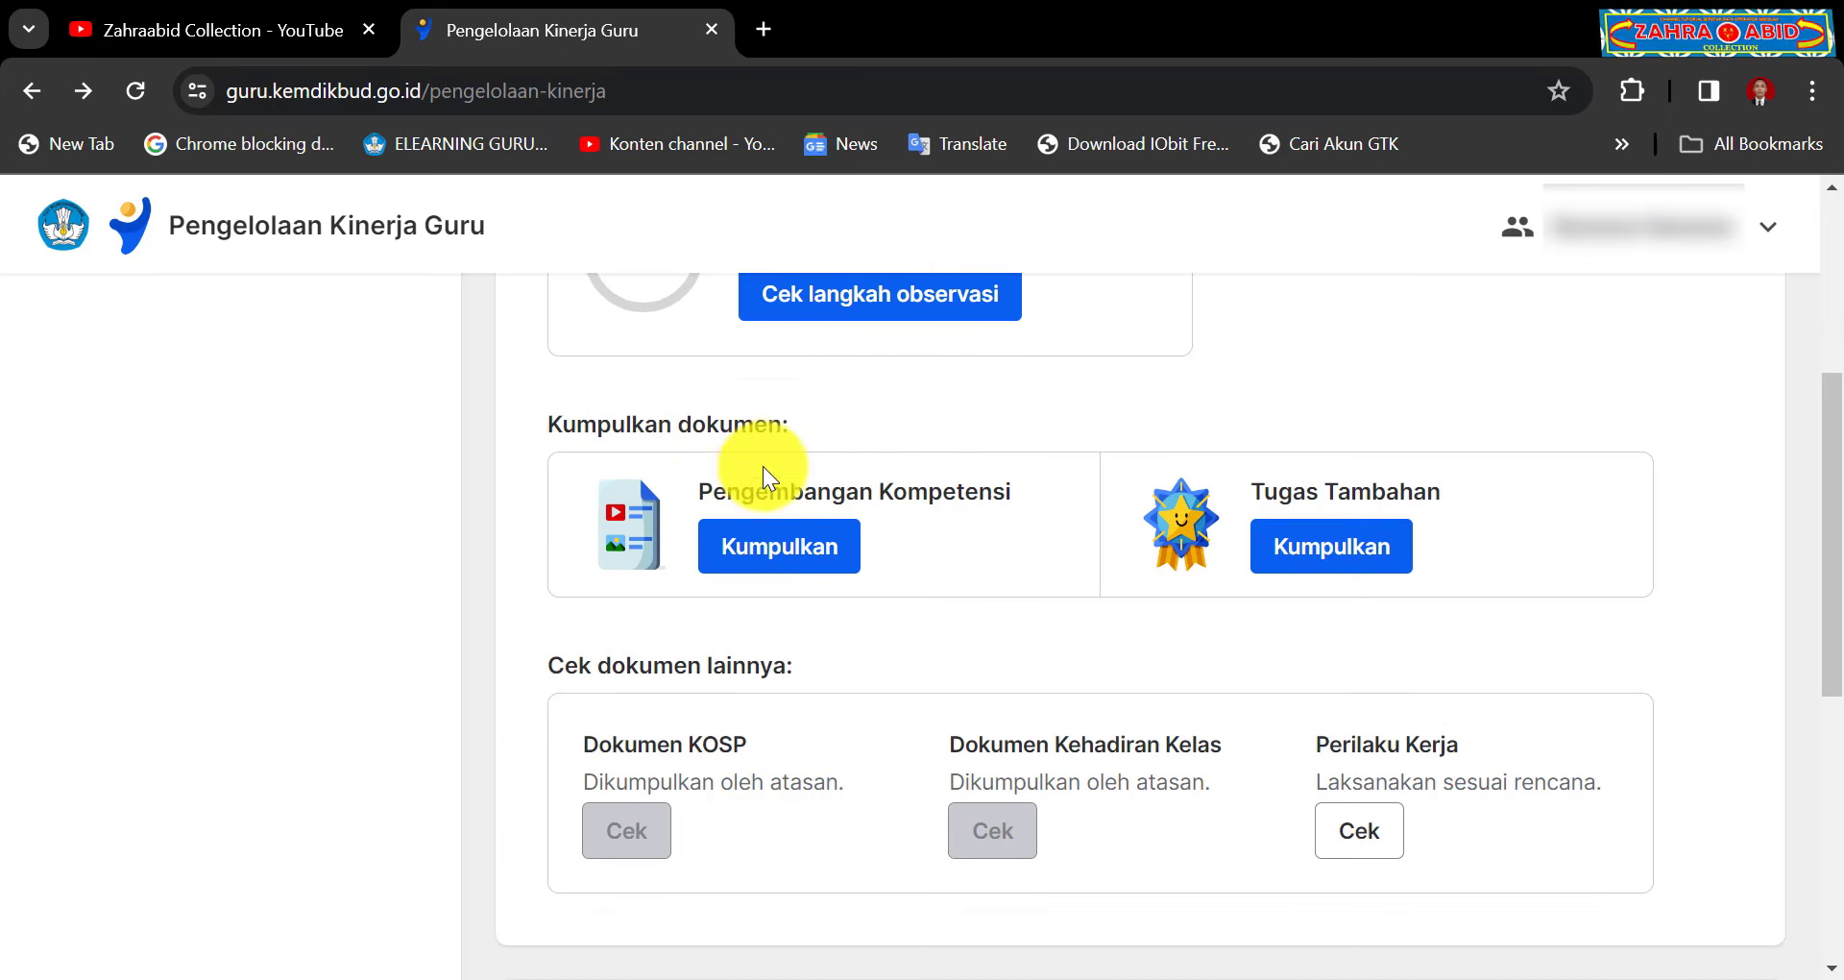
# Step: Open the Pengembangan Kompetensi document collection page and look through its Rencana Hasil Kerja table
pyautogui.click(751, 550)
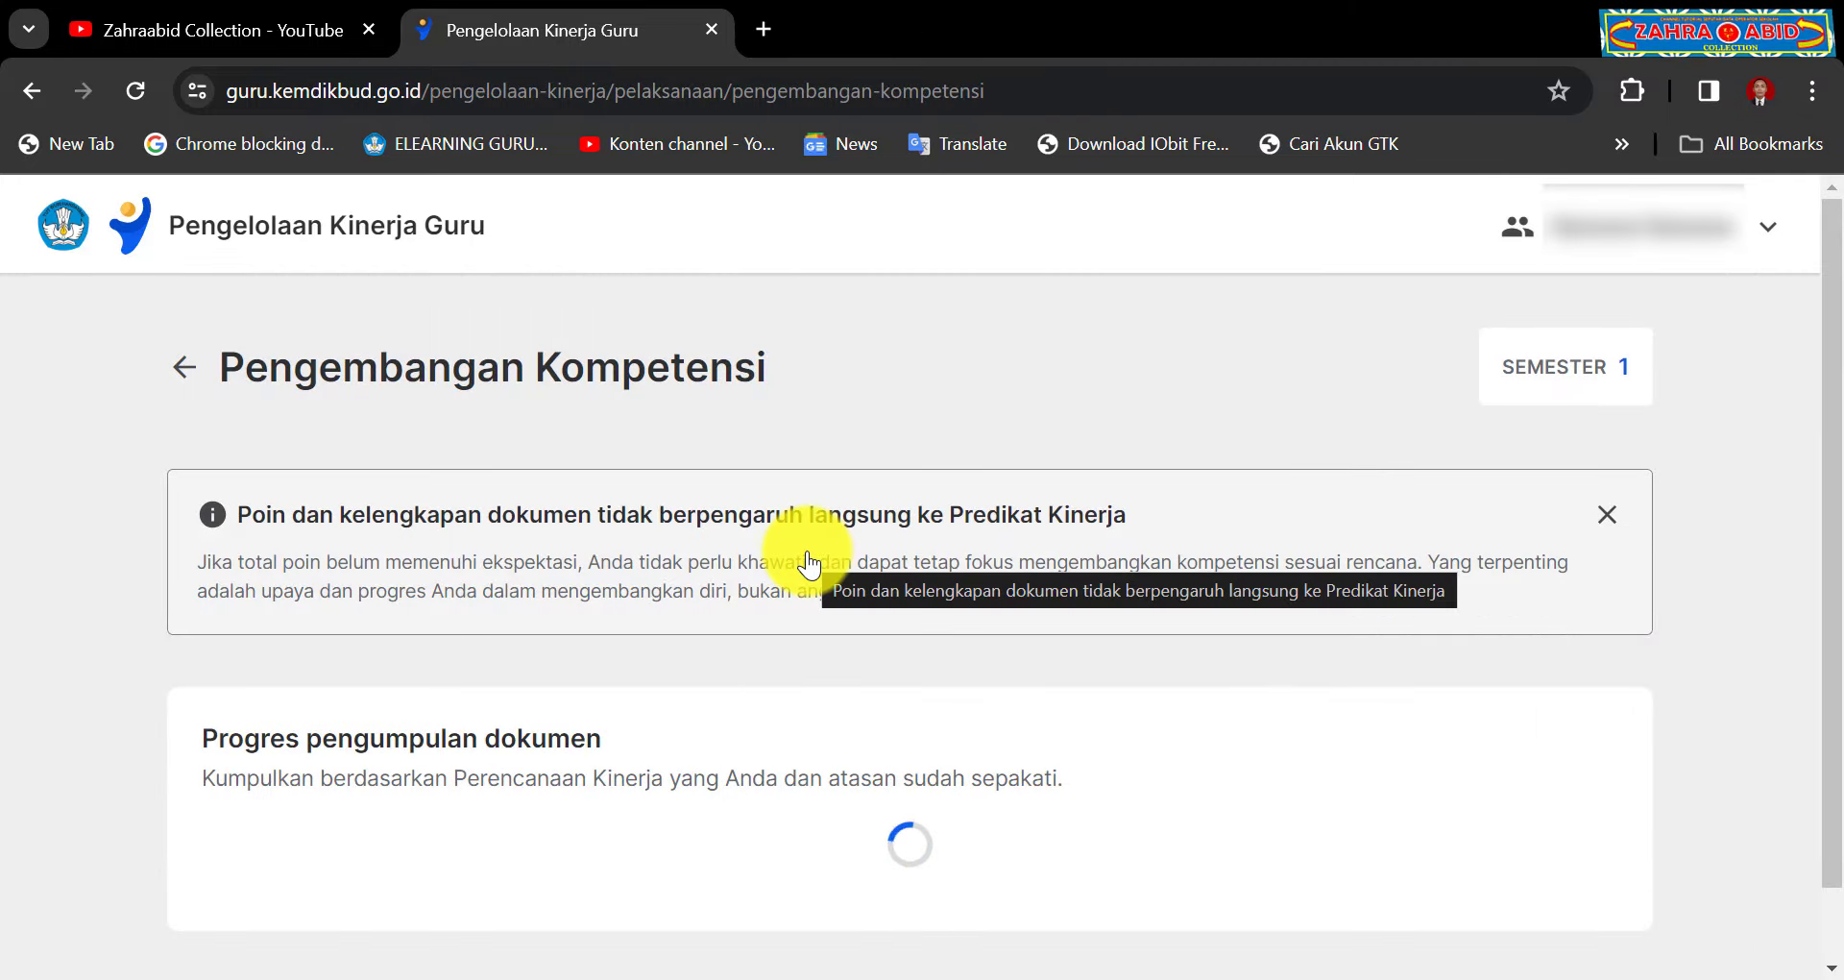
pyautogui.scroll(-5, 809, 565)
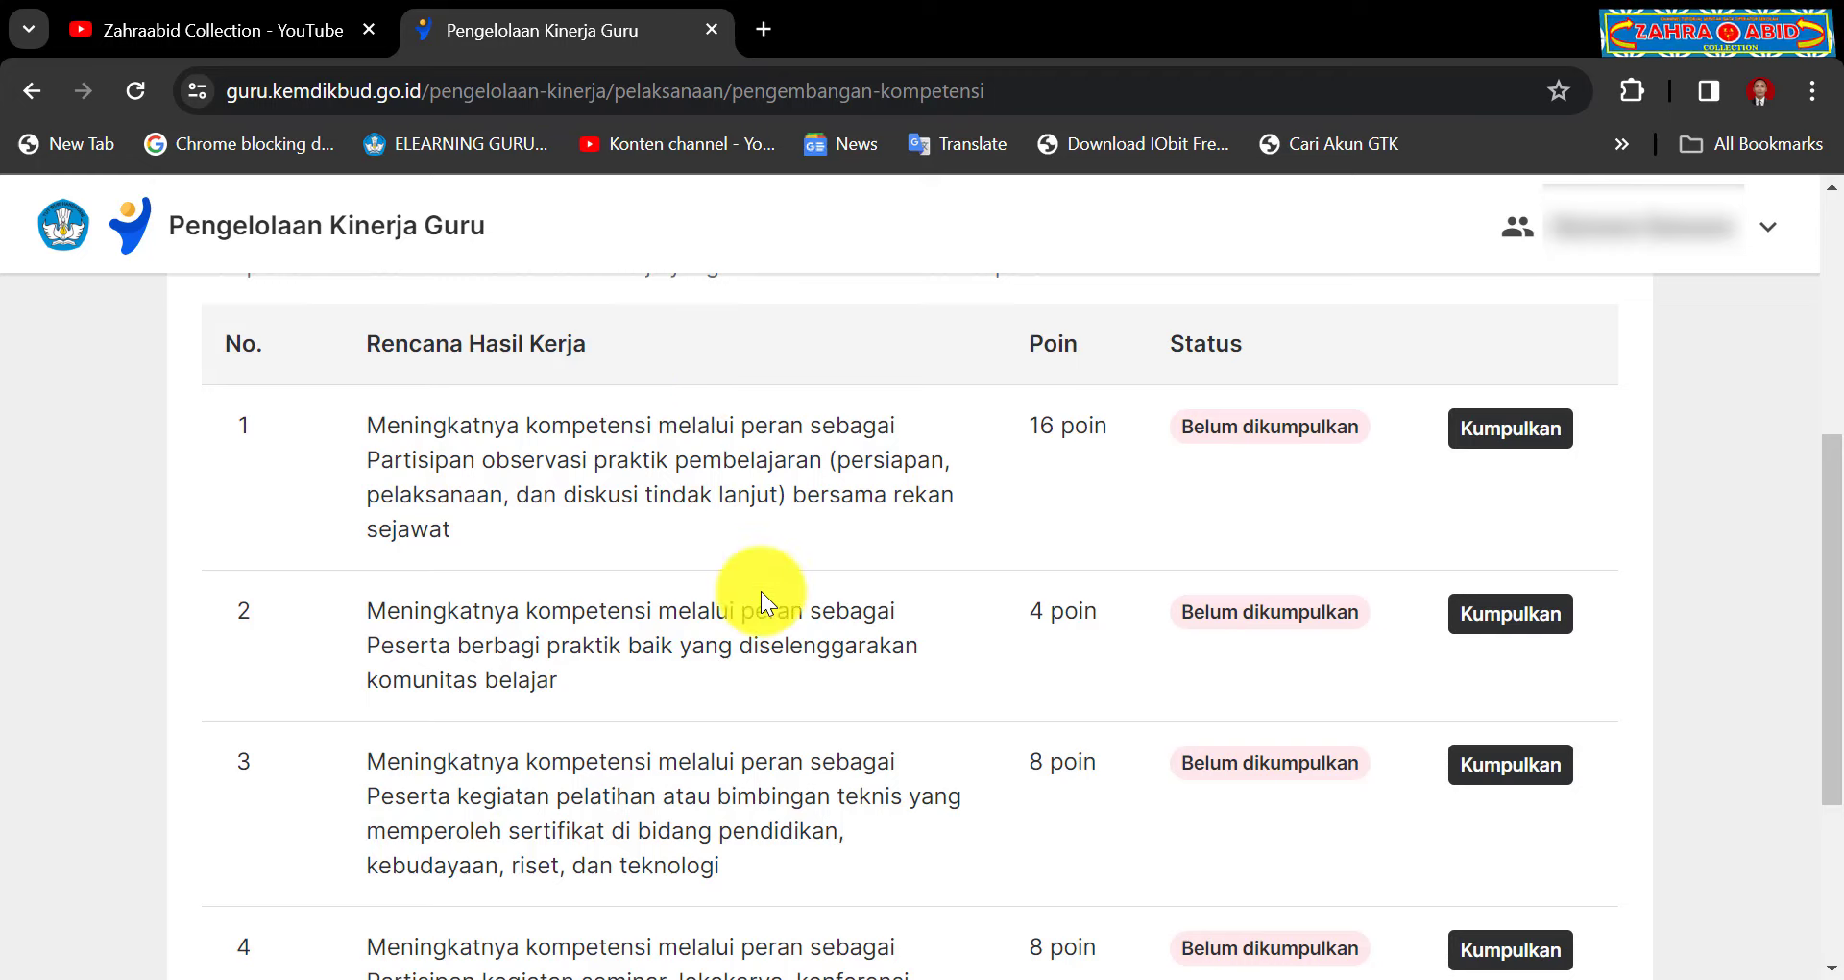
pyautogui.scroll(-3, 761, 591)
pyautogui.scroll(3, 761, 591)
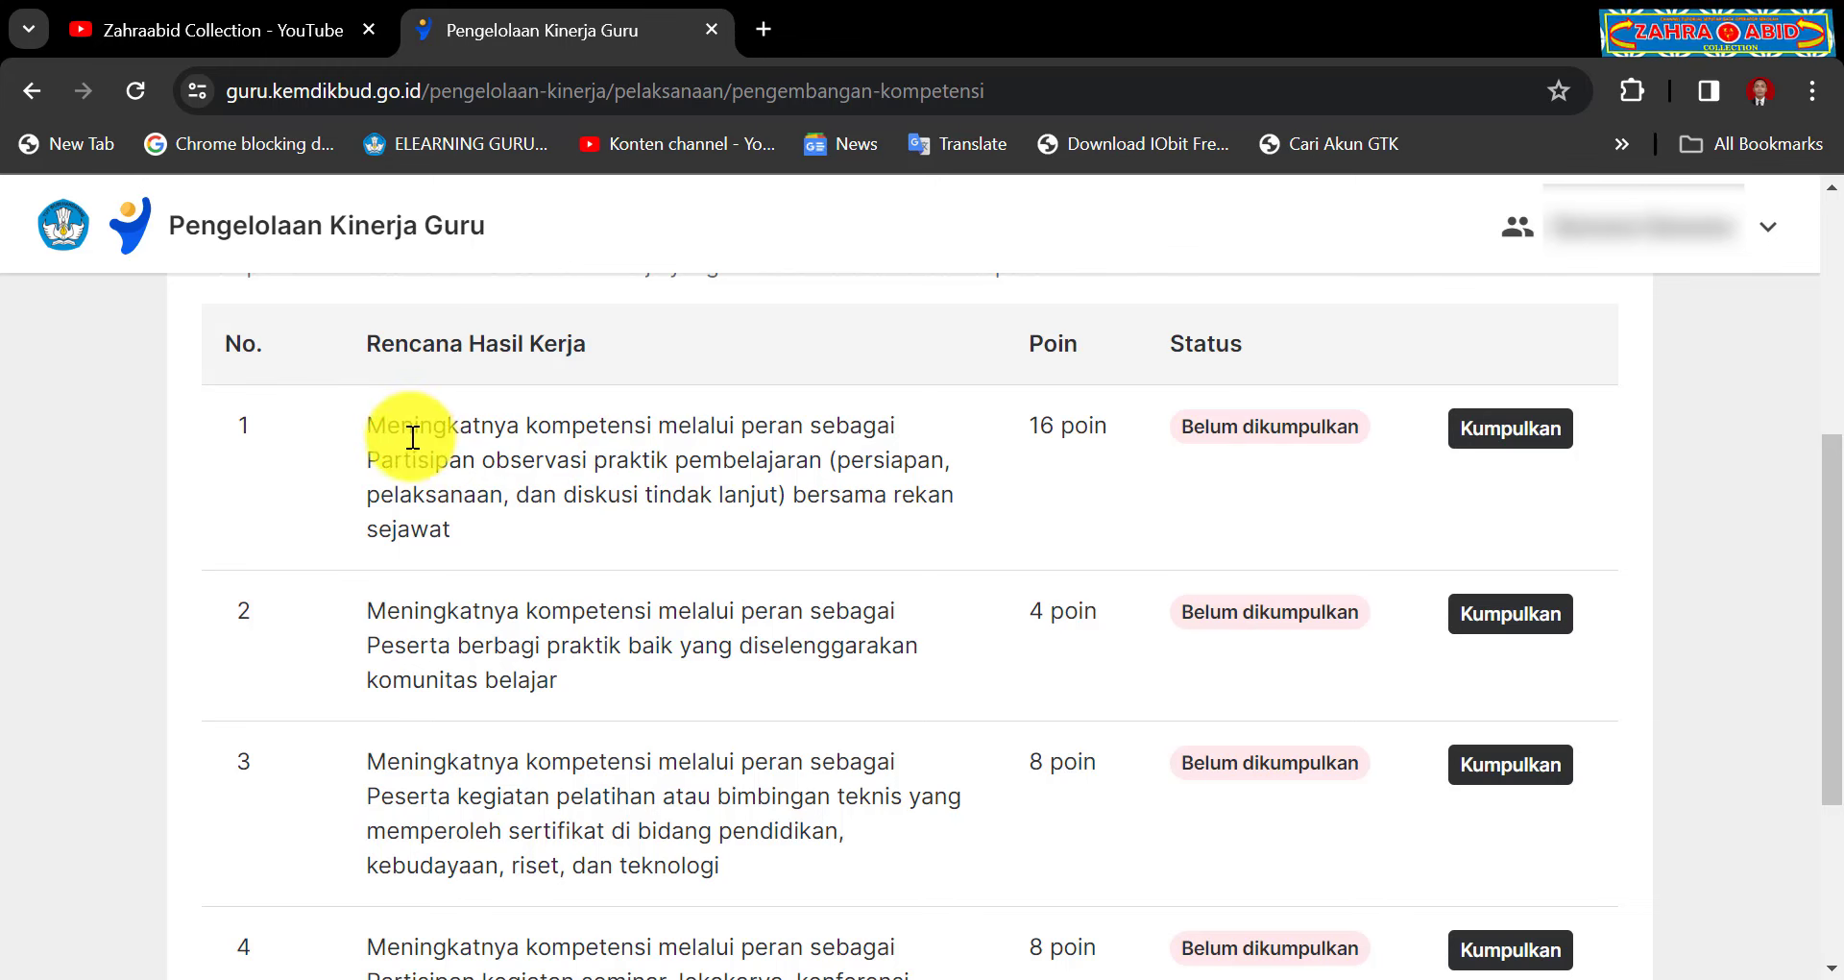
# Step: Copy the first Rencana Hasil Kerja text and try to paste it into cell B16 of the Form Observasi Guru workbook in Excel
pyautogui.moveTo(374, 425); pyautogui.dragTo(464, 538)
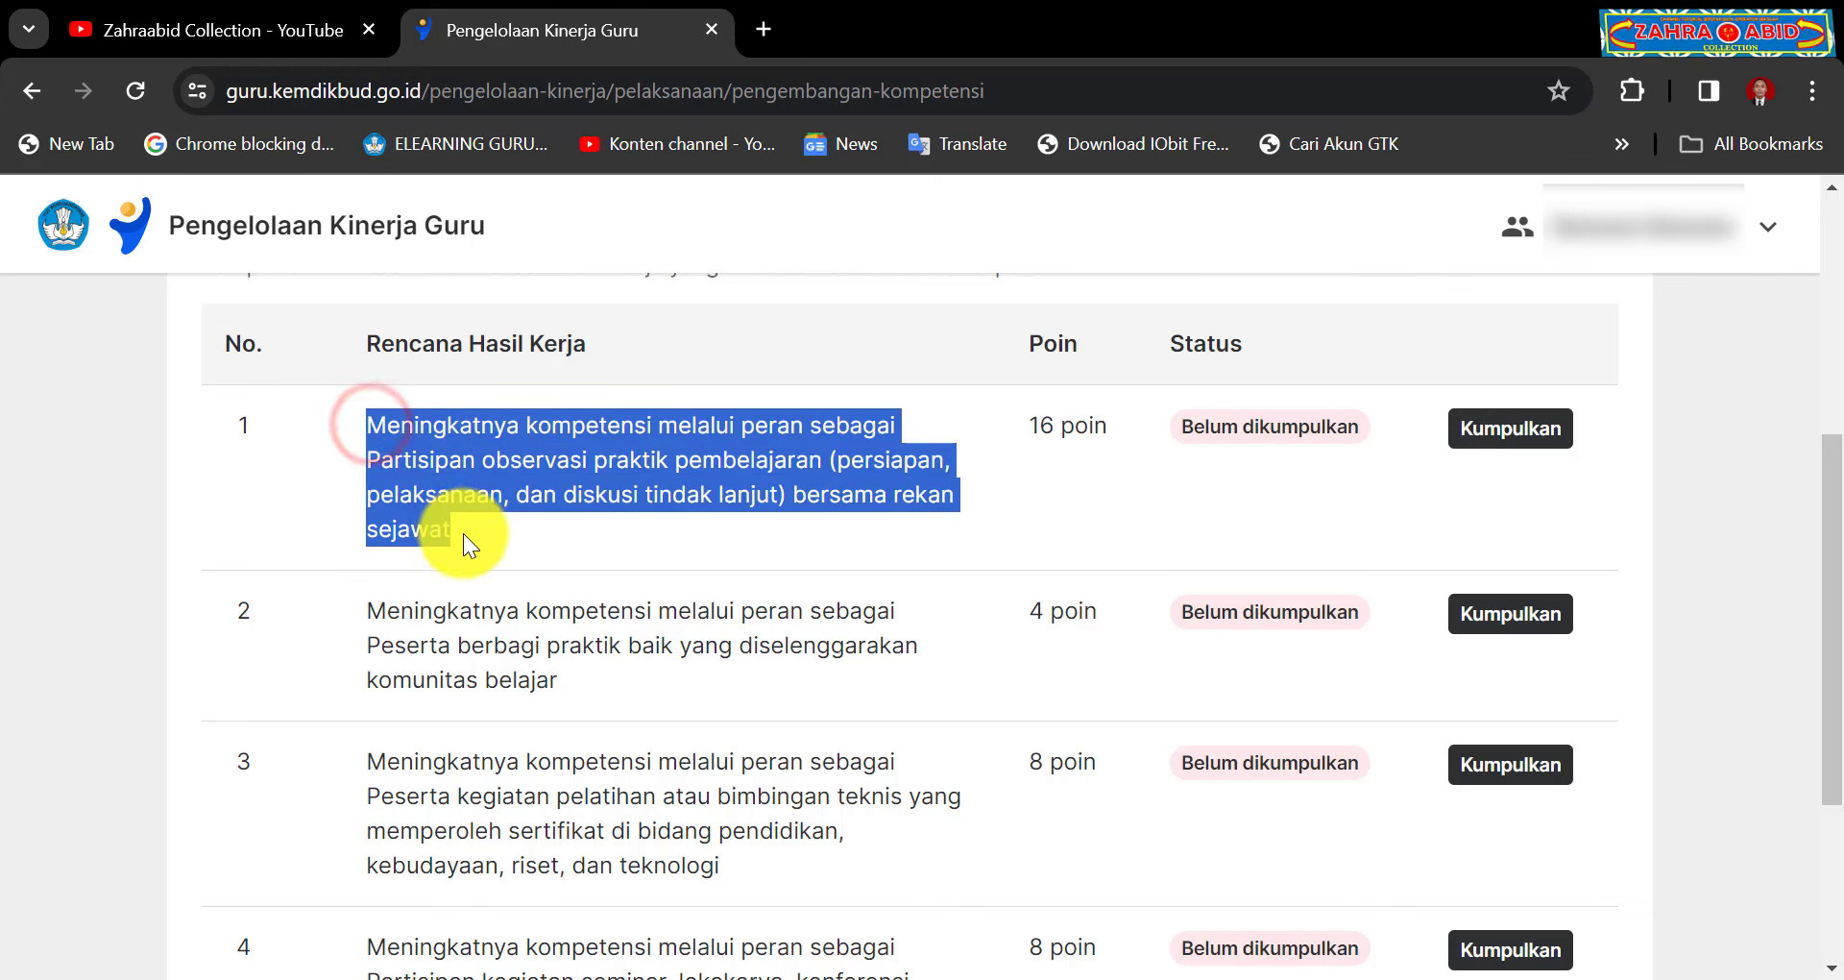
pyautogui.rightClick(444, 475)
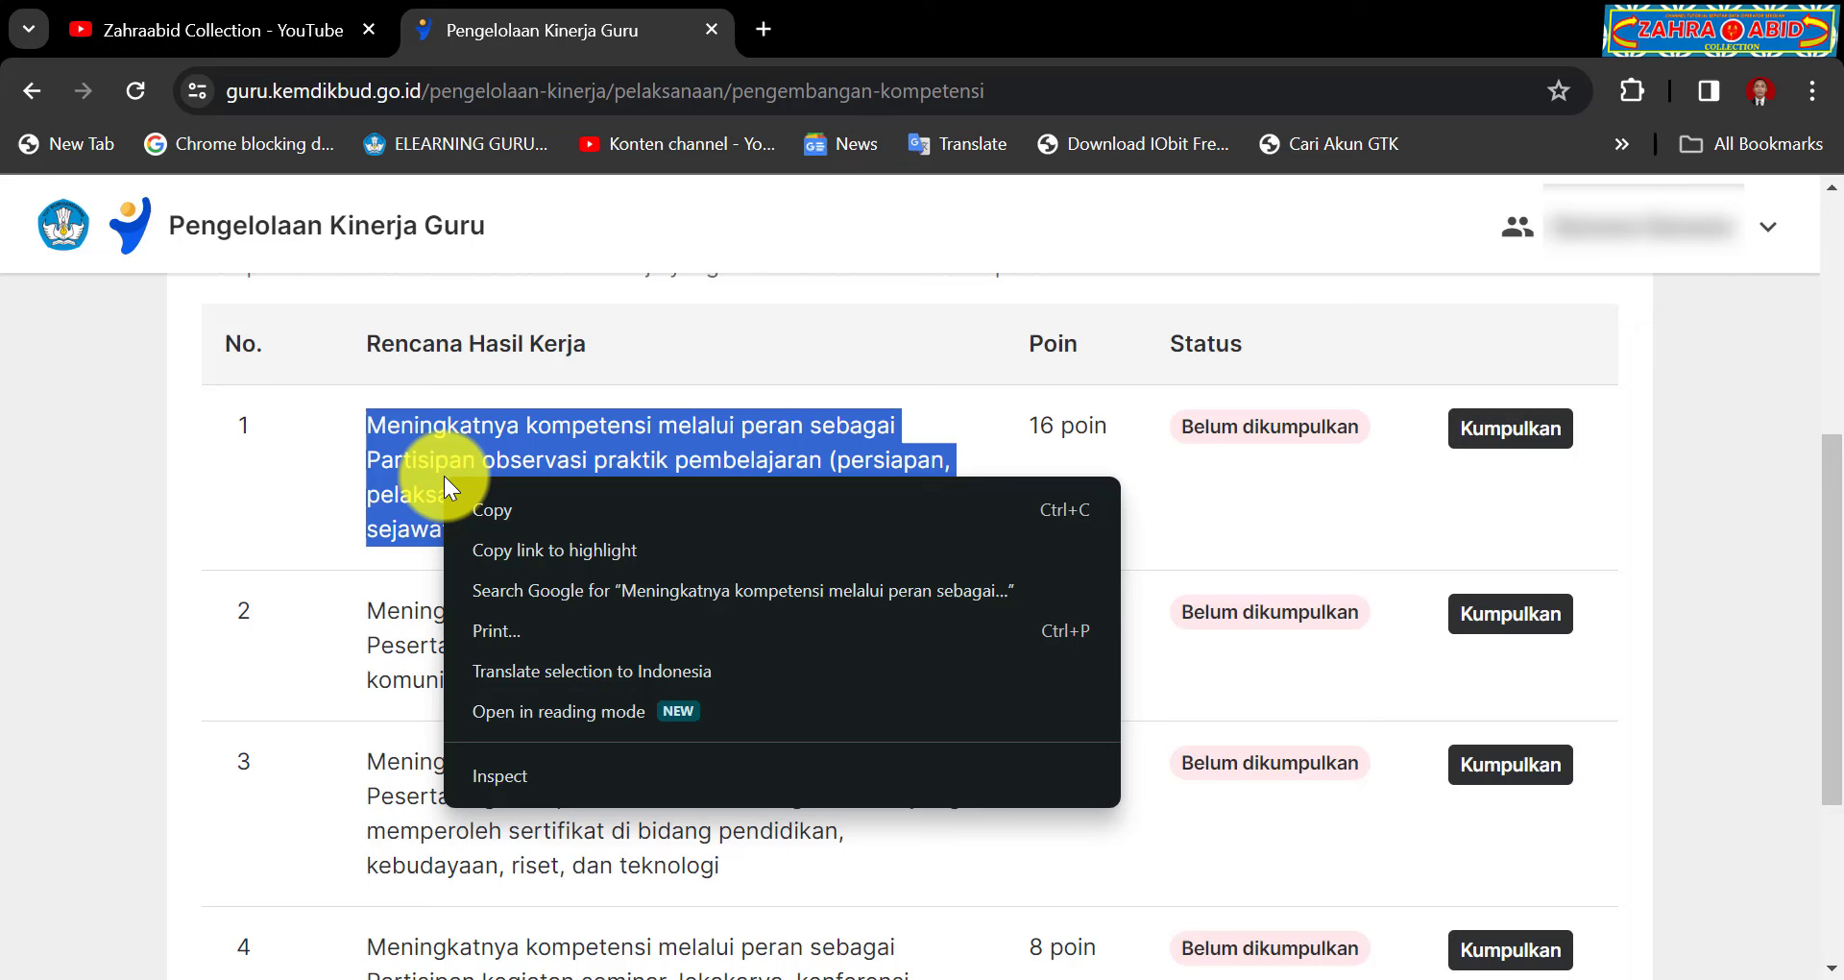
pyautogui.click(486, 513)
pyautogui.click(930, 975)
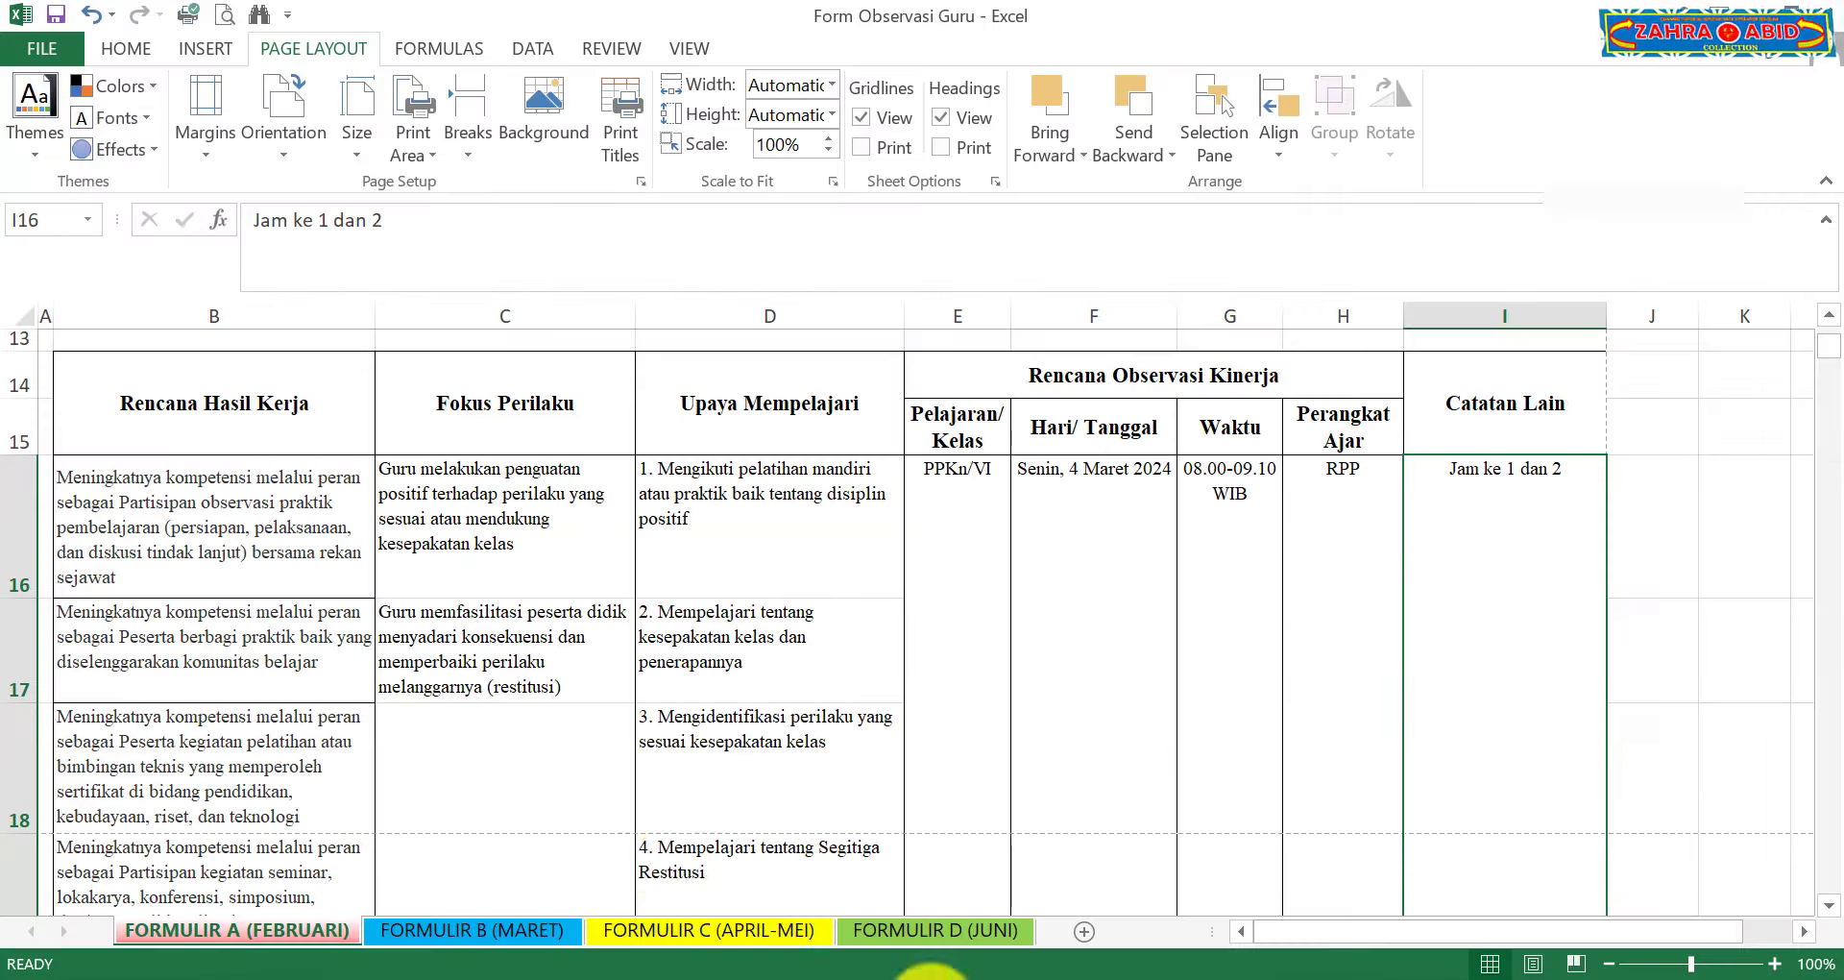
pyautogui.click(178, 526)
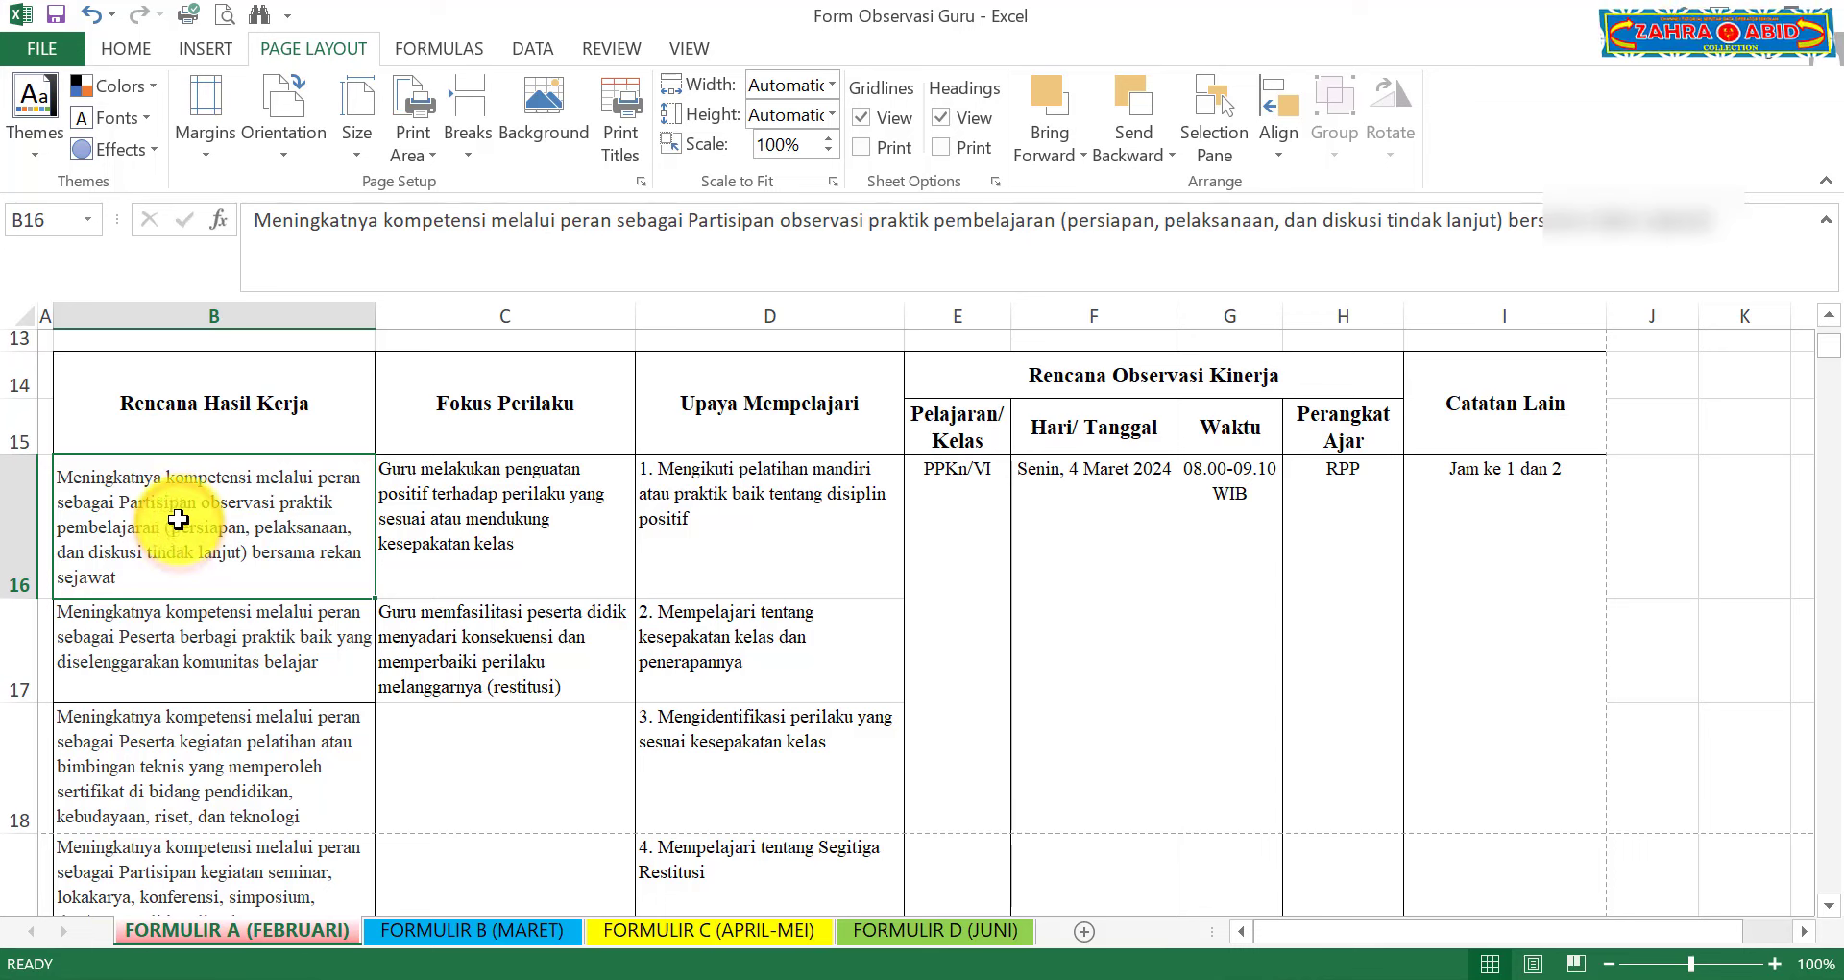
pyautogui.rightClick(179, 516)
pyautogui.click(257, 528)
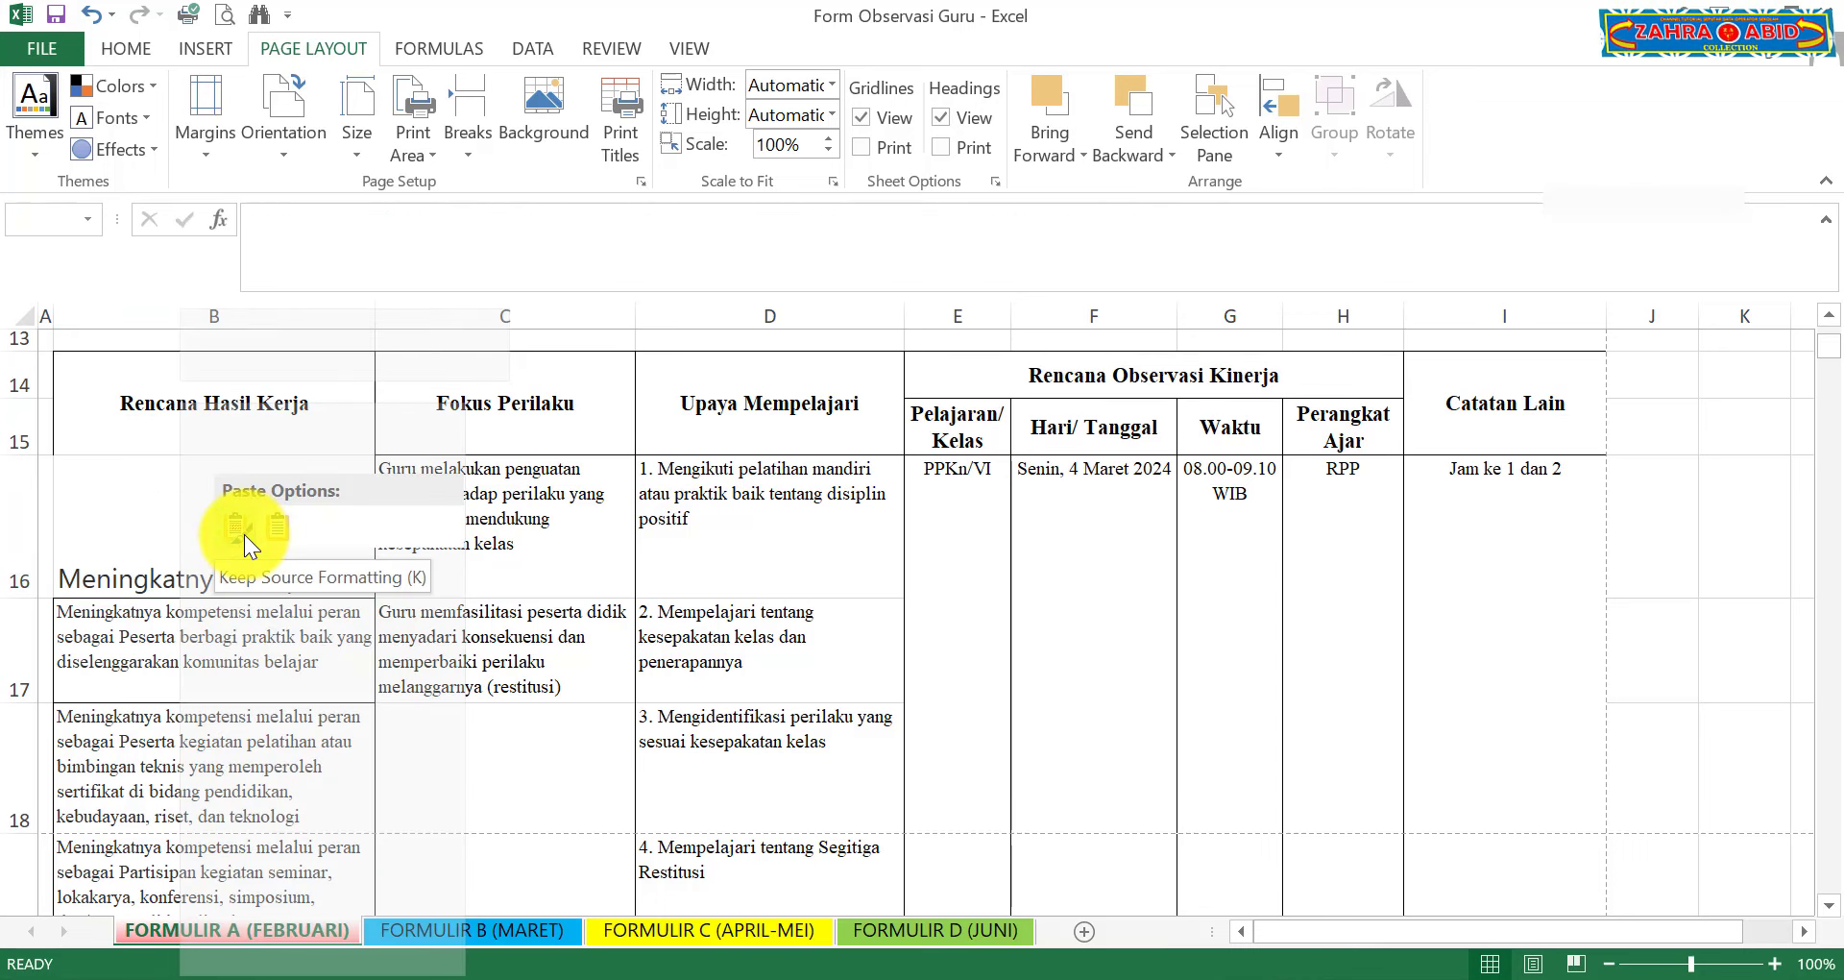
pyautogui.click(1248, 550)
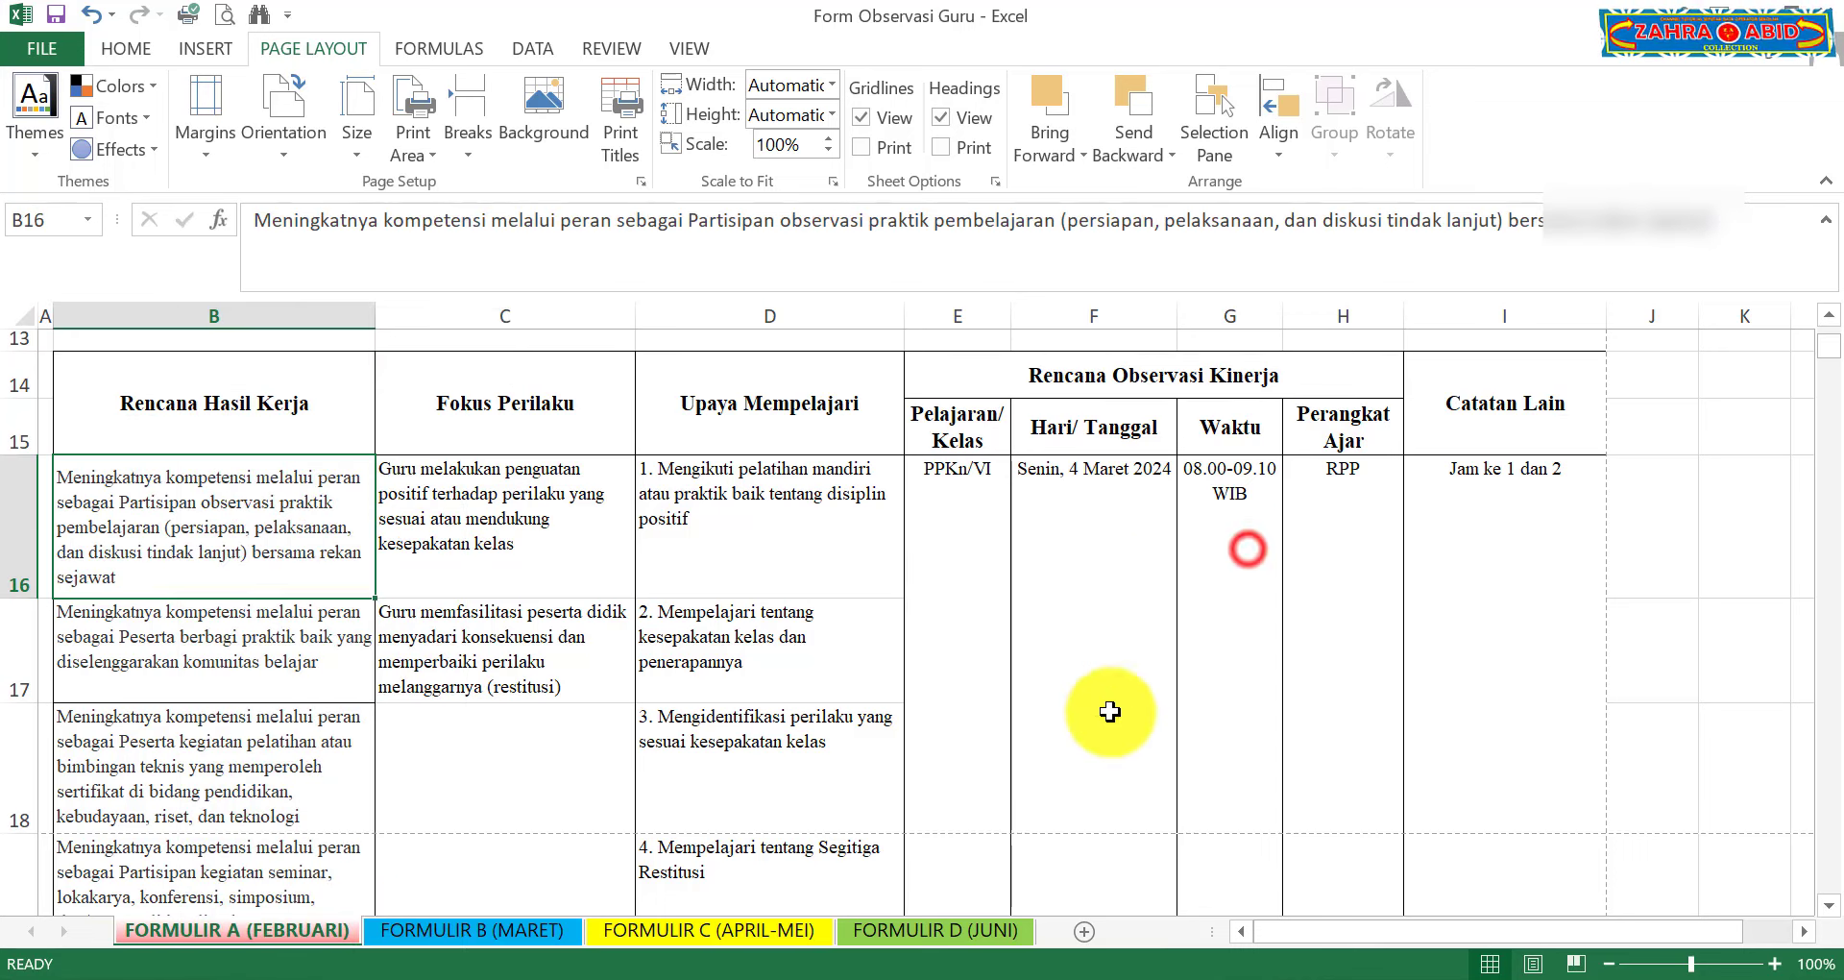
# Step: Select the second Rencana Hasil Kerja text in the browser and compare it with cell B17 of the Excel form
pyautogui.click(850, 972)
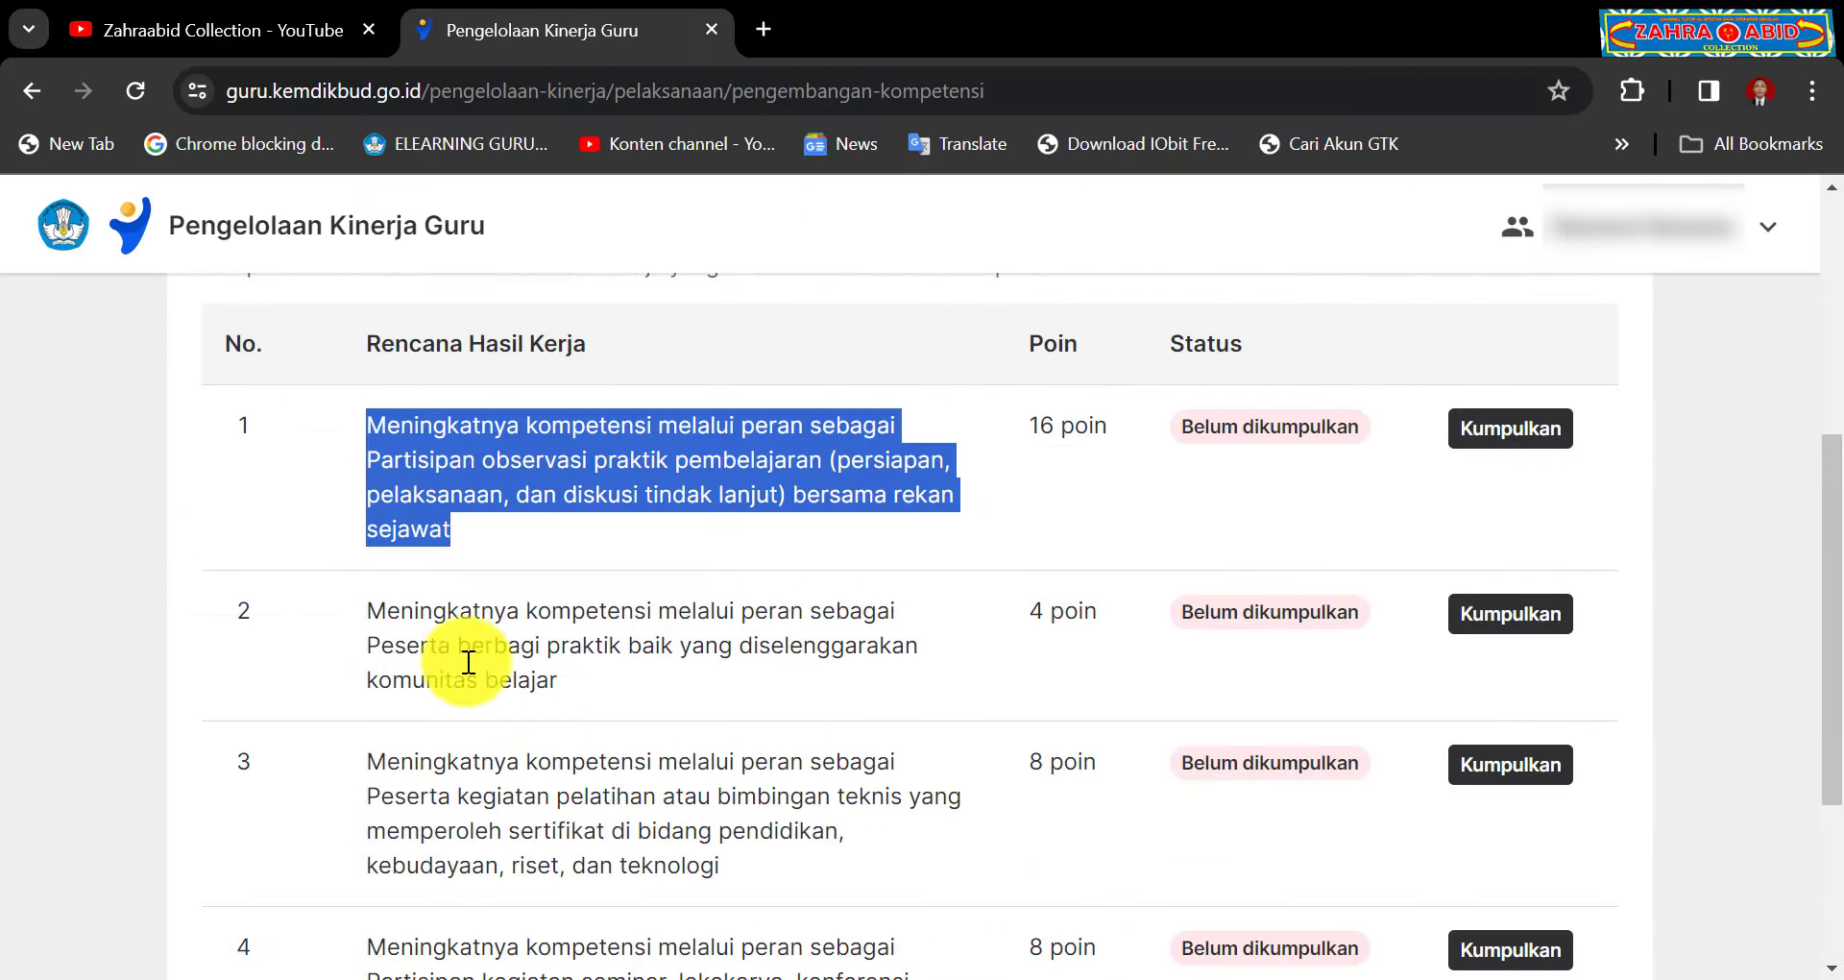
pyautogui.moveTo(368, 613); pyautogui.dragTo(544, 694)
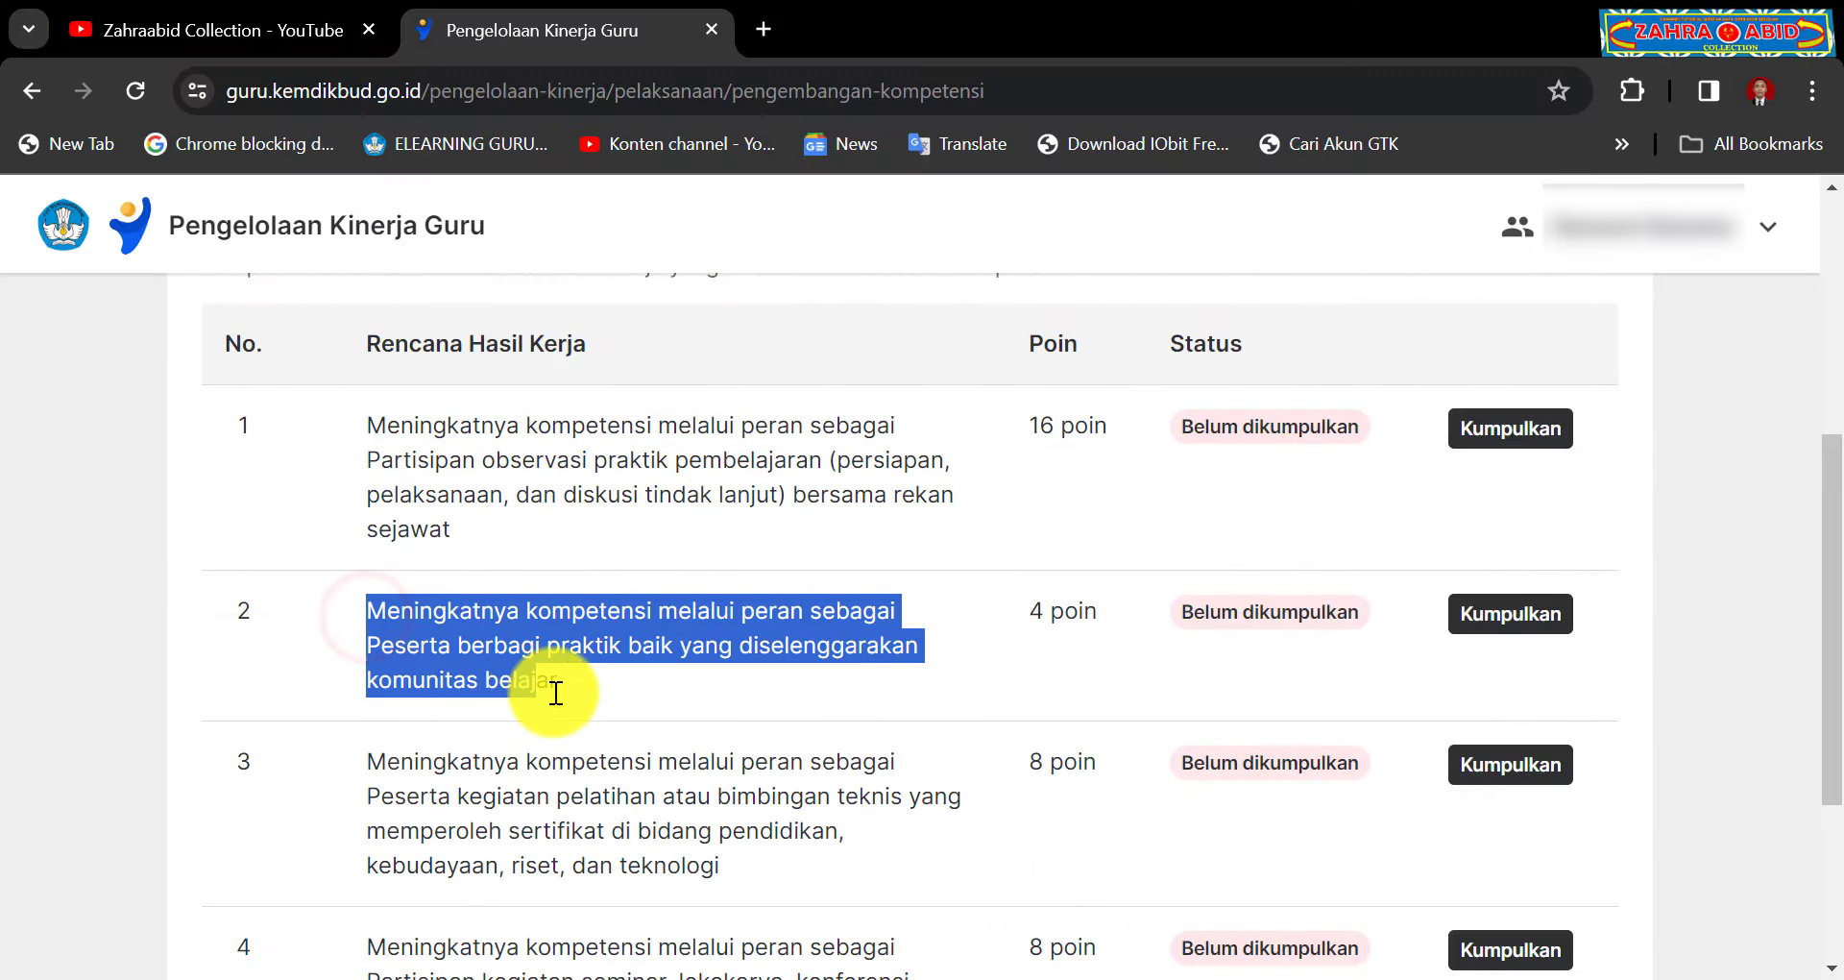
pyautogui.click(378, 617)
pyautogui.moveTo(368, 605); pyautogui.dragTo(535, 671)
pyautogui.rightClick(519, 675)
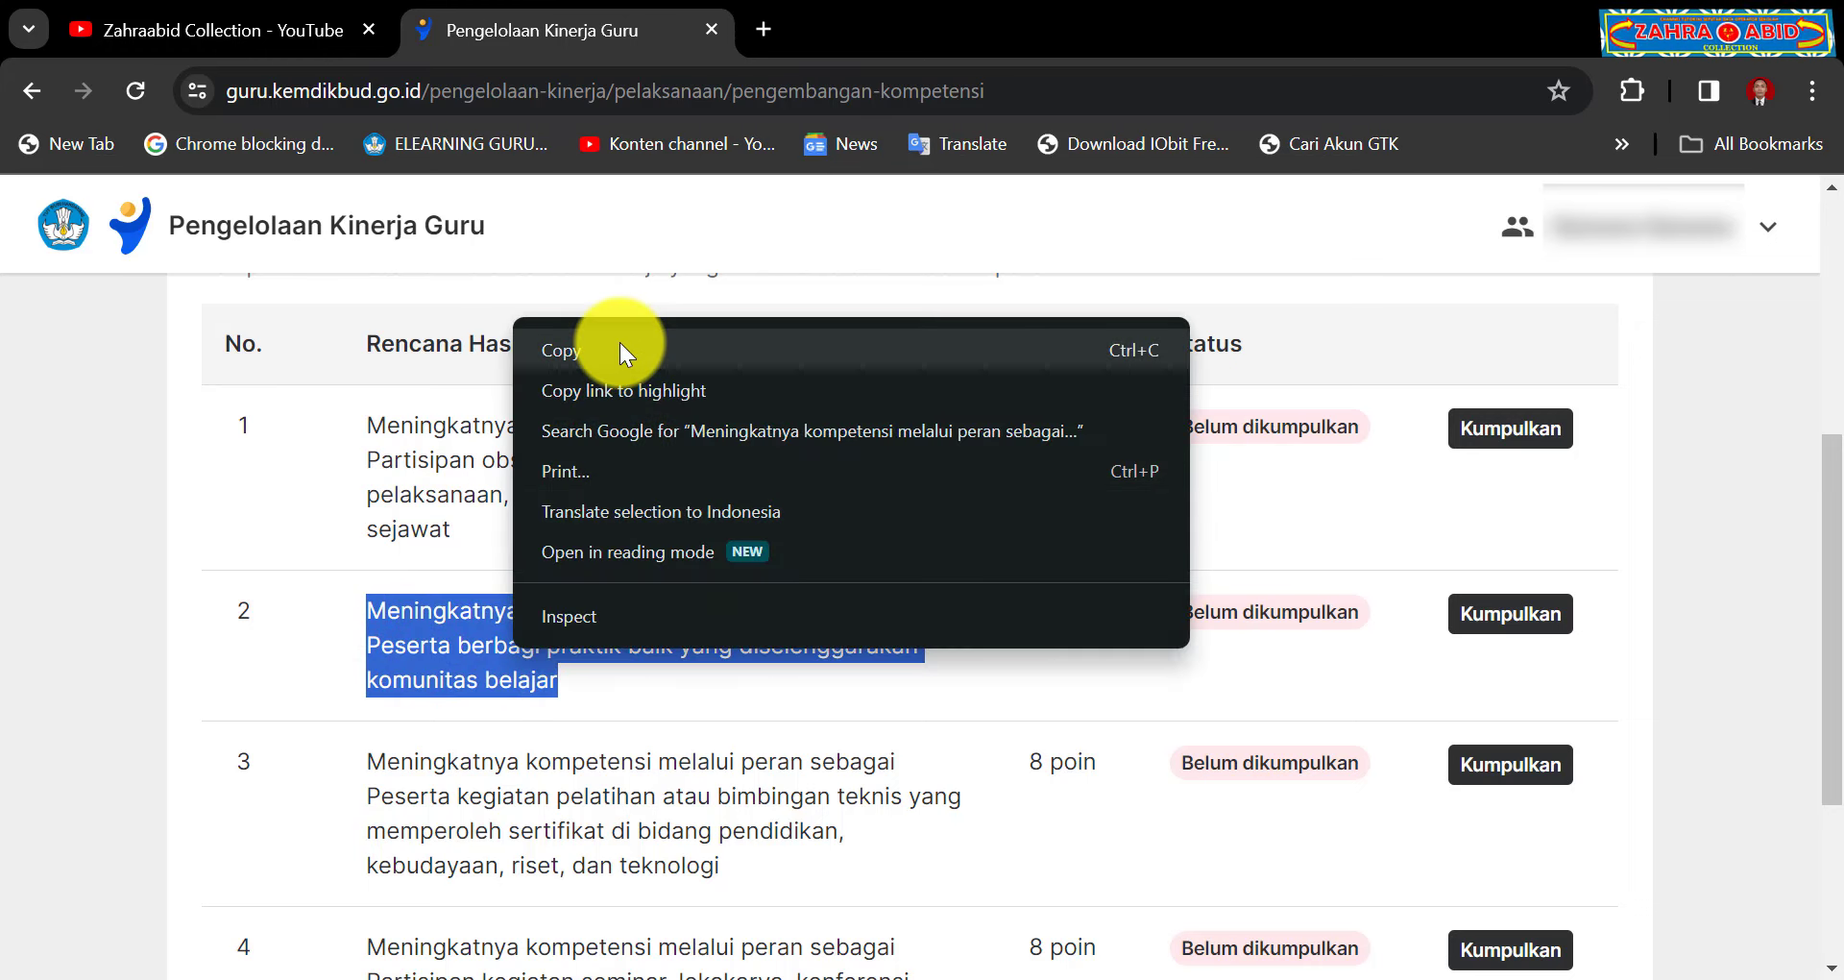
pyautogui.click(1655, 363)
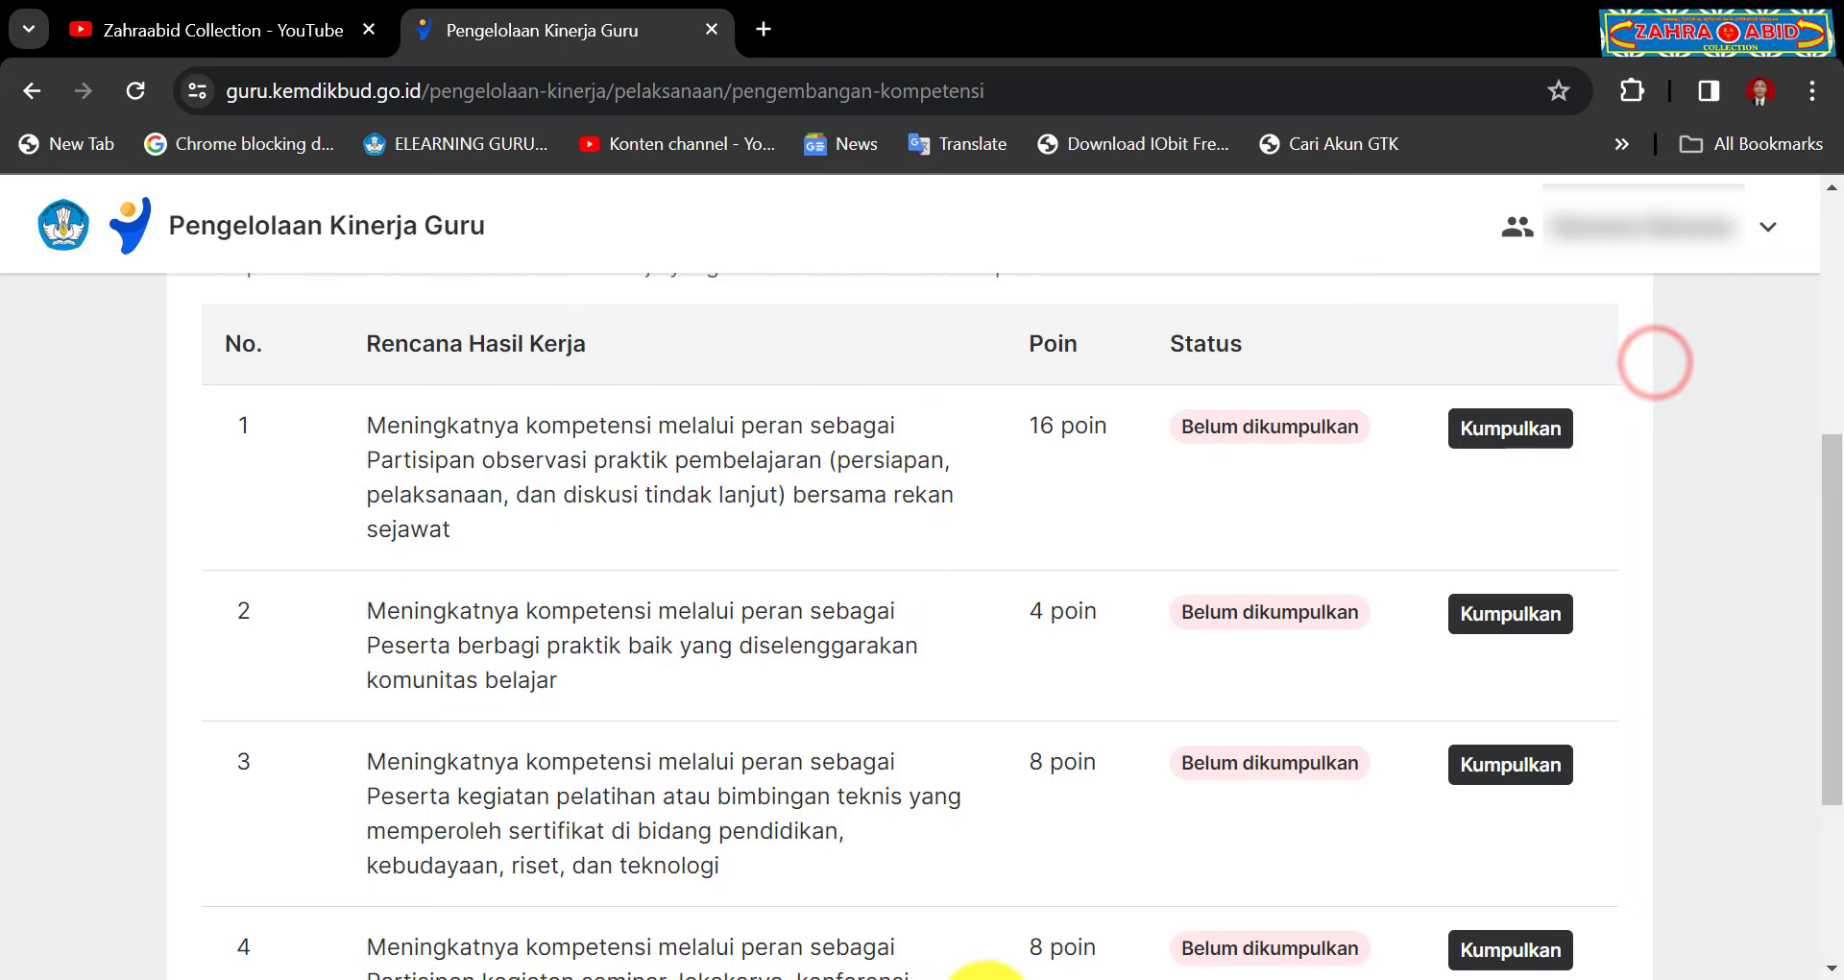
pyautogui.click(999, 975)
pyautogui.click(317, 677)
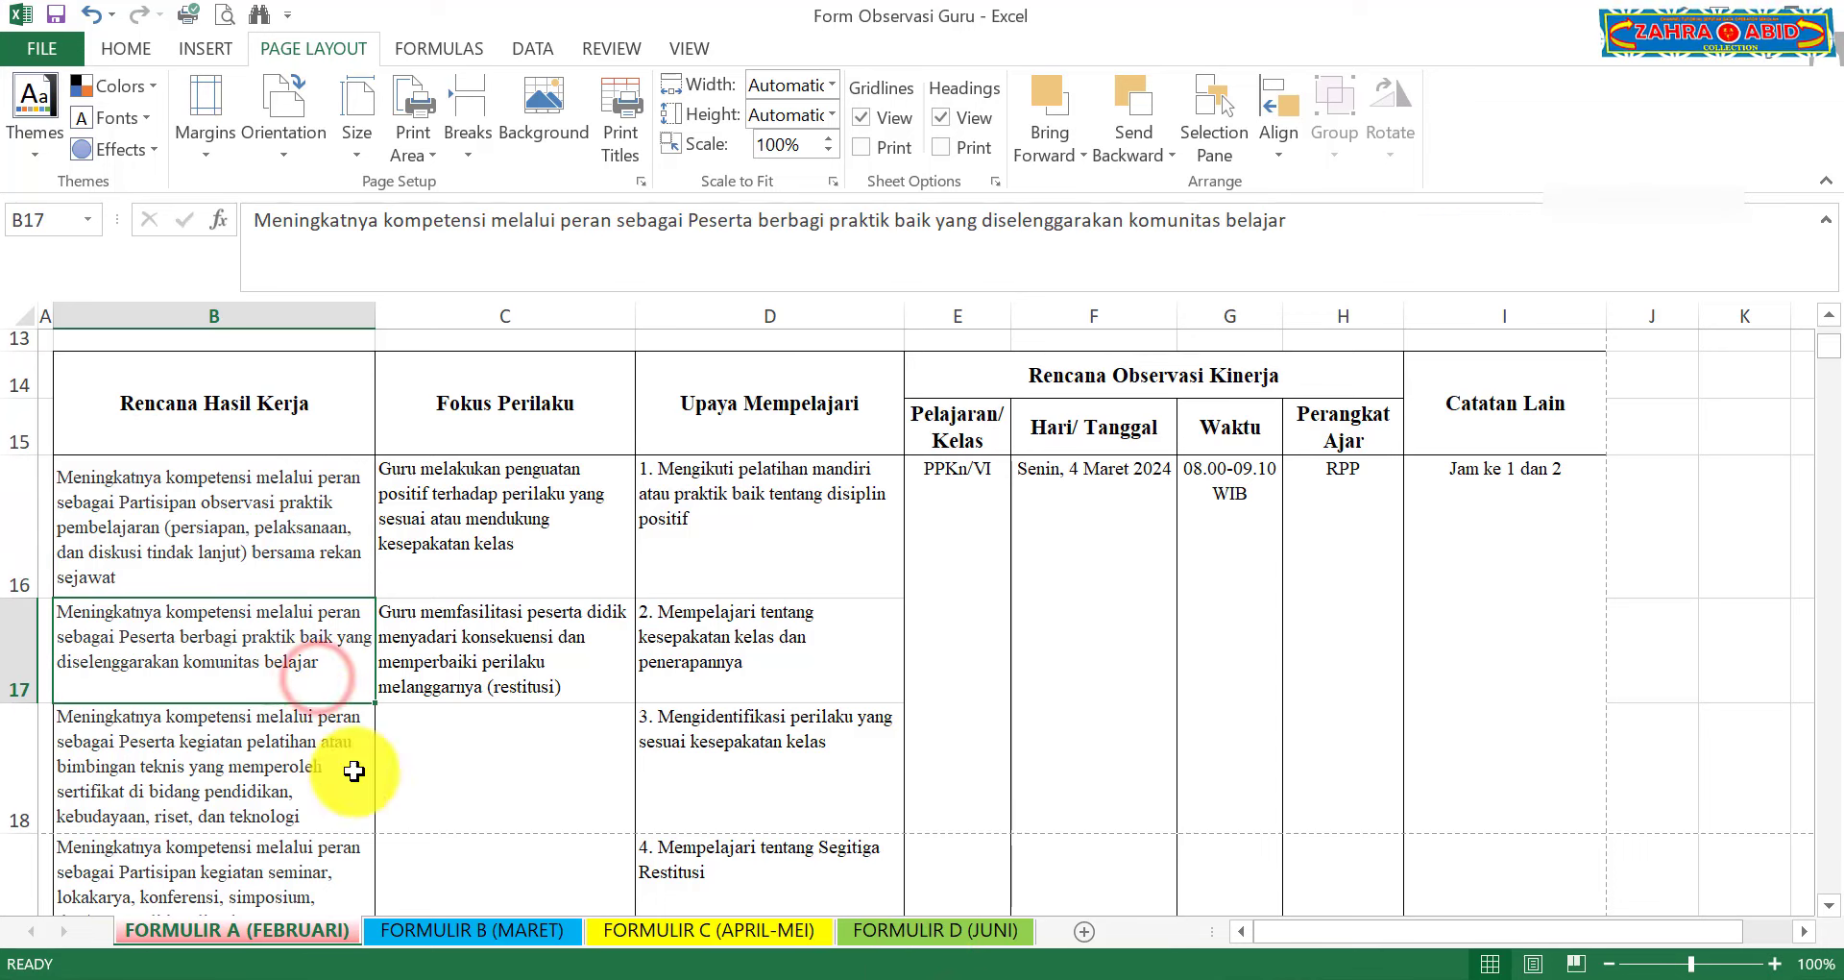
# Step: Select the third Rencana Hasil Kerja text in the browser and compare it with cell B18 of the Excel form
pyautogui.click(832, 975)
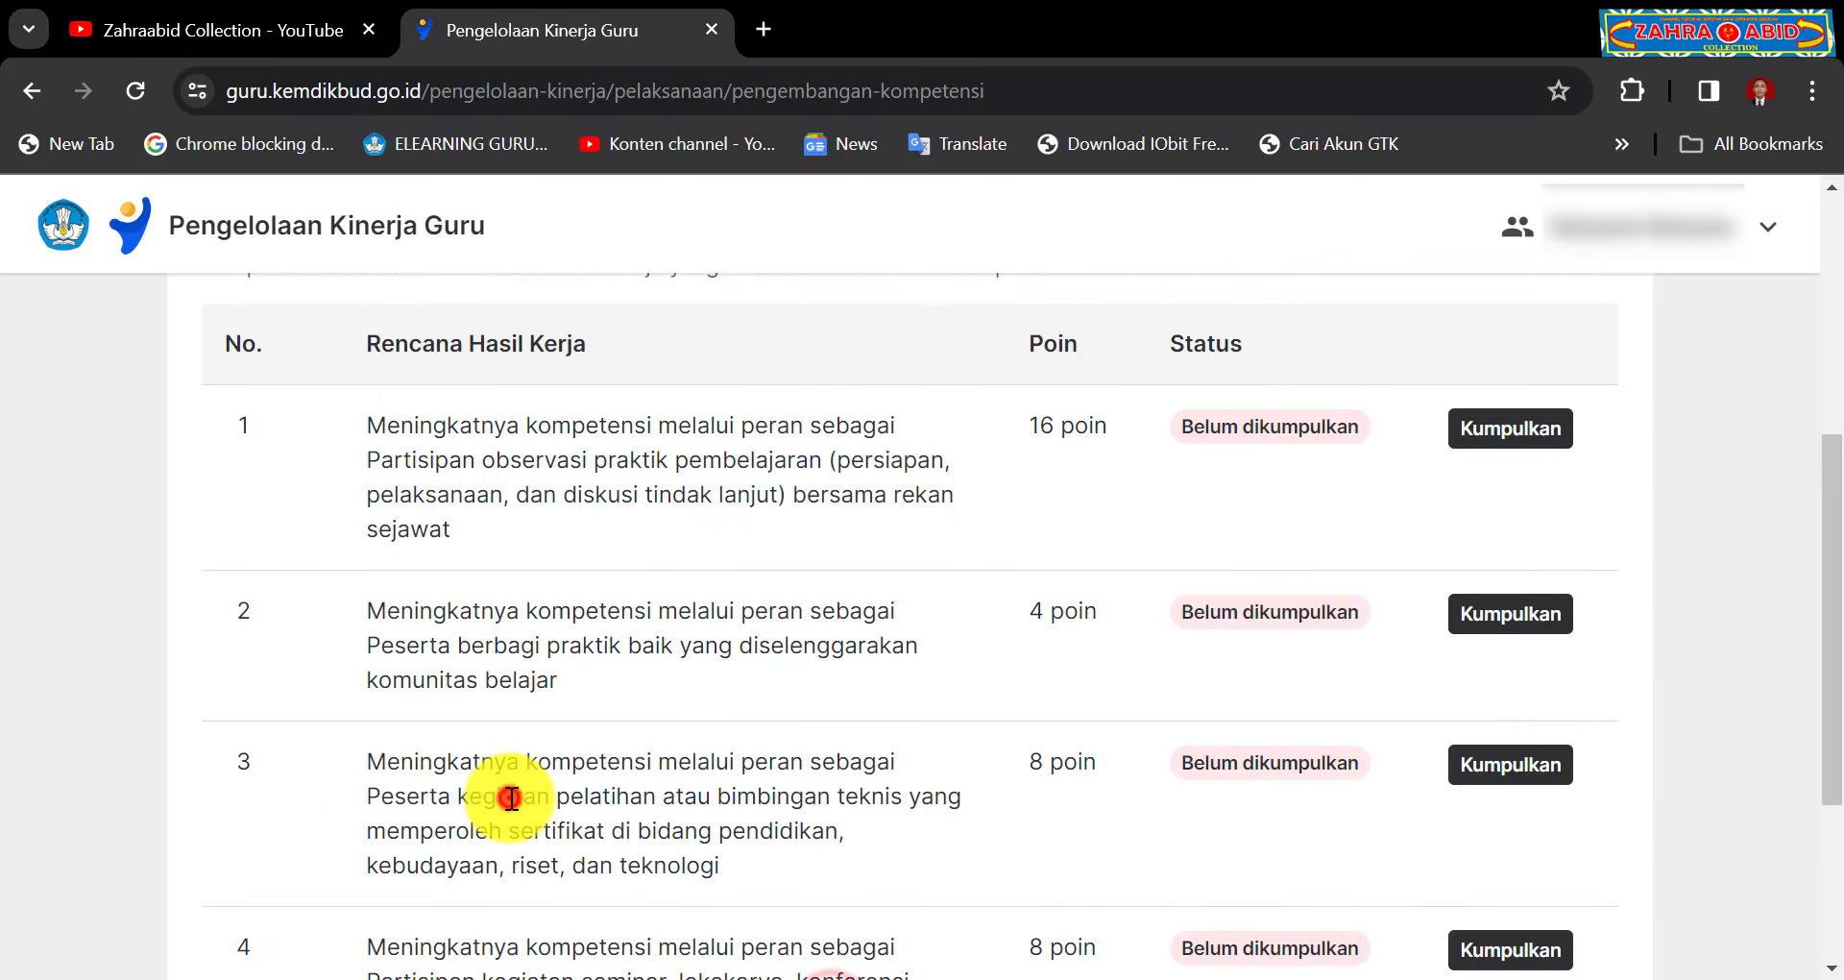
pyautogui.doubleClick(511, 797)
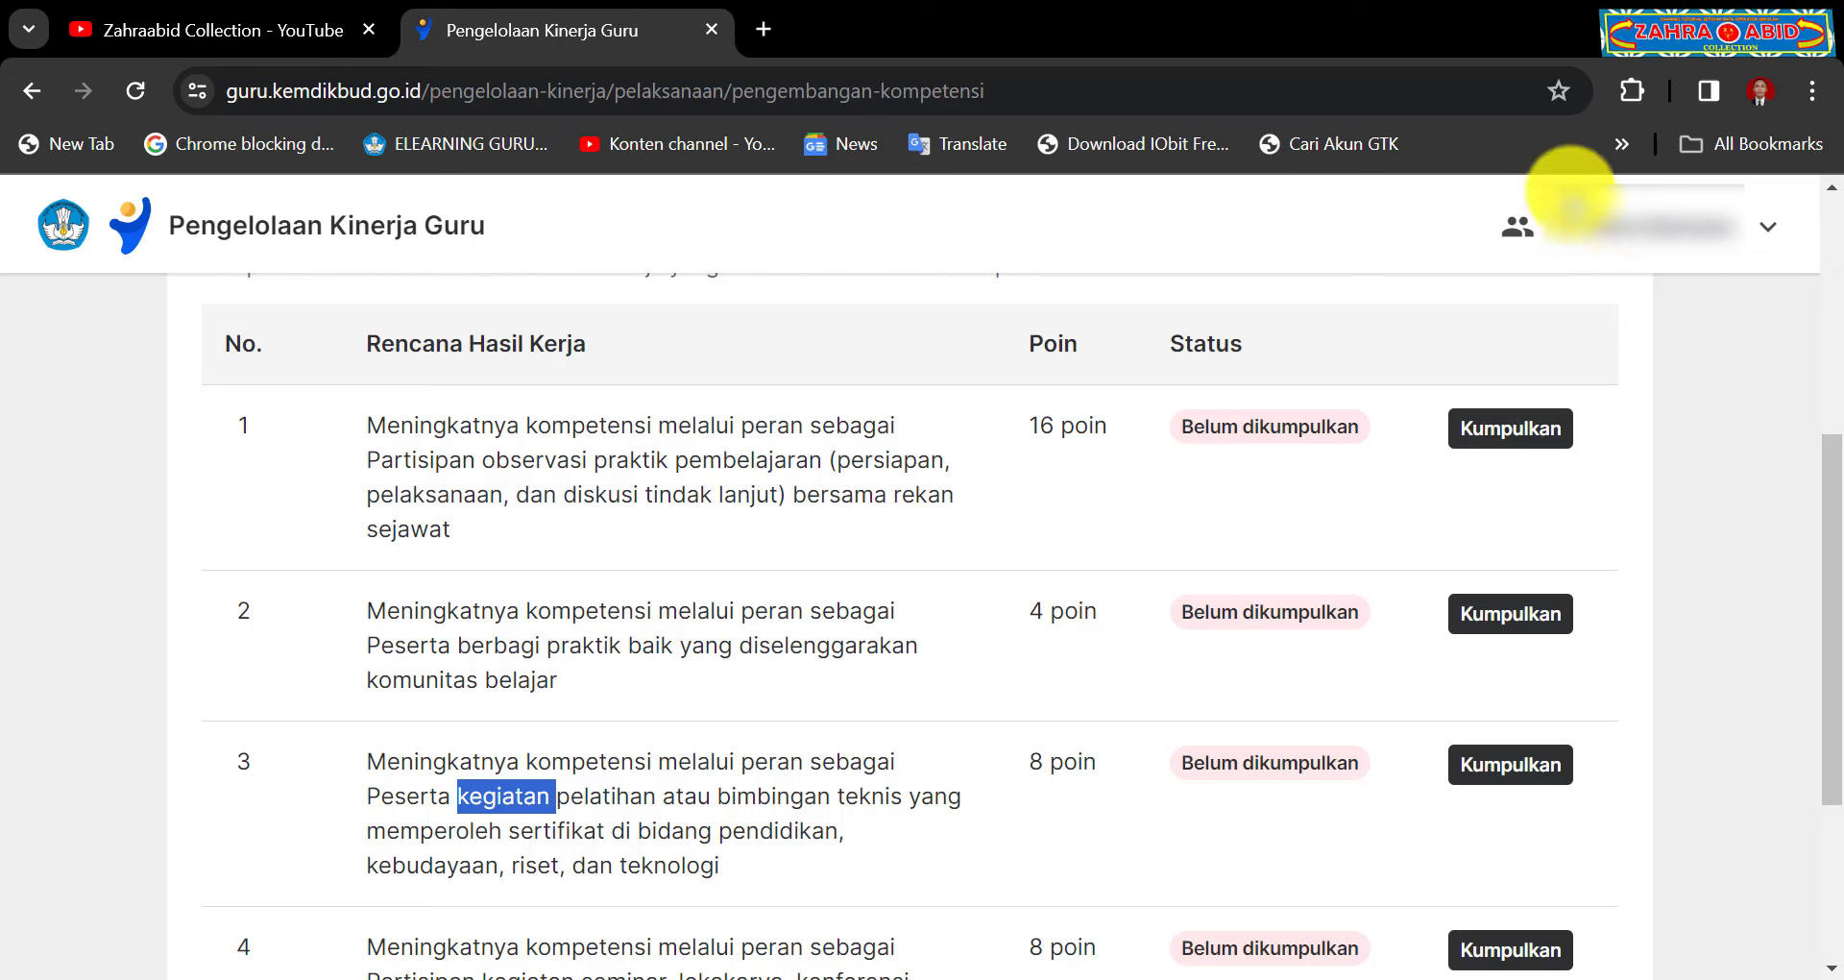
pyautogui.scroll(-1, 896, 630)
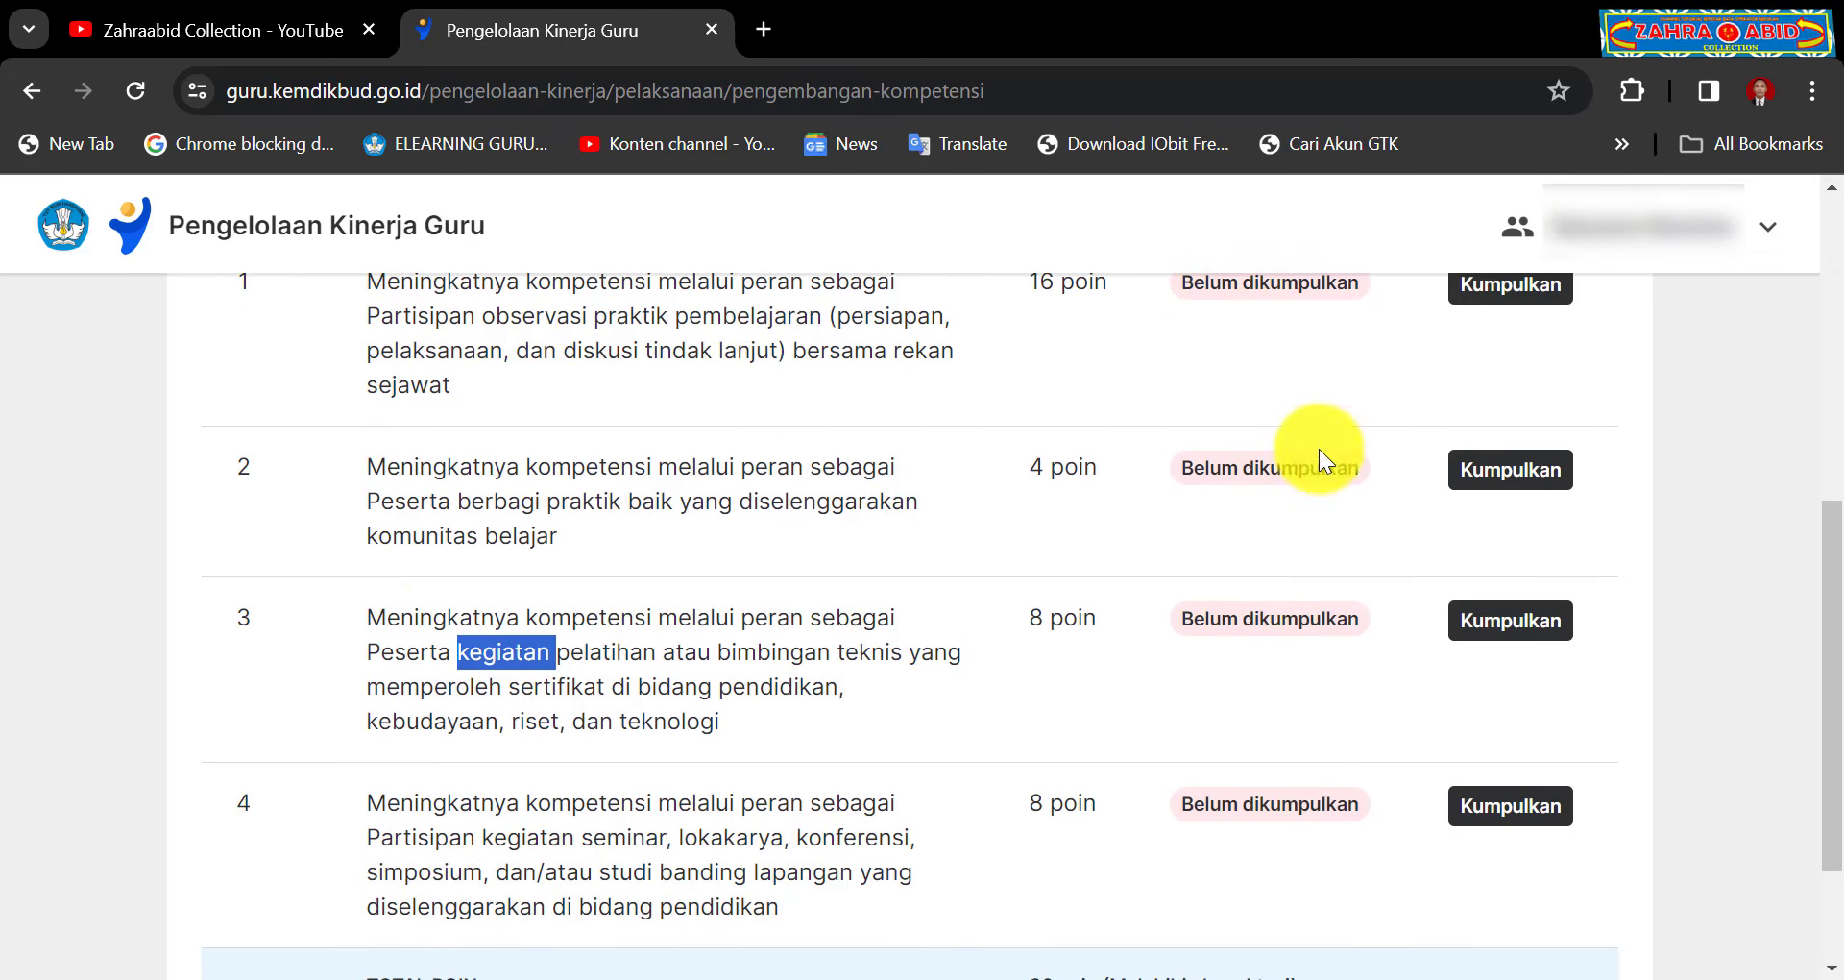
pyautogui.moveTo(373, 614); pyautogui.dragTo(752, 723)
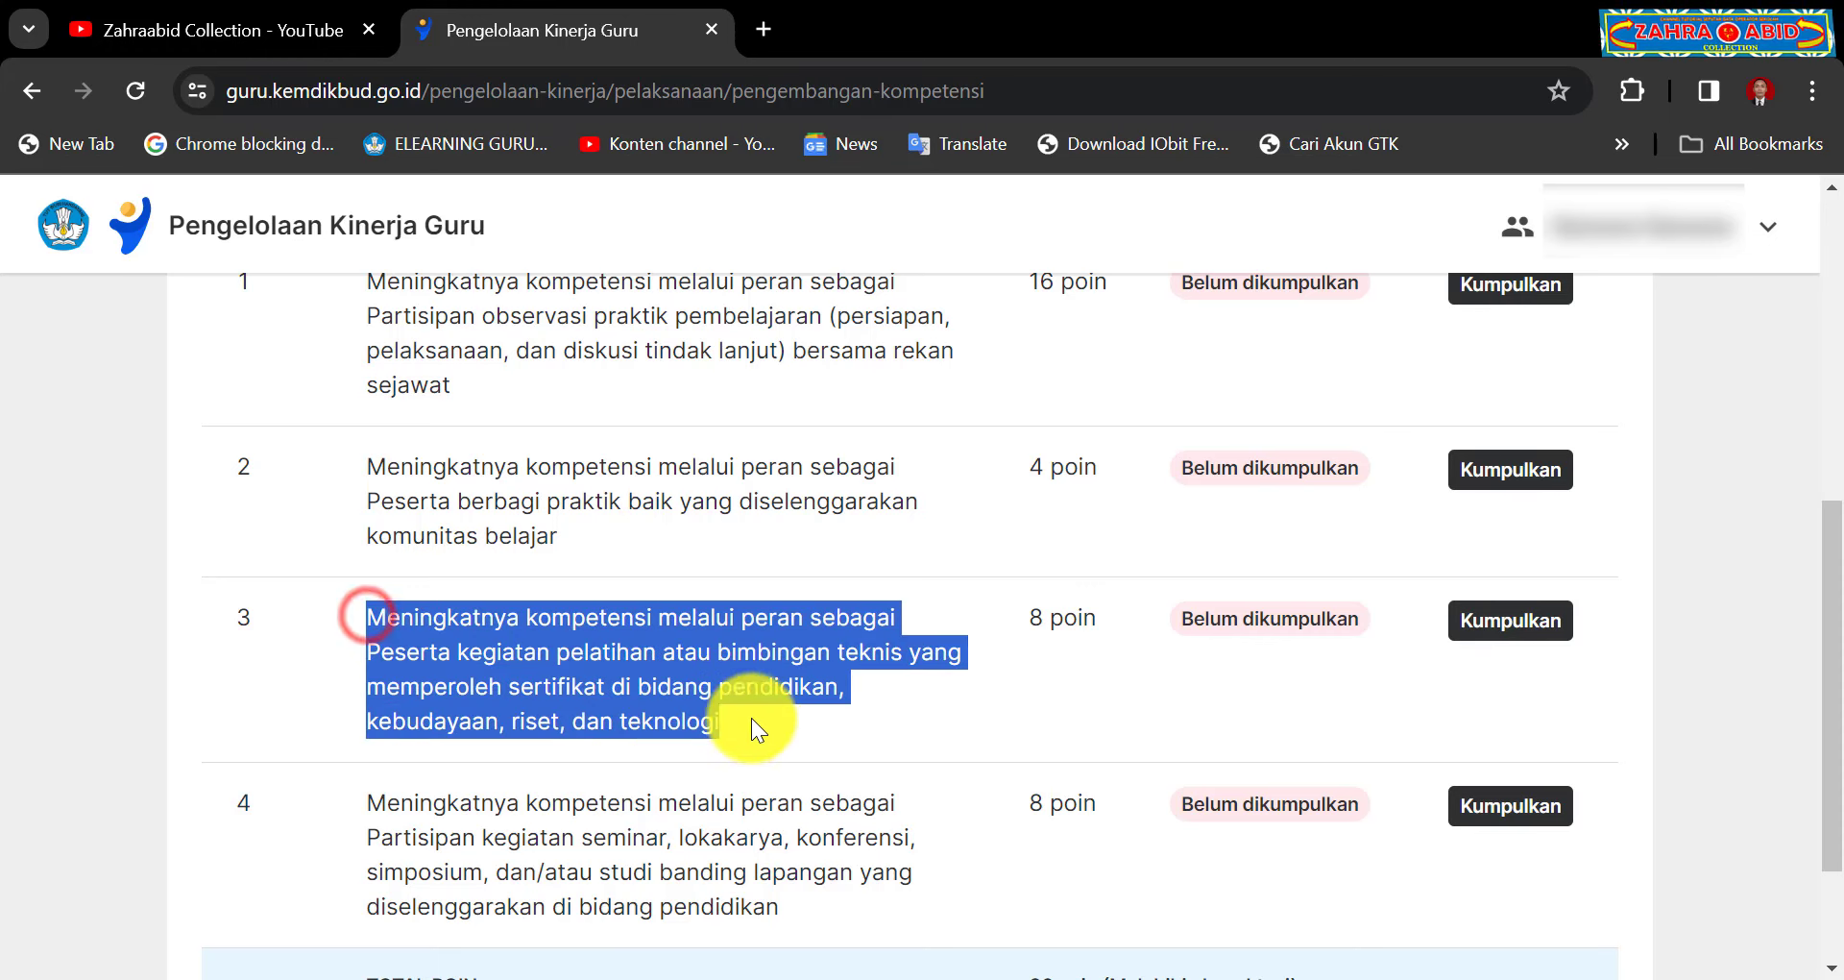
pyautogui.rightClick(629, 657)
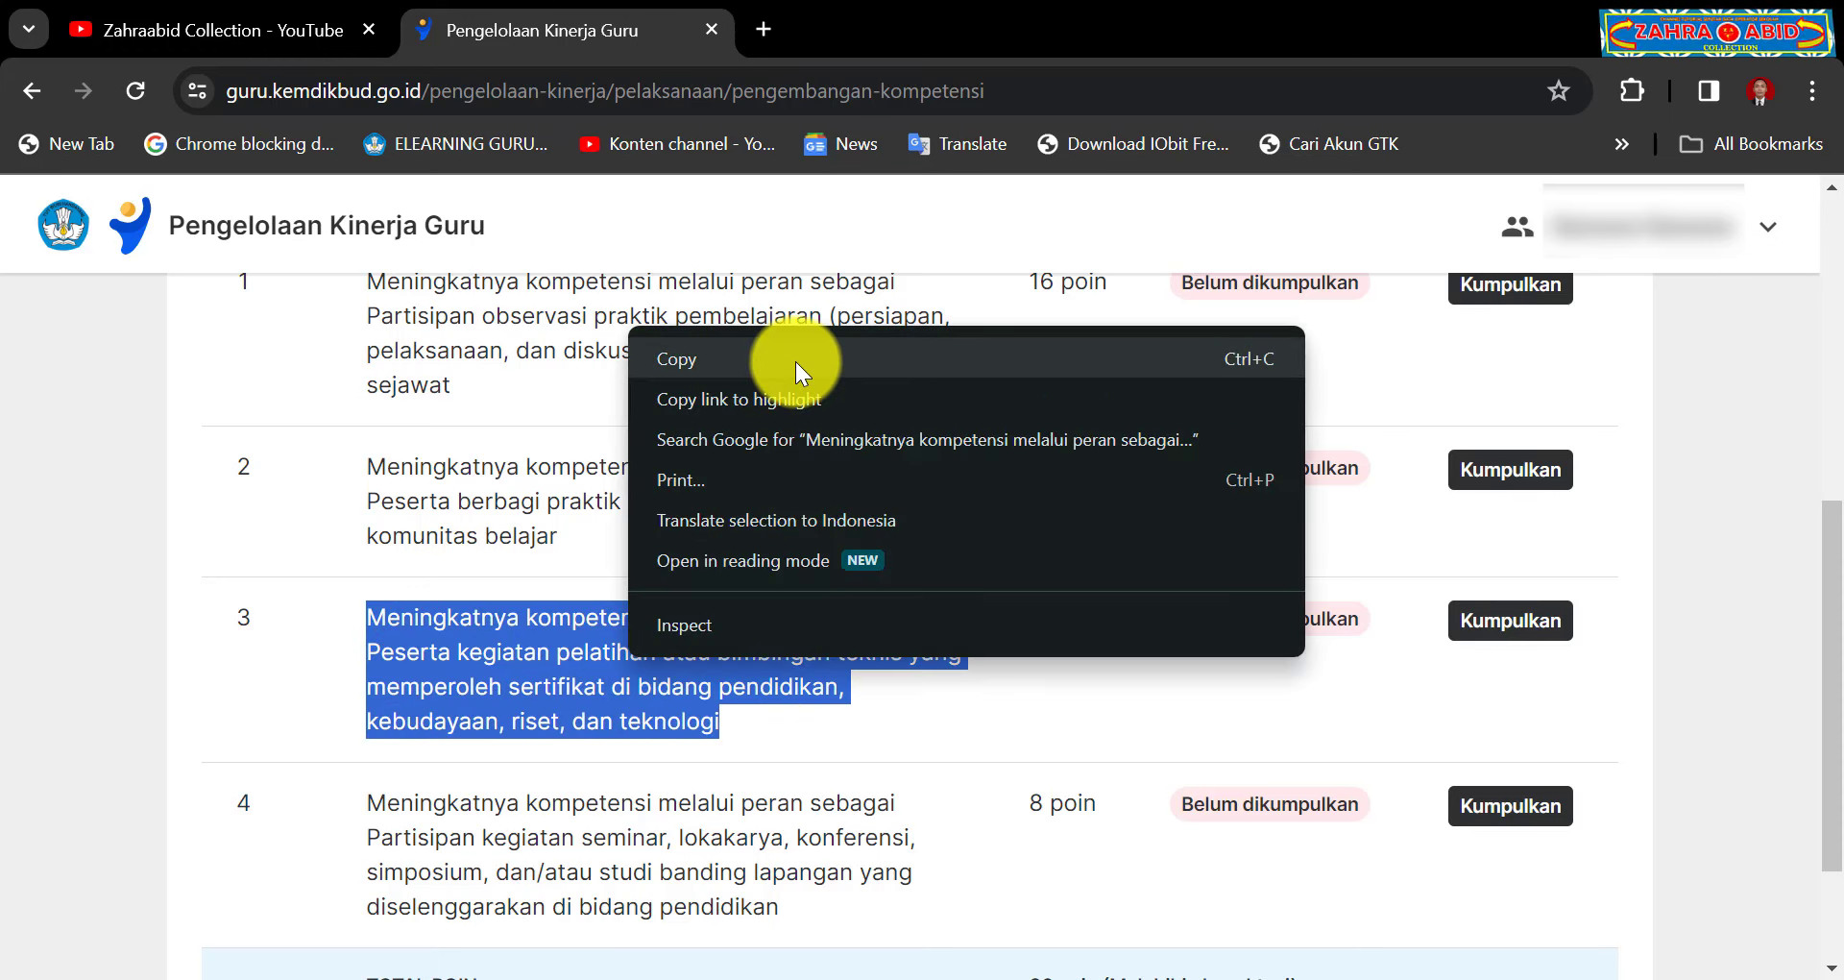
pyautogui.hotkey('alt', 'Tab')
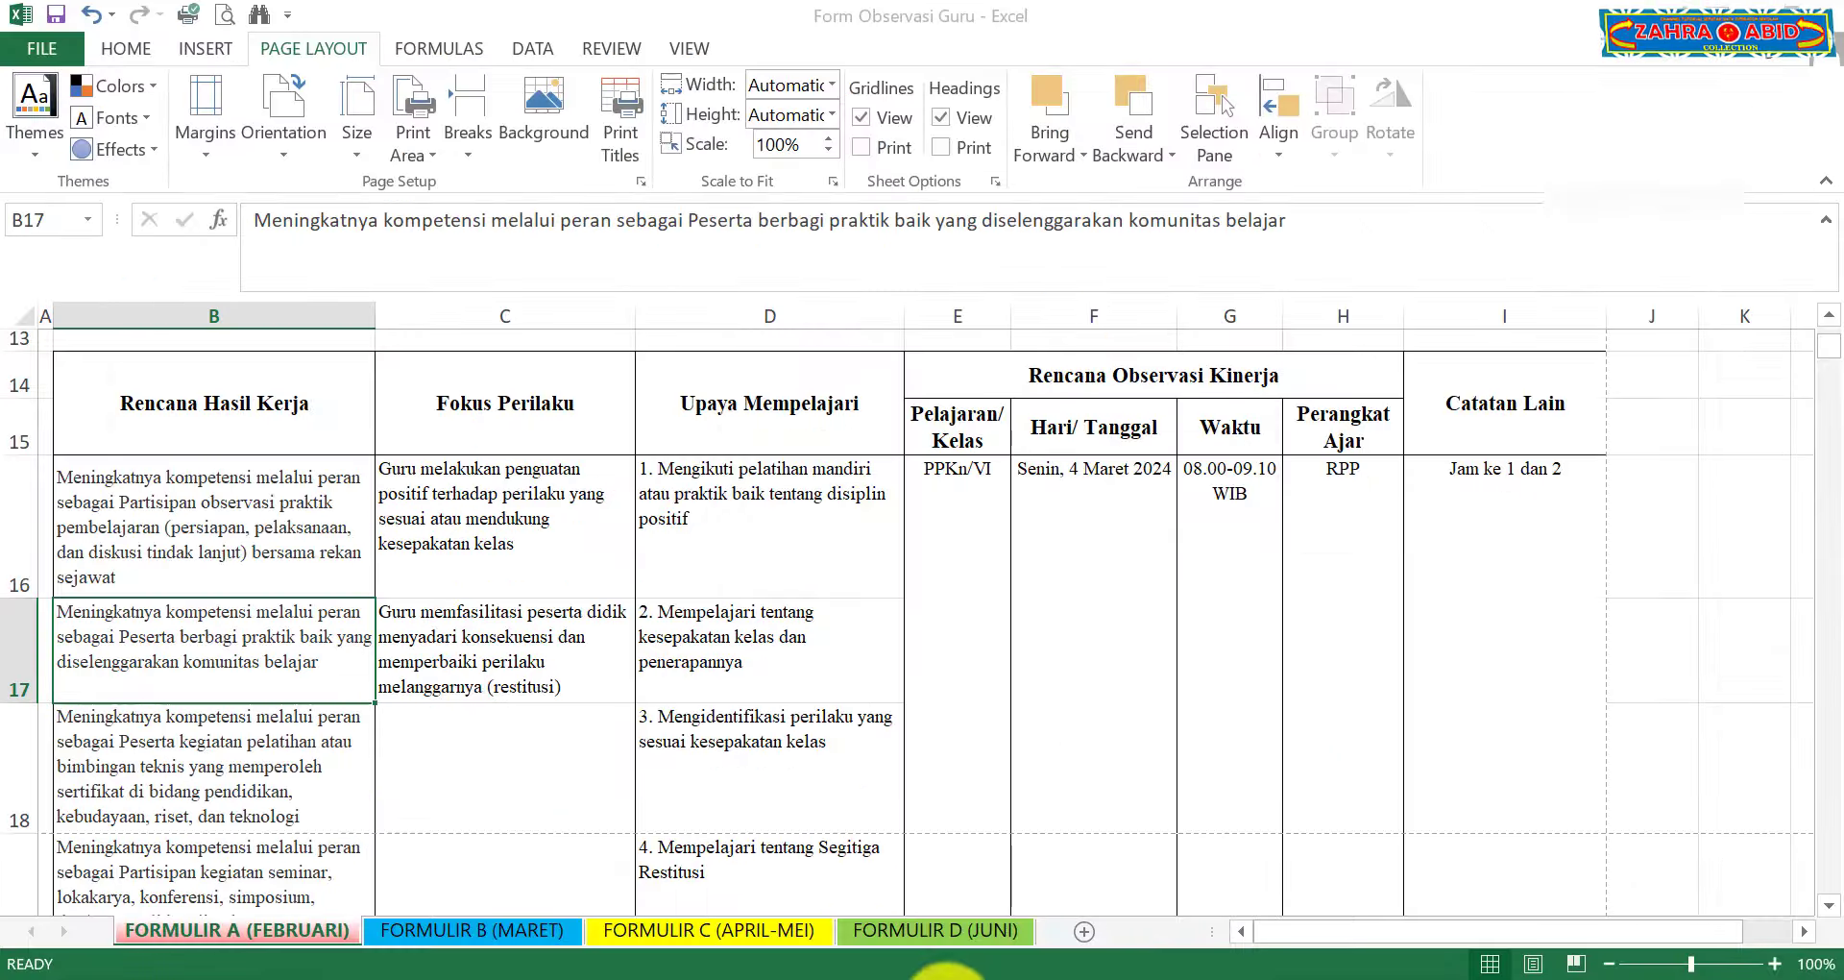
pyautogui.click(293, 788)
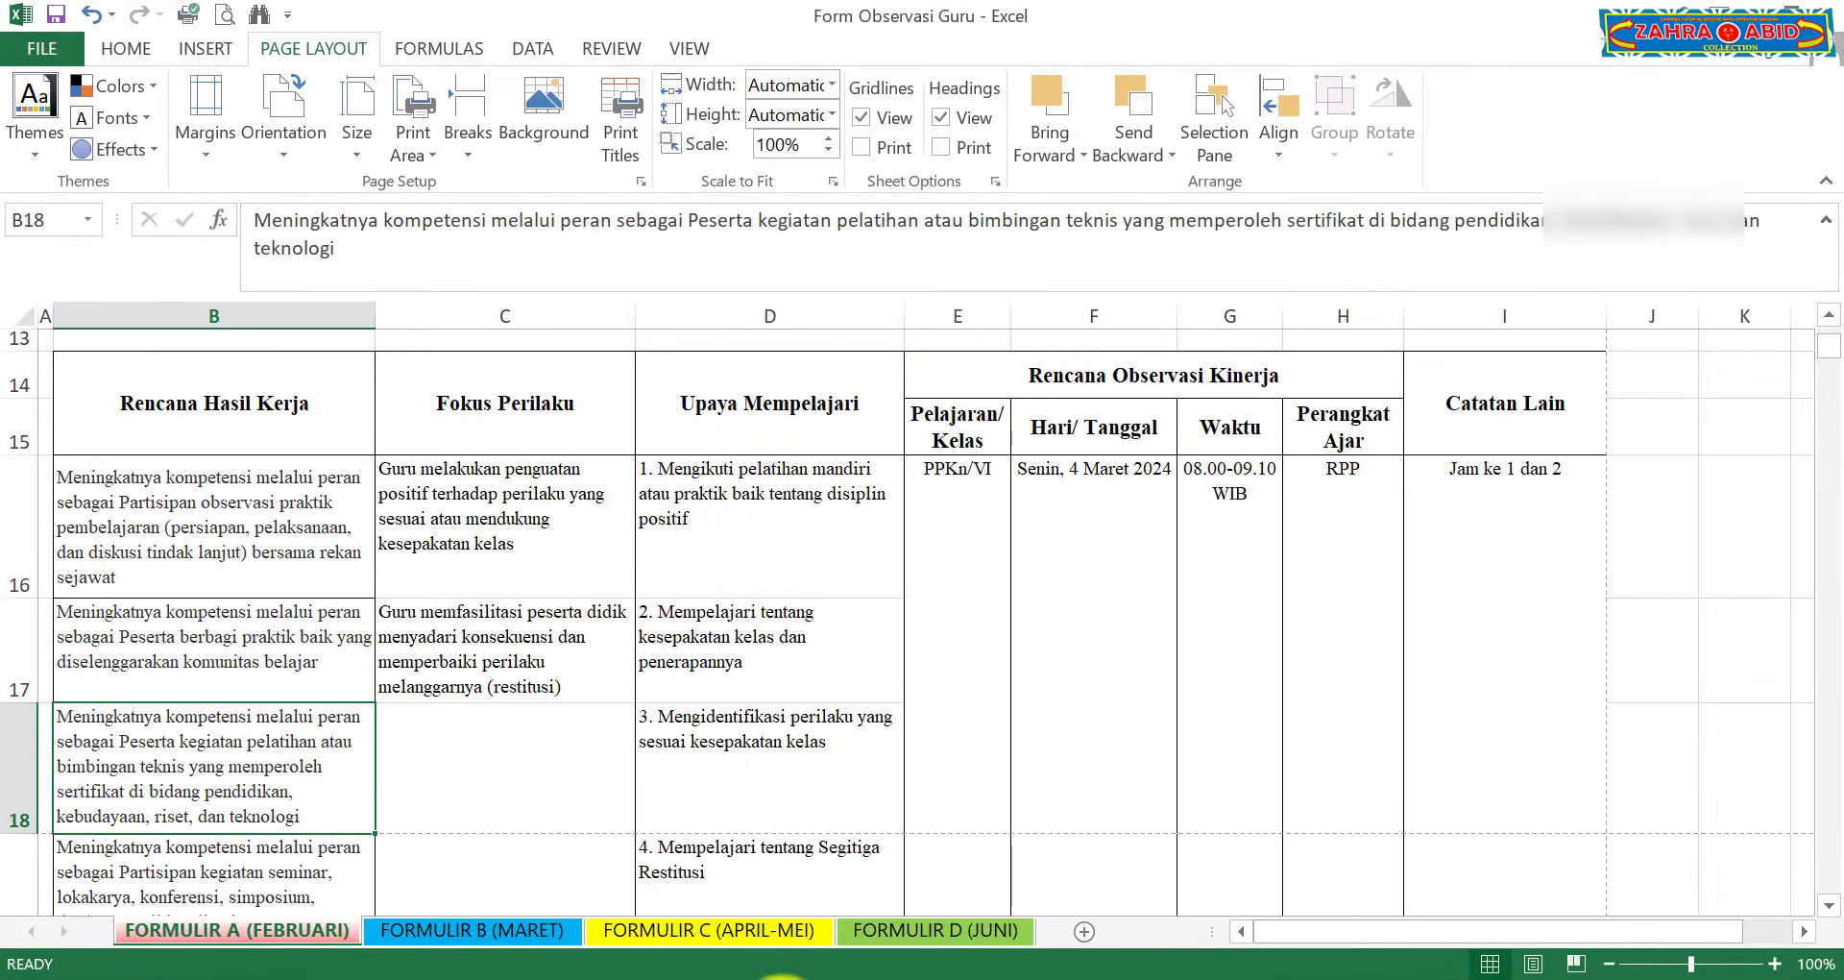
# Step: Check the fourth Rencana Hasil Kerja in the browser and return to the Excel form
pyautogui.hotkey('alt', 'Tab')
pyautogui.doubleClick(485, 840)
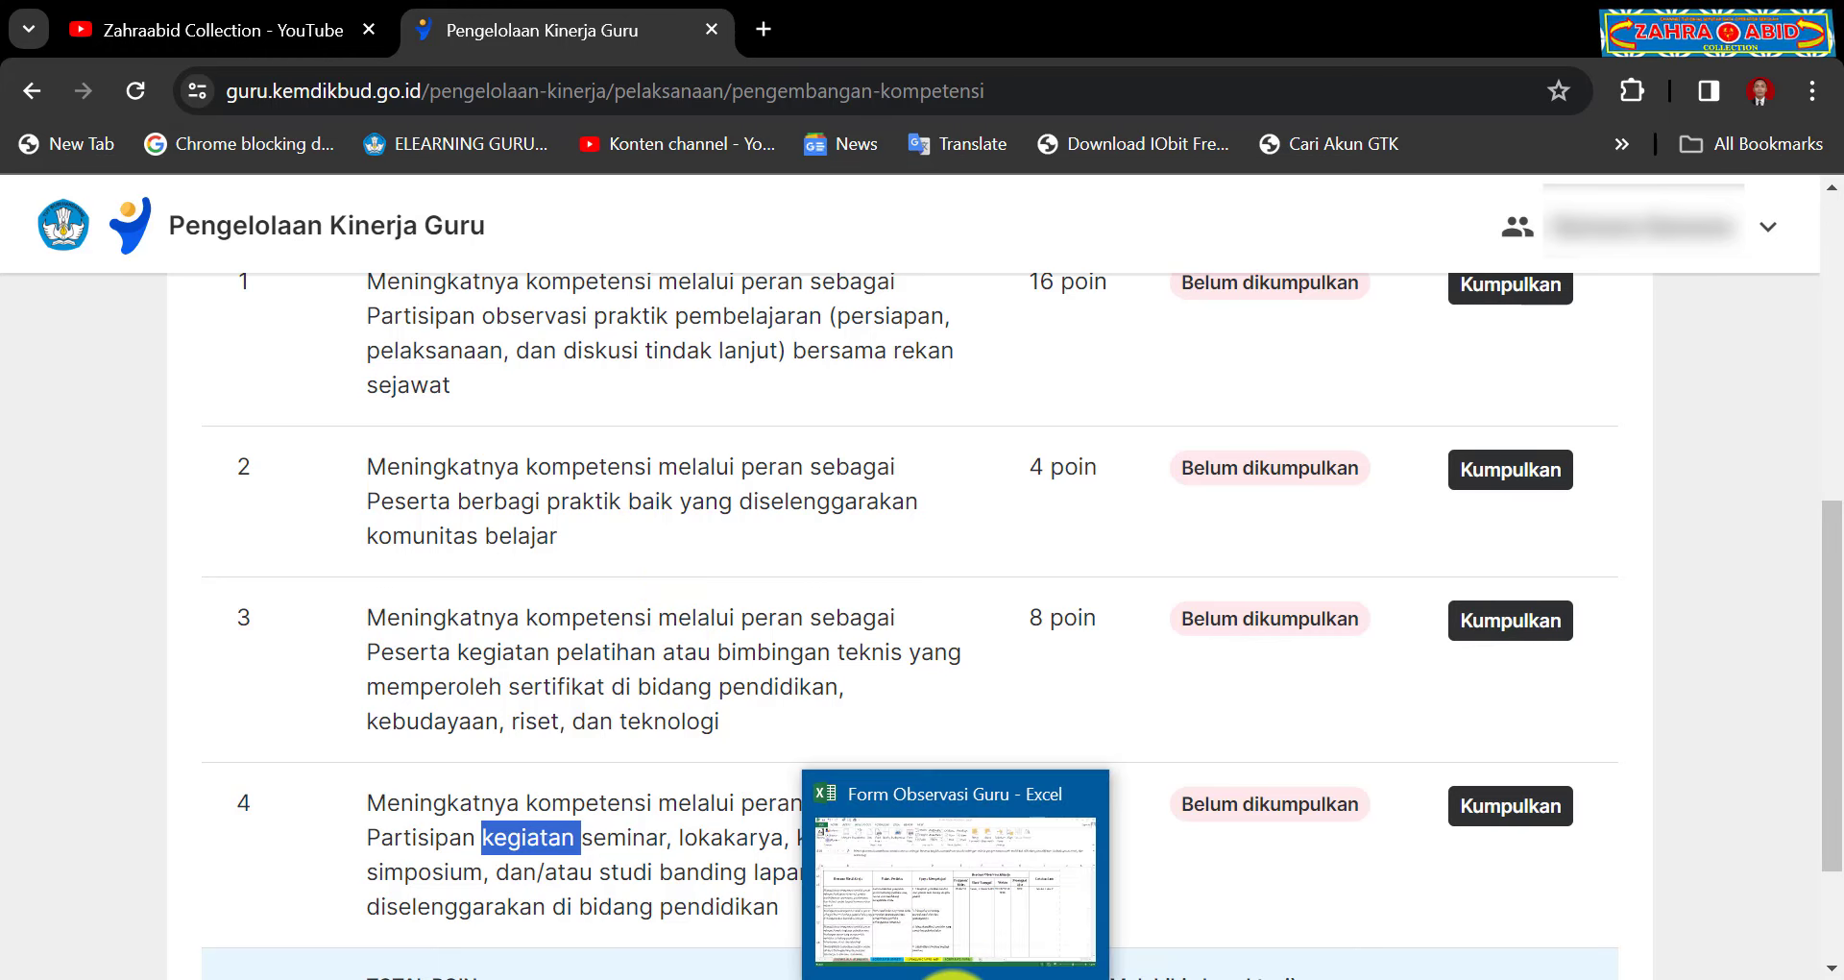
pyautogui.click(951, 975)
# Step: Widen column B slightly and reduce the height of row 16 to fit its text more closely
pyautogui.click(288, 478)
pyautogui.click(268, 623)
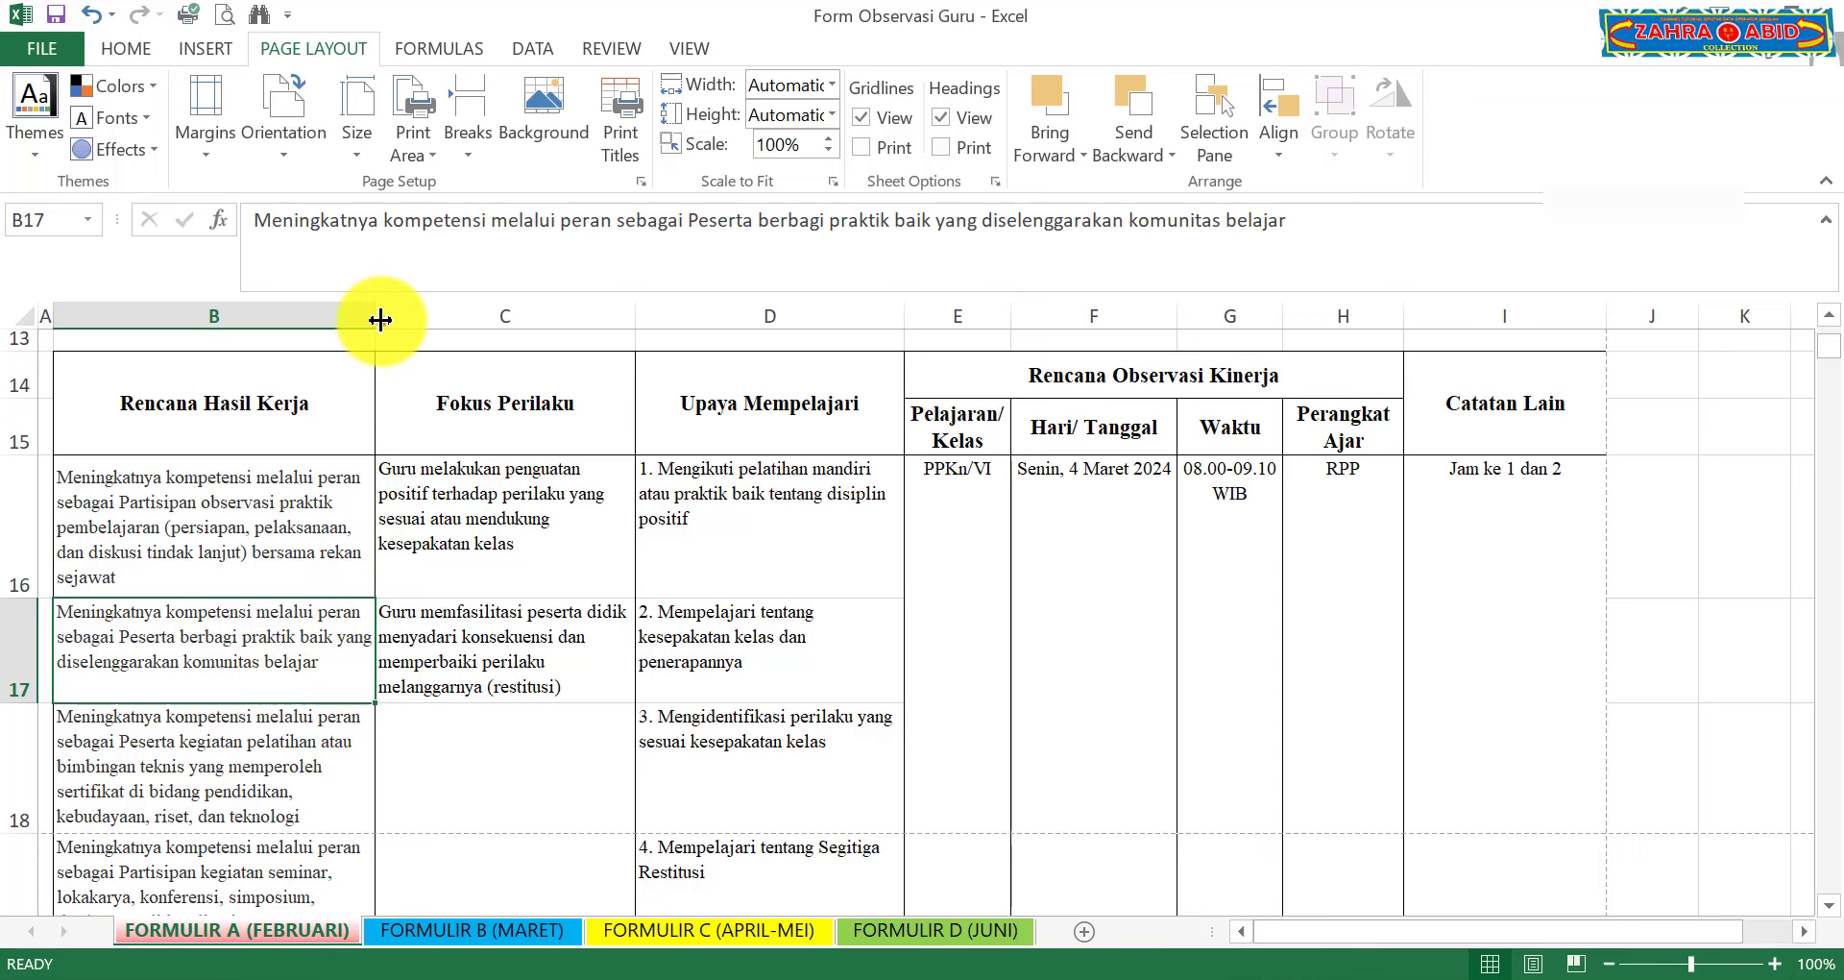
pyautogui.moveTo(380, 320); pyautogui.dragTo(385, 320)
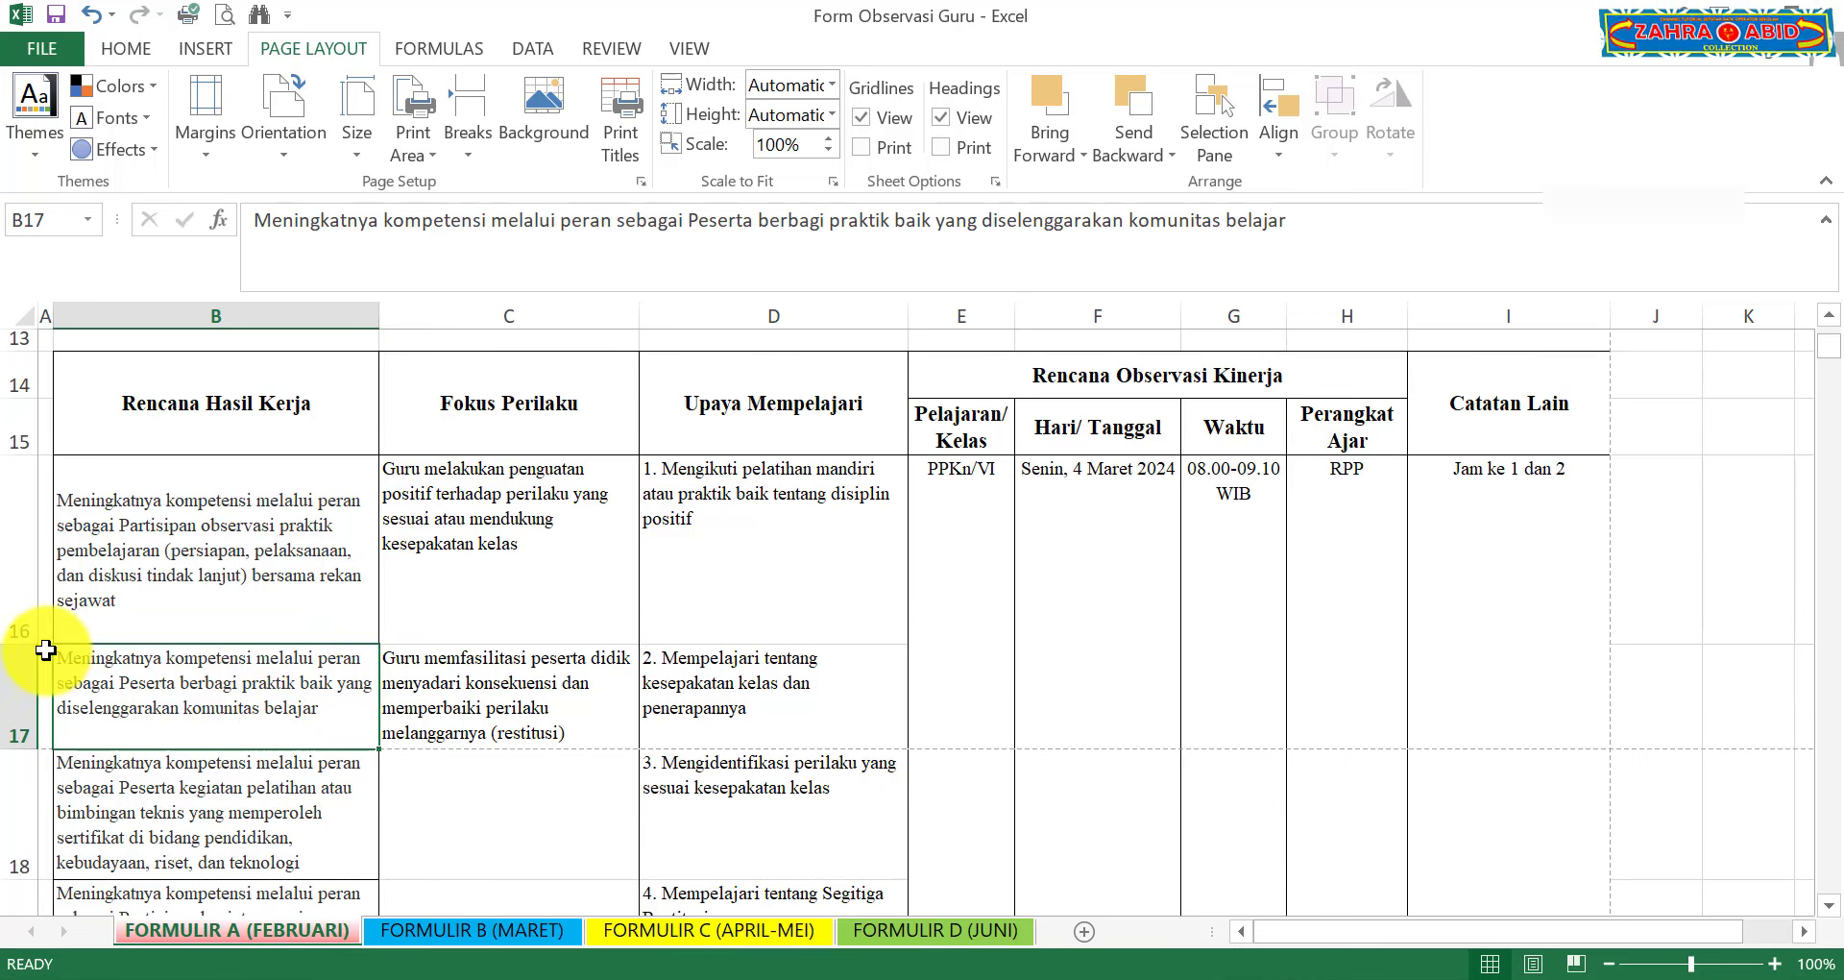
pyautogui.moveTo(29, 642); pyautogui.dragTo(26, 609)
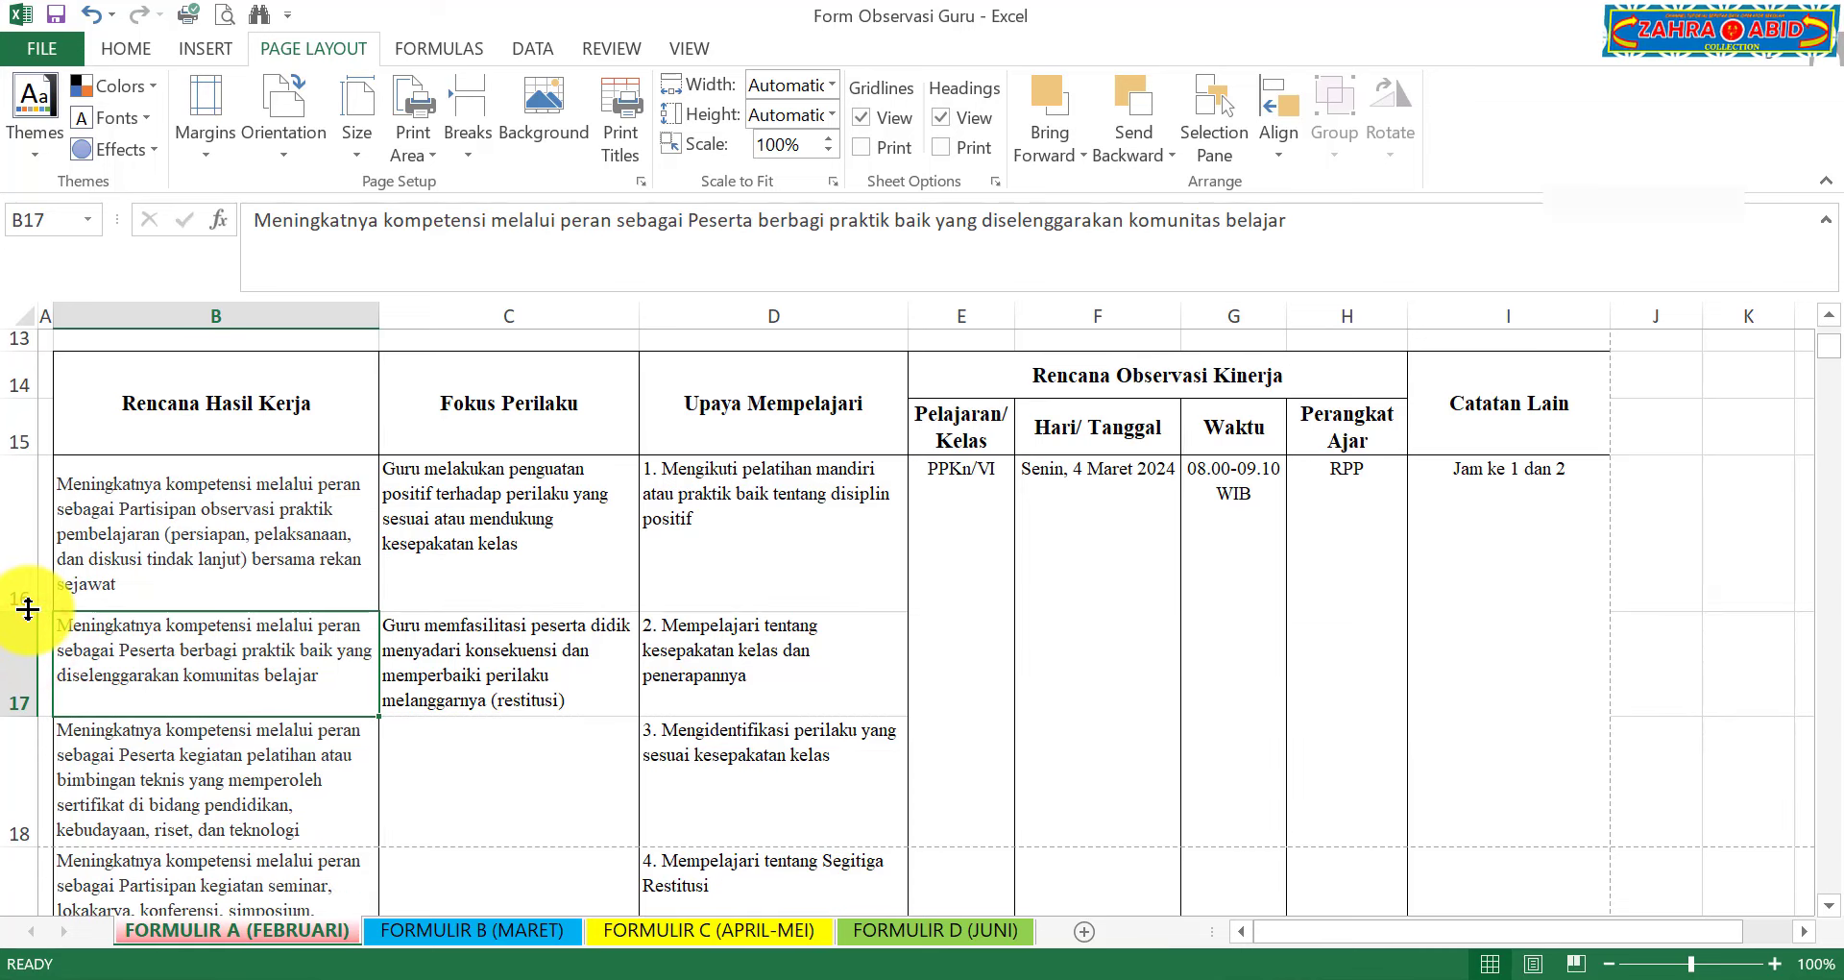
# Step: Examine the font and font size options for the text in cell B16
pyautogui.click(148, 548)
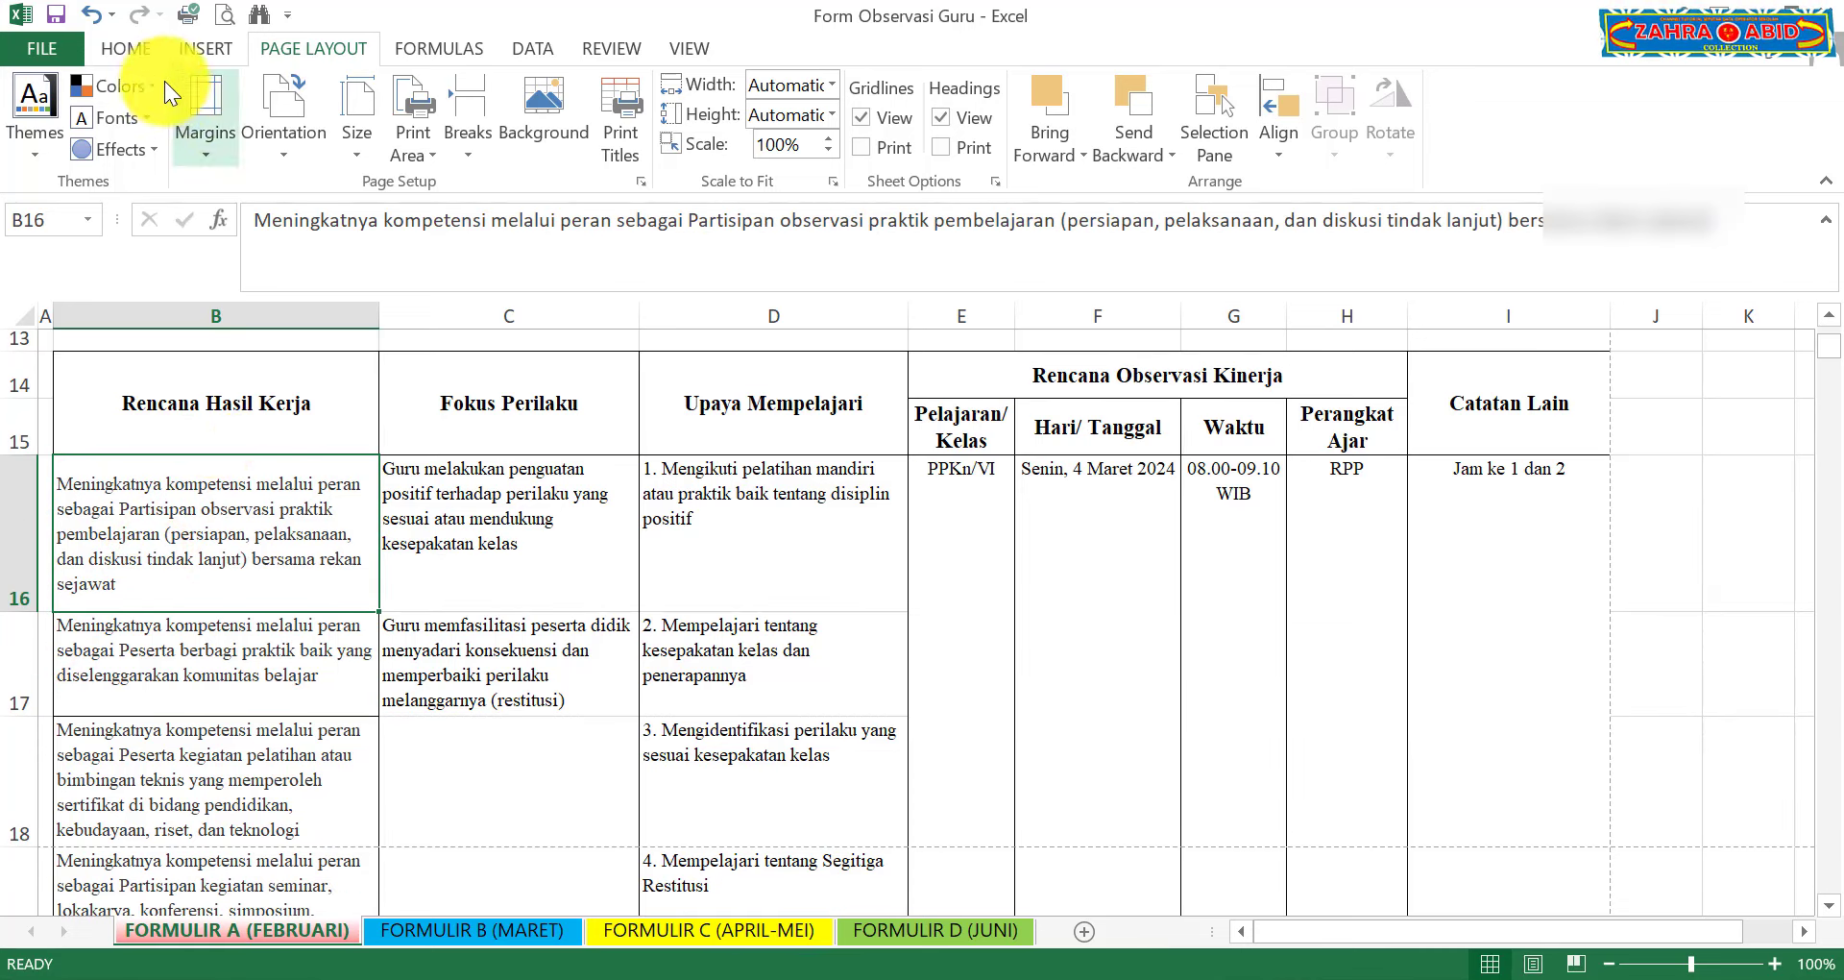
pyautogui.click(135, 45)
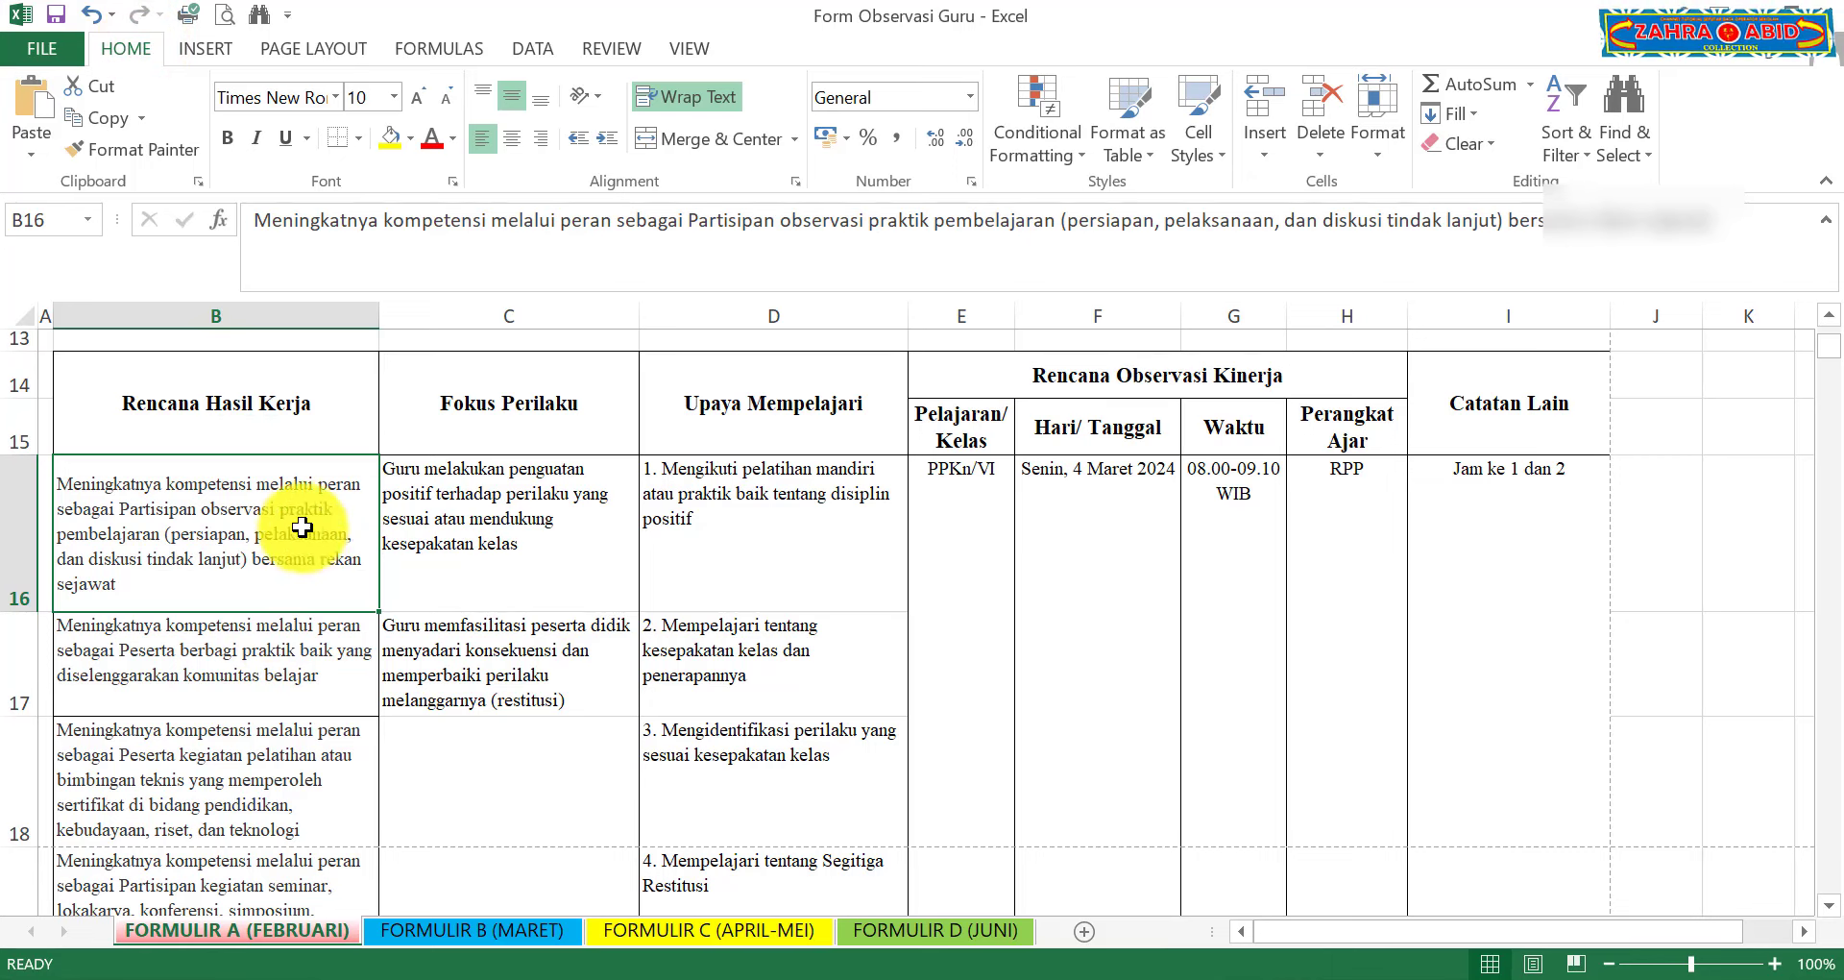
pyautogui.click(339, 100)
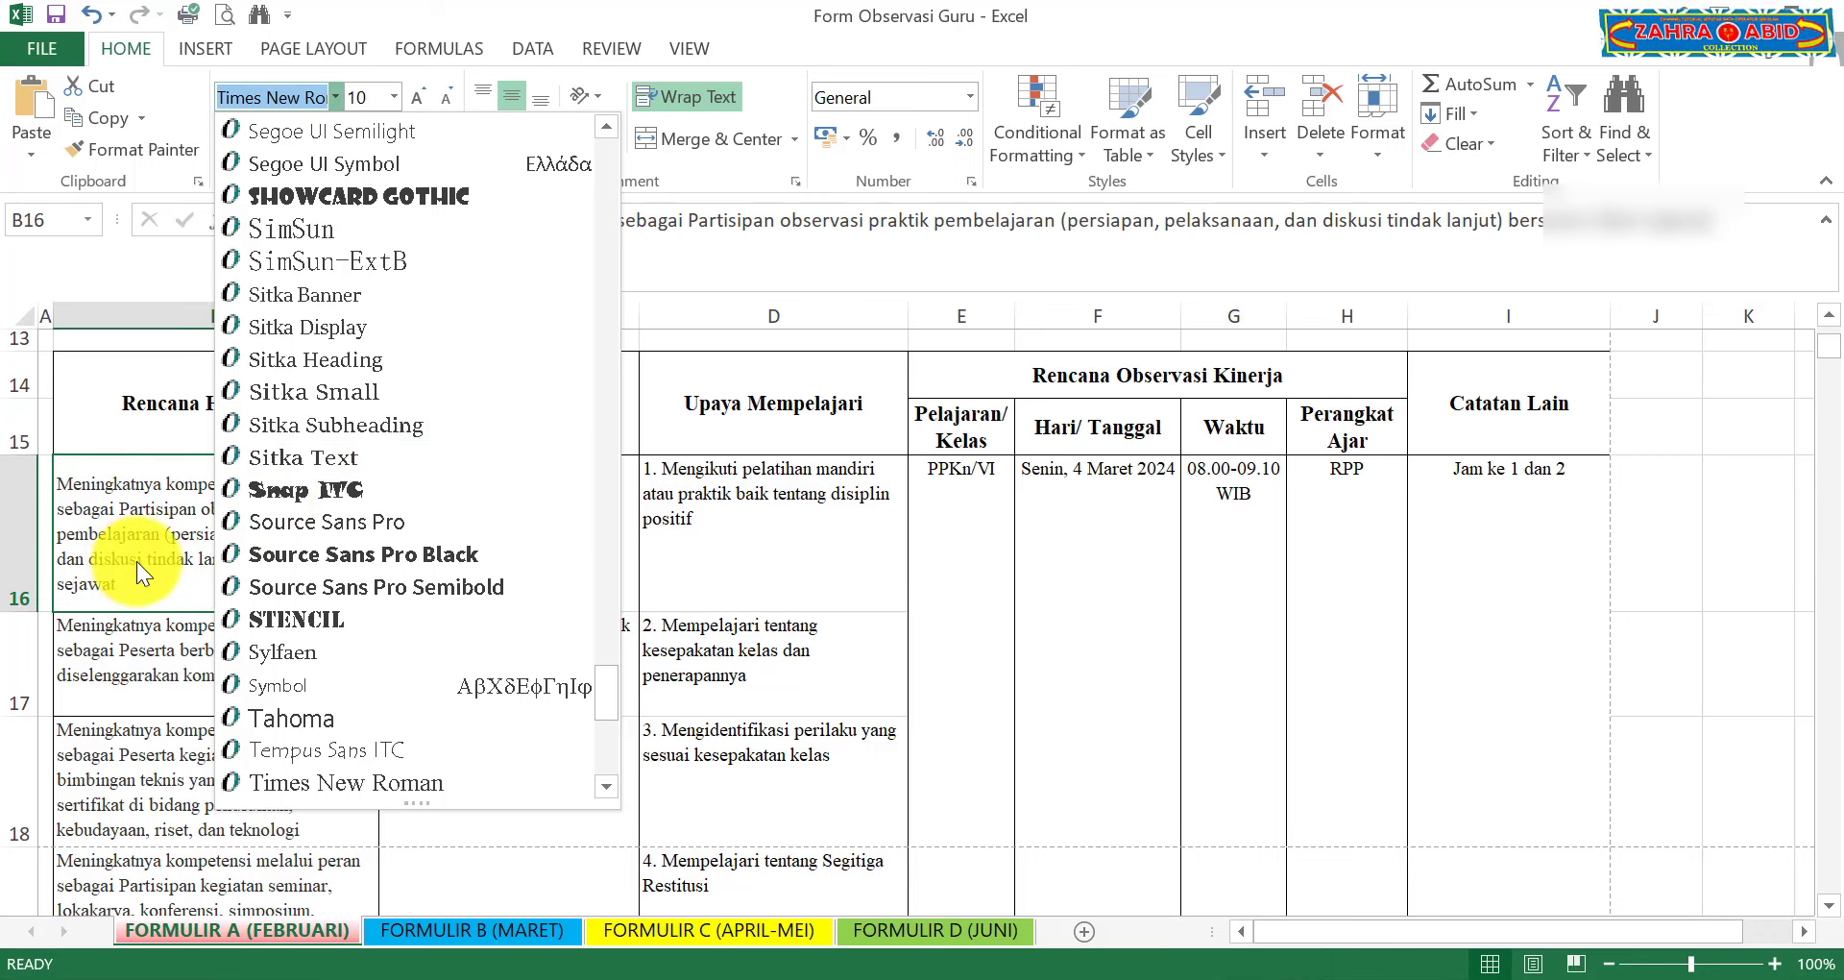
pyautogui.click(130, 595)
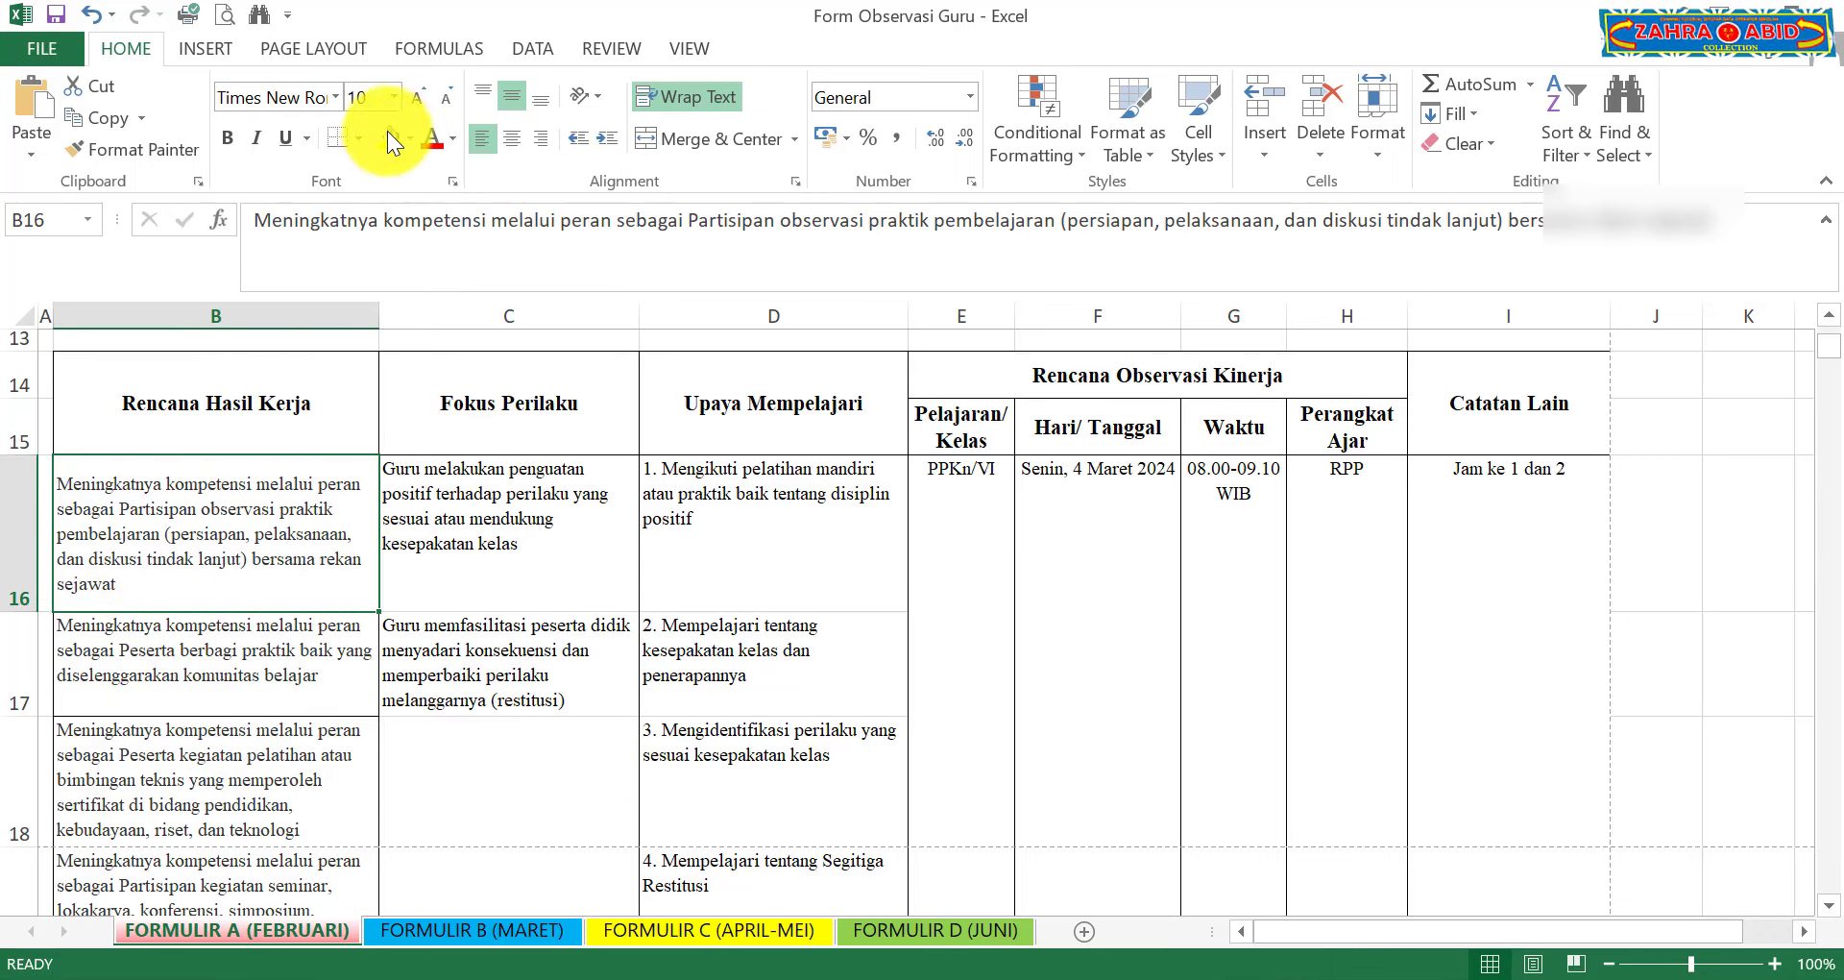
pyautogui.click(394, 97)
pyautogui.click(219, 519)
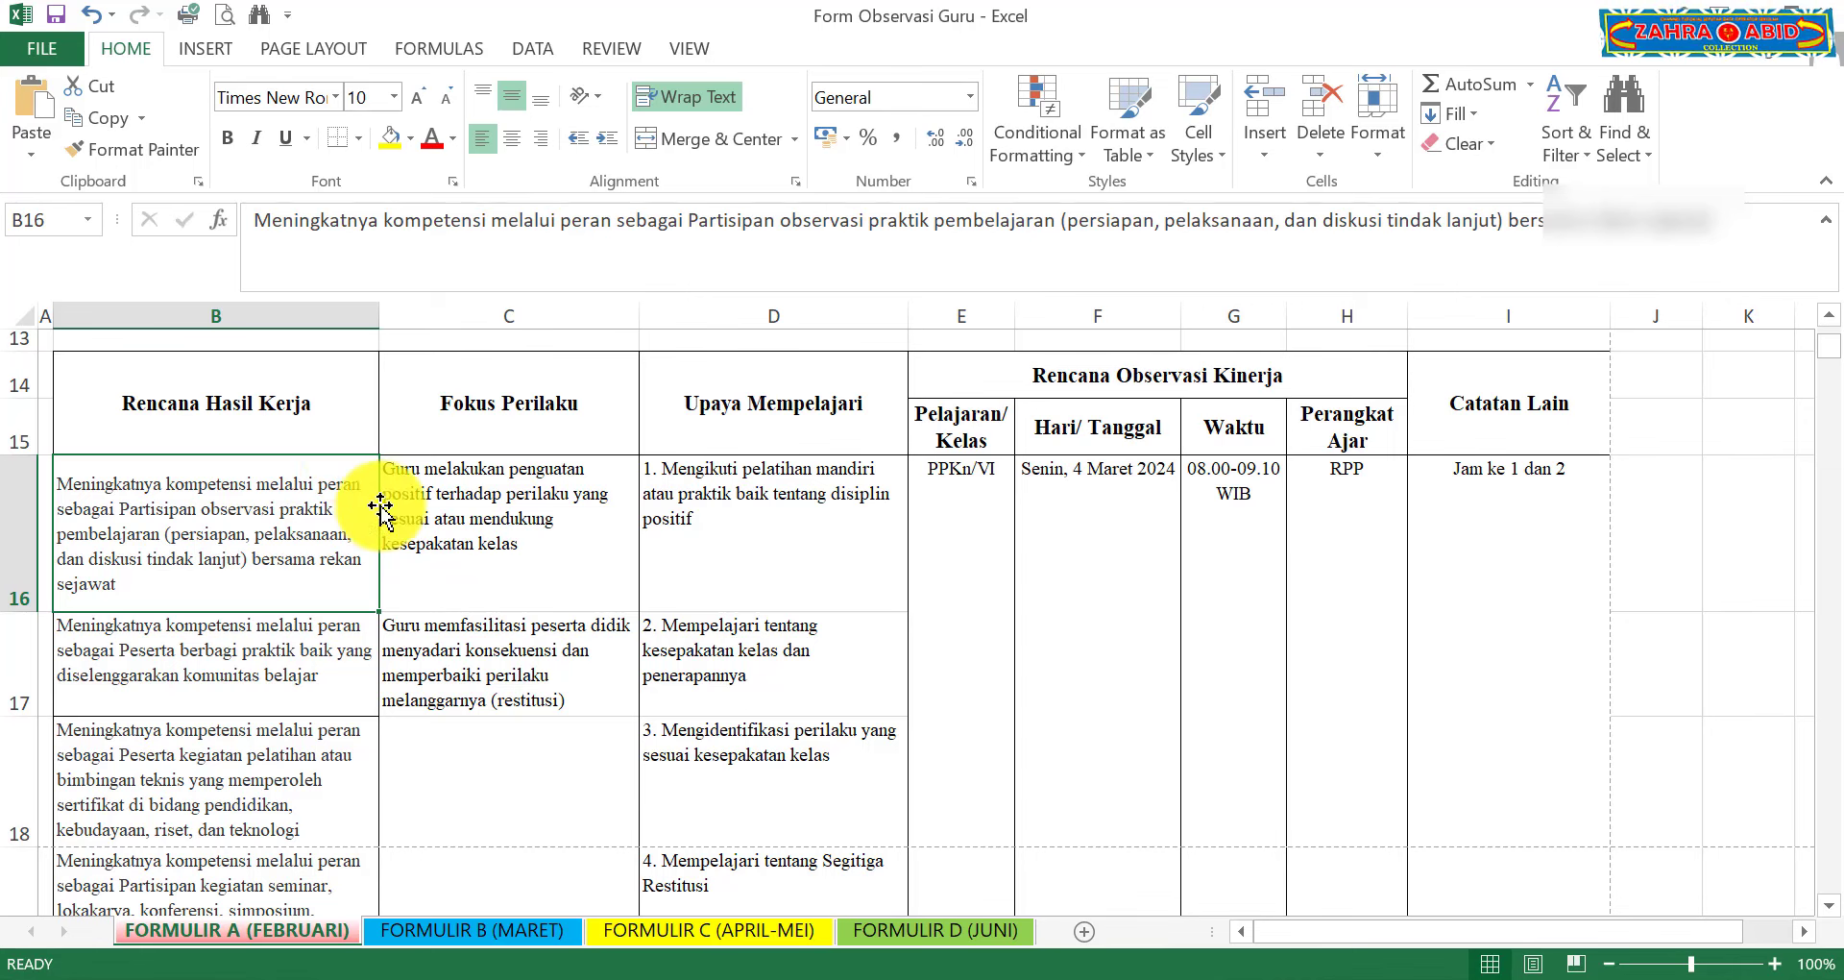
# Step: Align the text in cell B16 to the top vertically and to the left horizontally
pyautogui.click(232, 712)
pyautogui.click(245, 579)
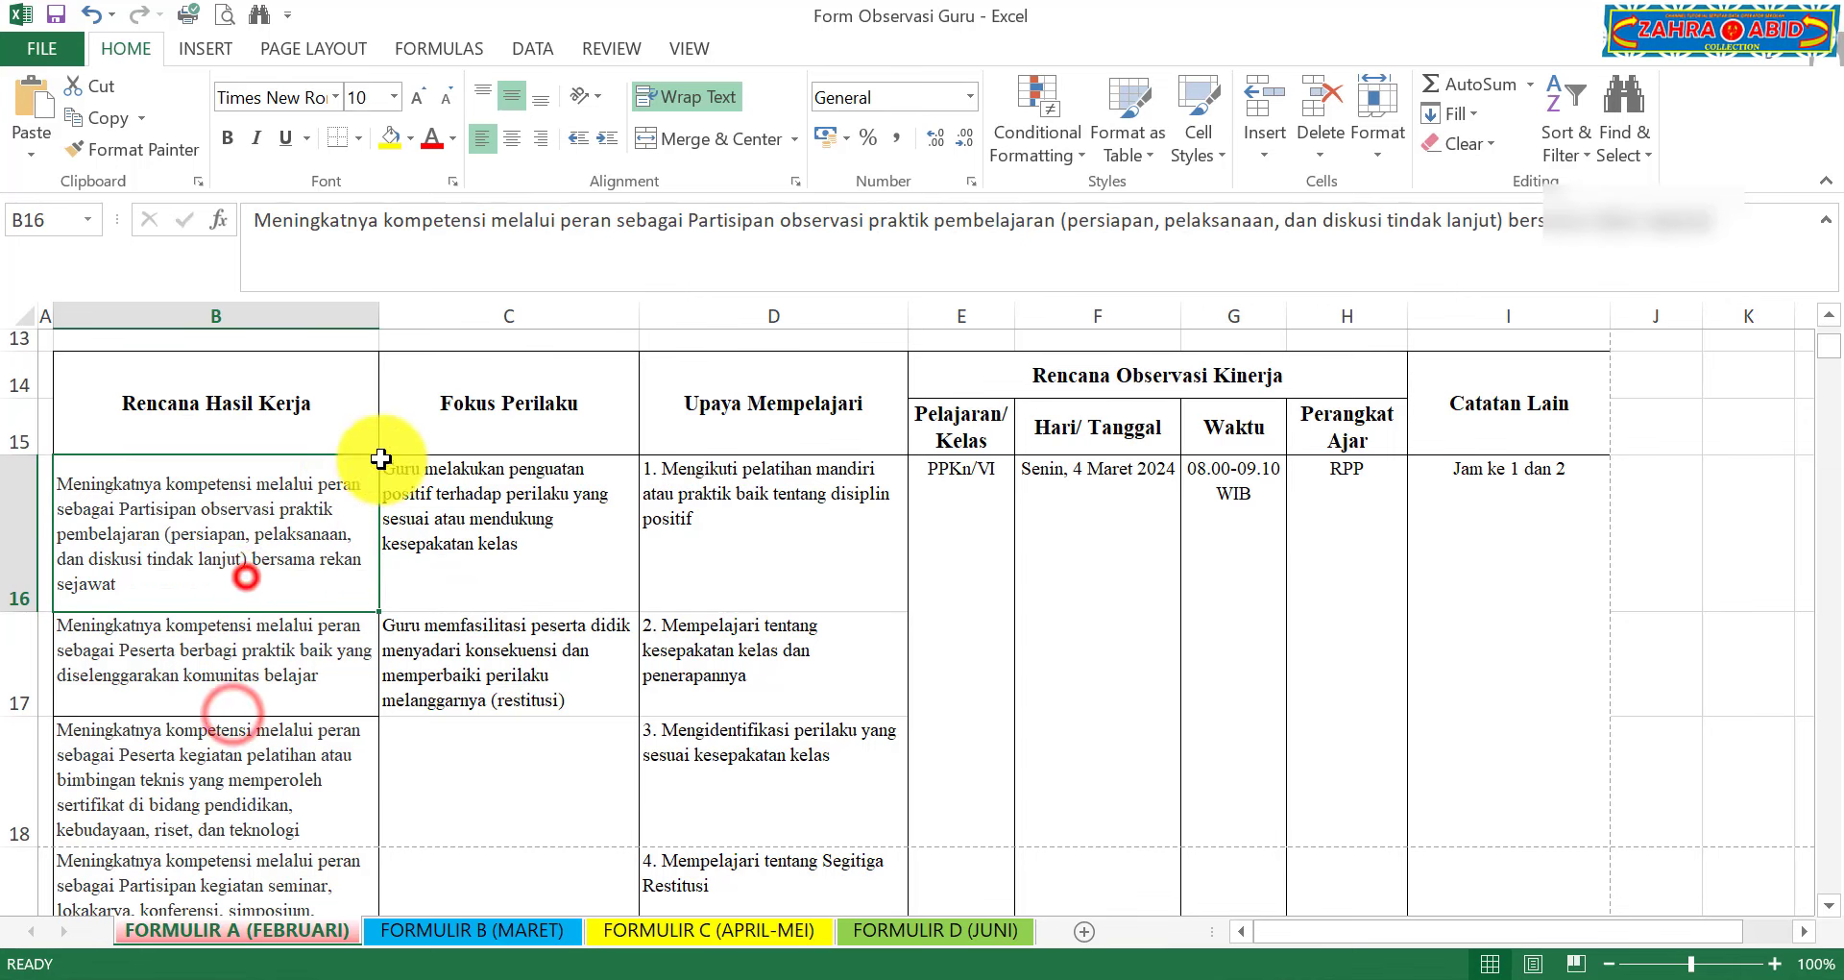
pyautogui.click(519, 96)
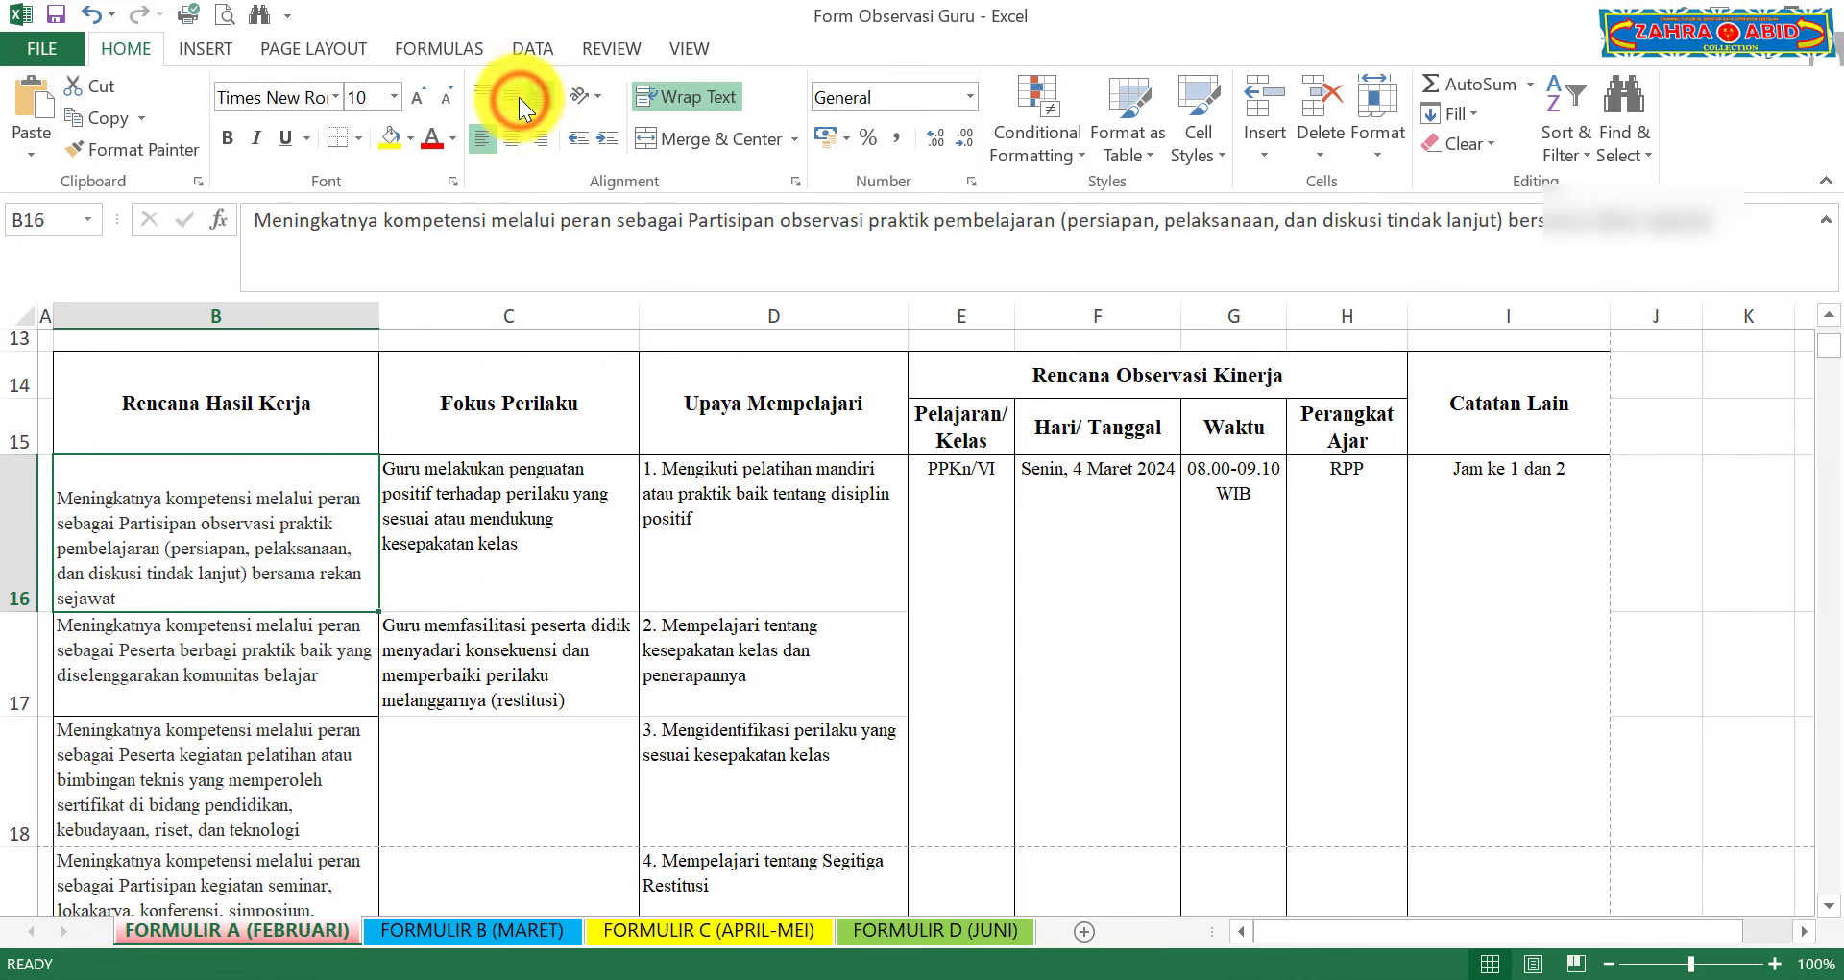
pyautogui.click(493, 86)
pyautogui.click(504, 138)
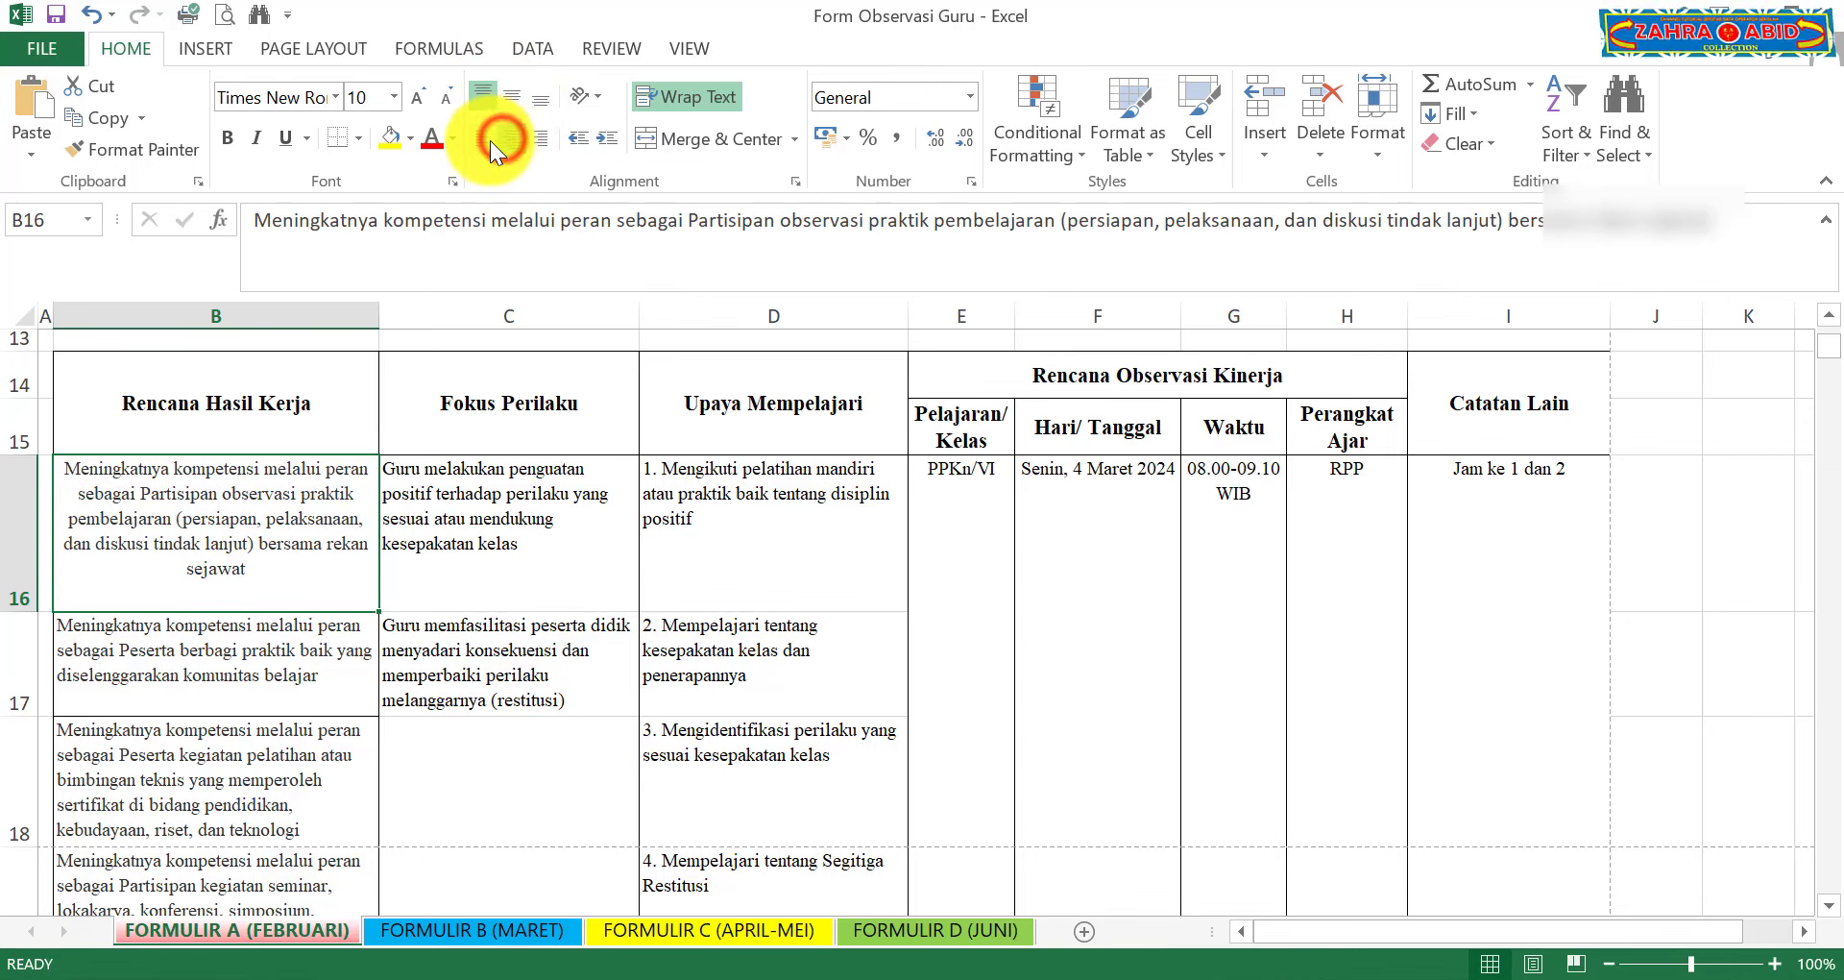
pyautogui.click(490, 140)
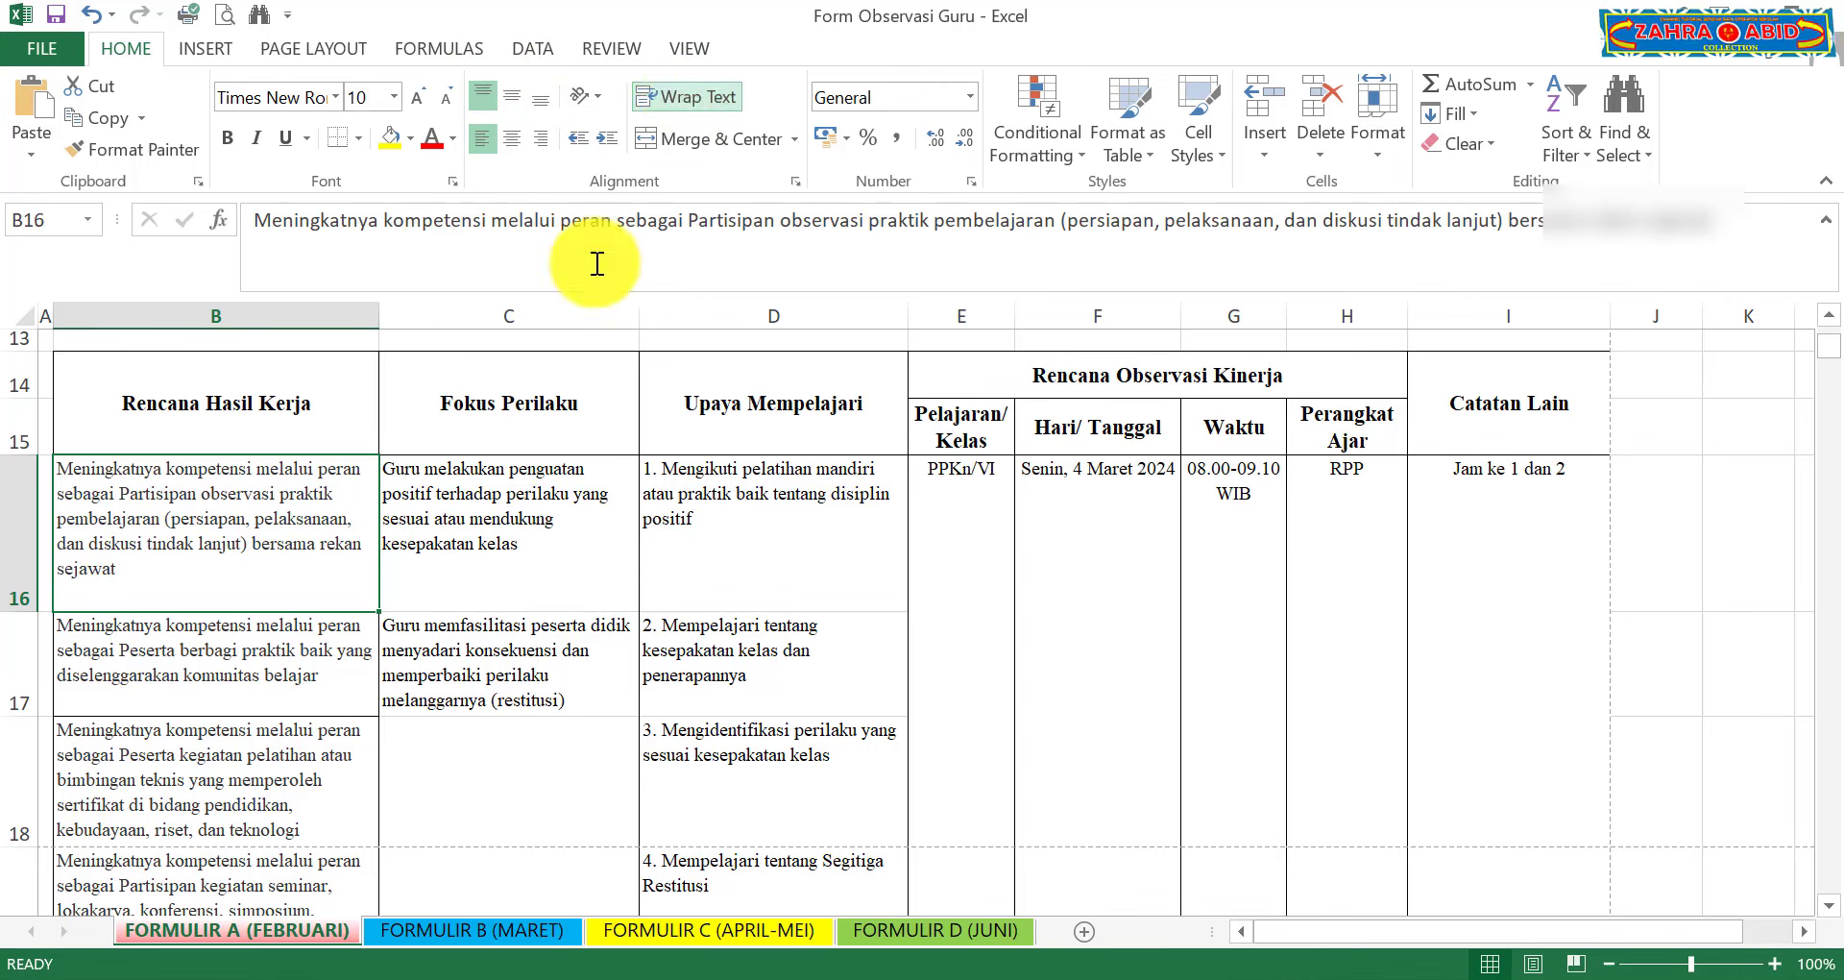
# Step: Turn text wrapping off and back on for the text in cell B16
pyautogui.click(709, 90)
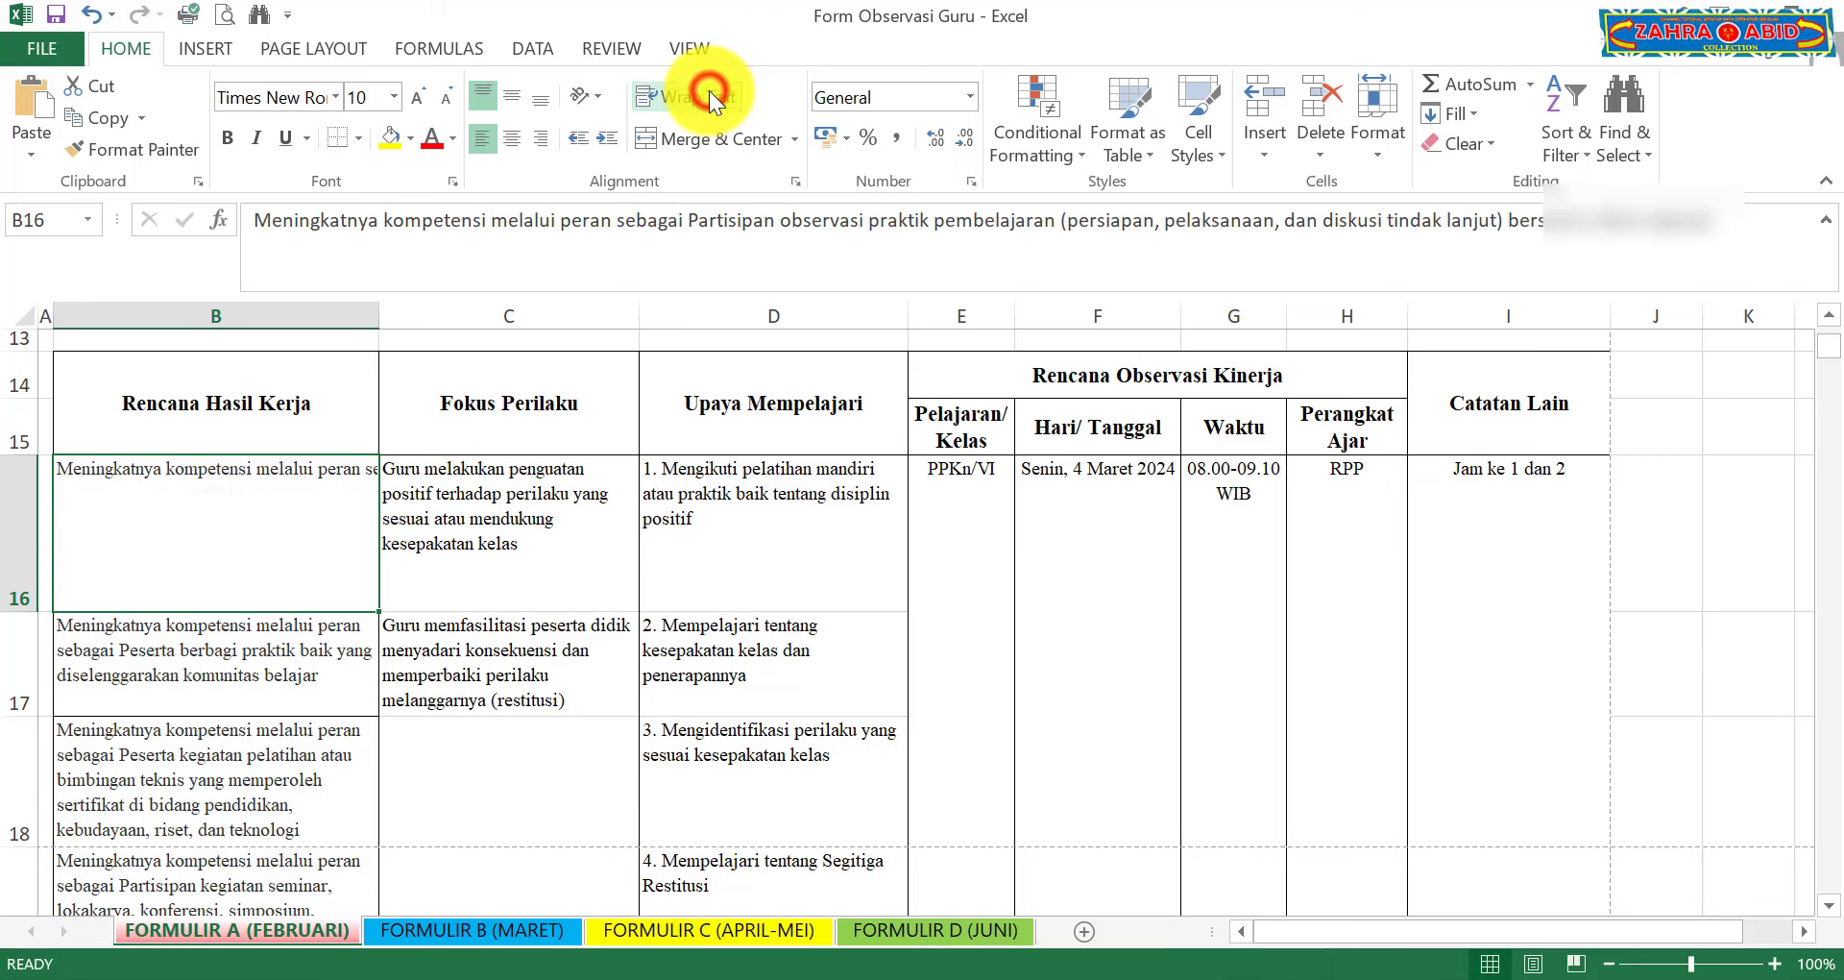
pyautogui.click(709, 90)
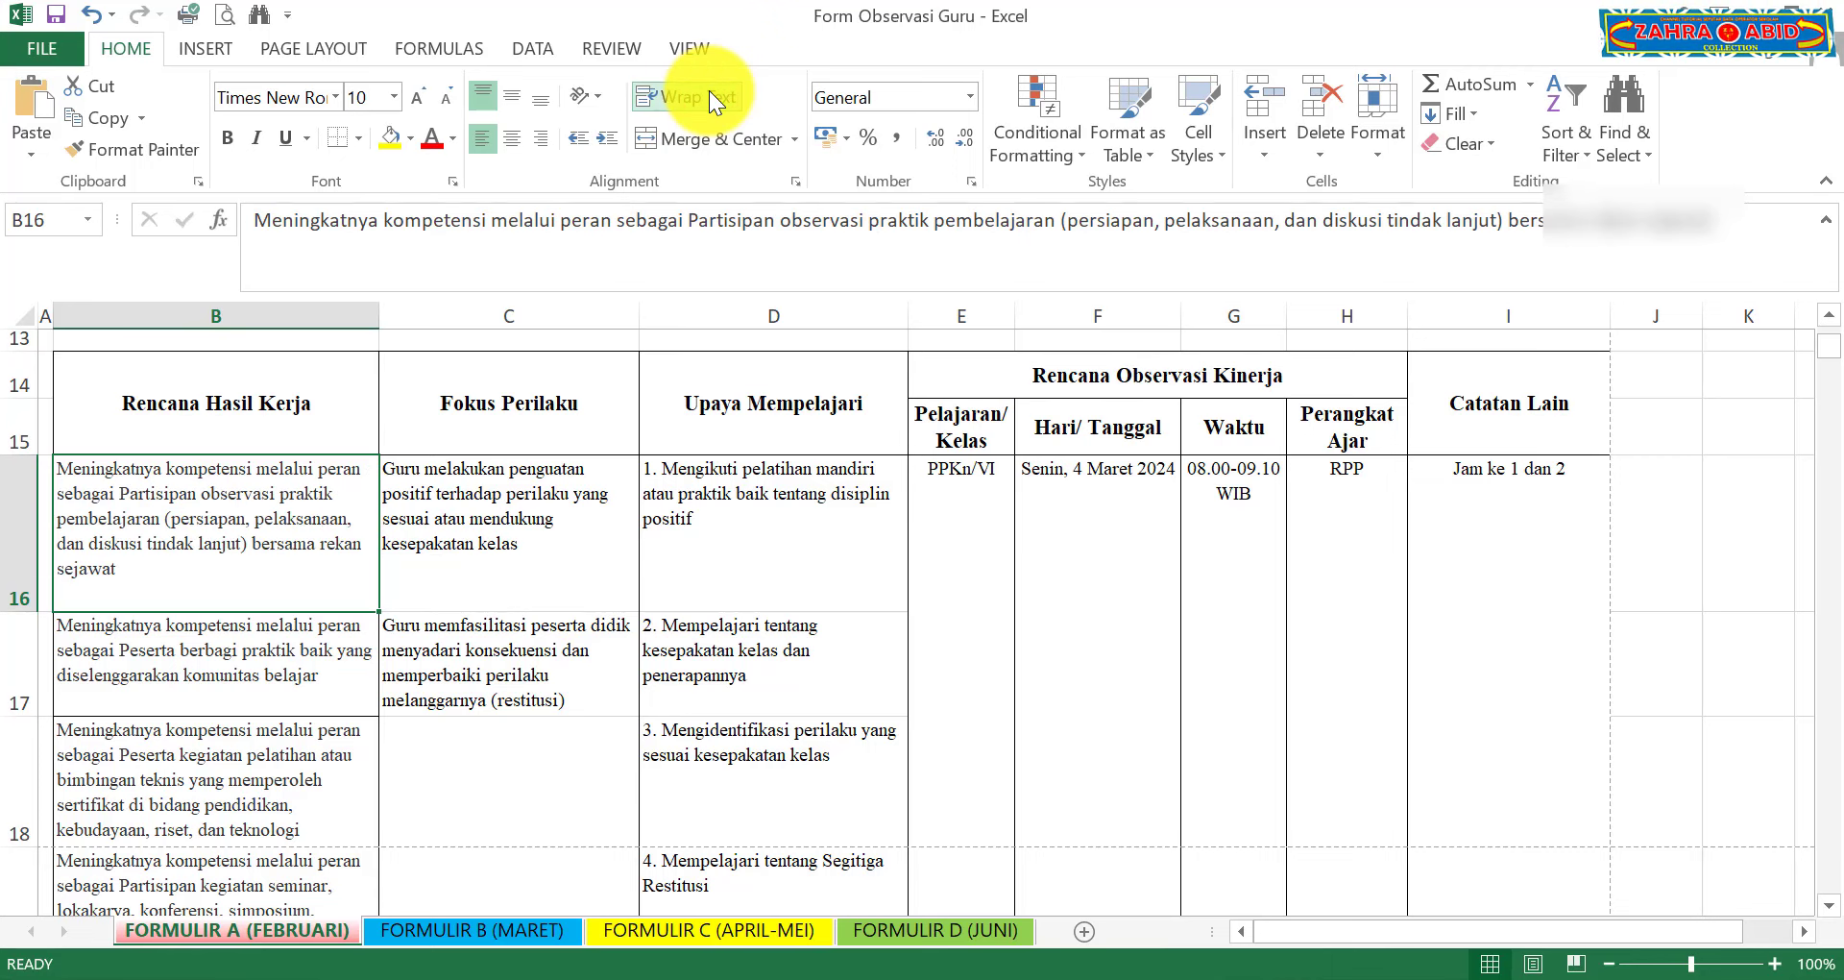
pyautogui.click(1026, 566)
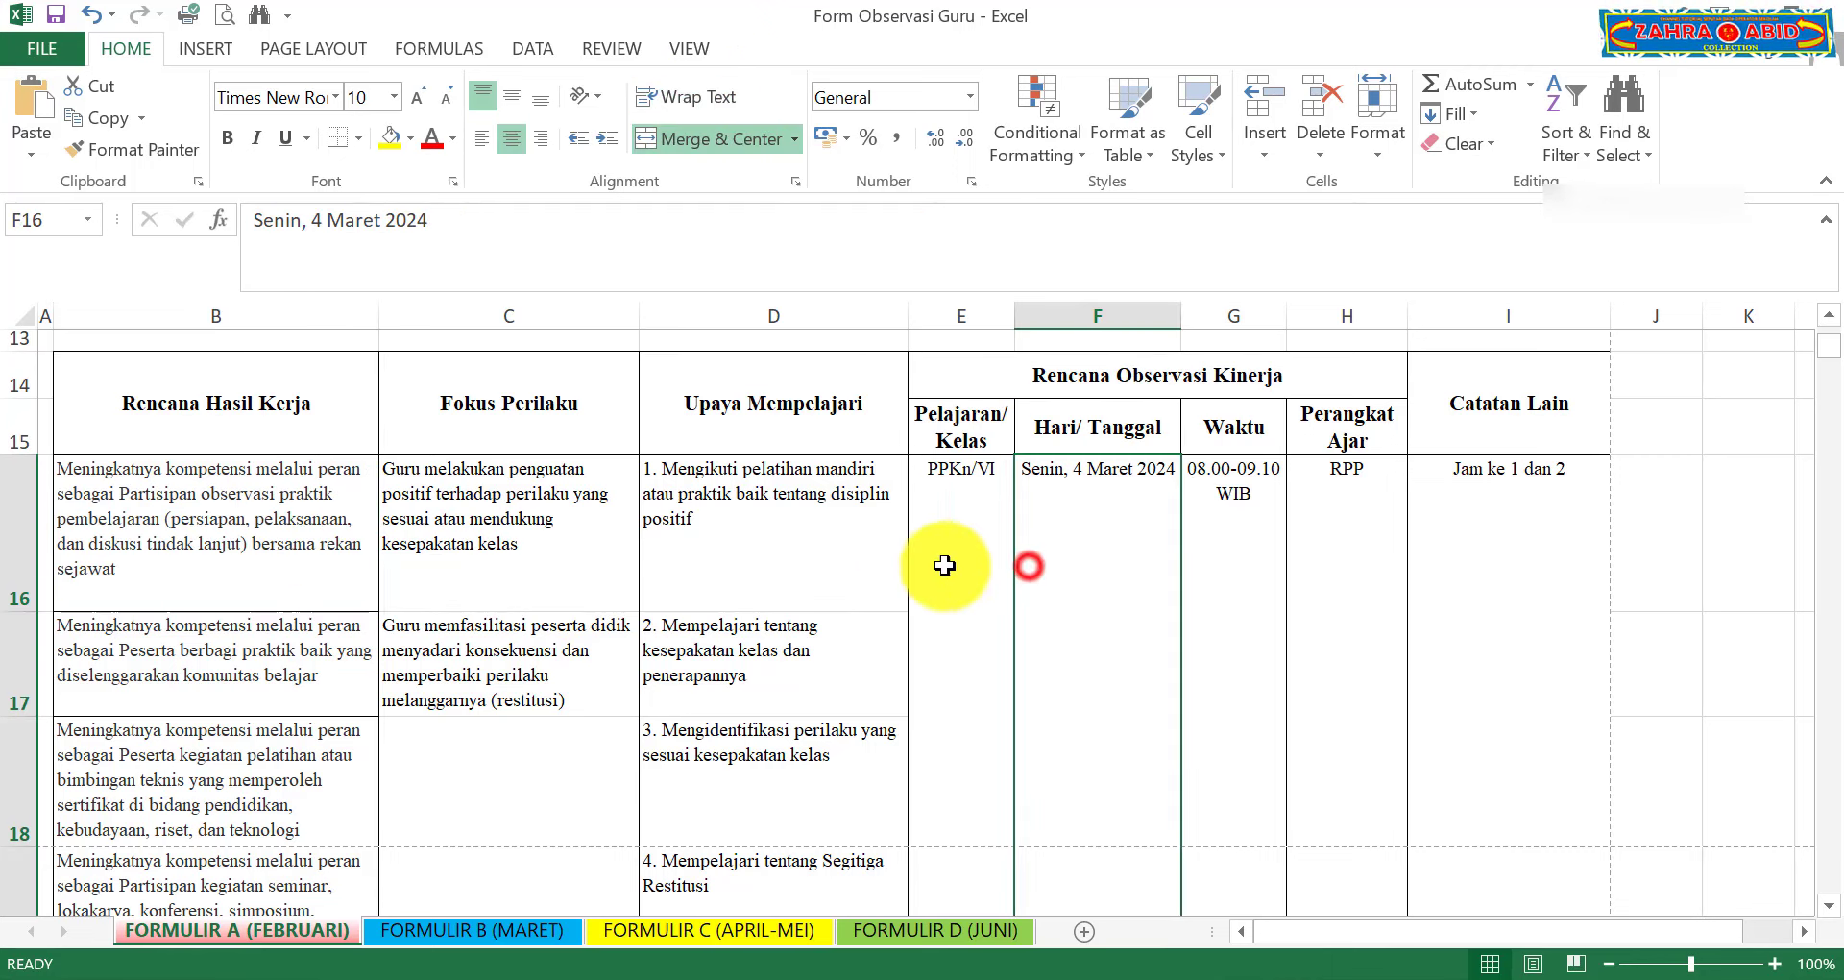
pyautogui.click(308, 519)
pyautogui.click(445, 639)
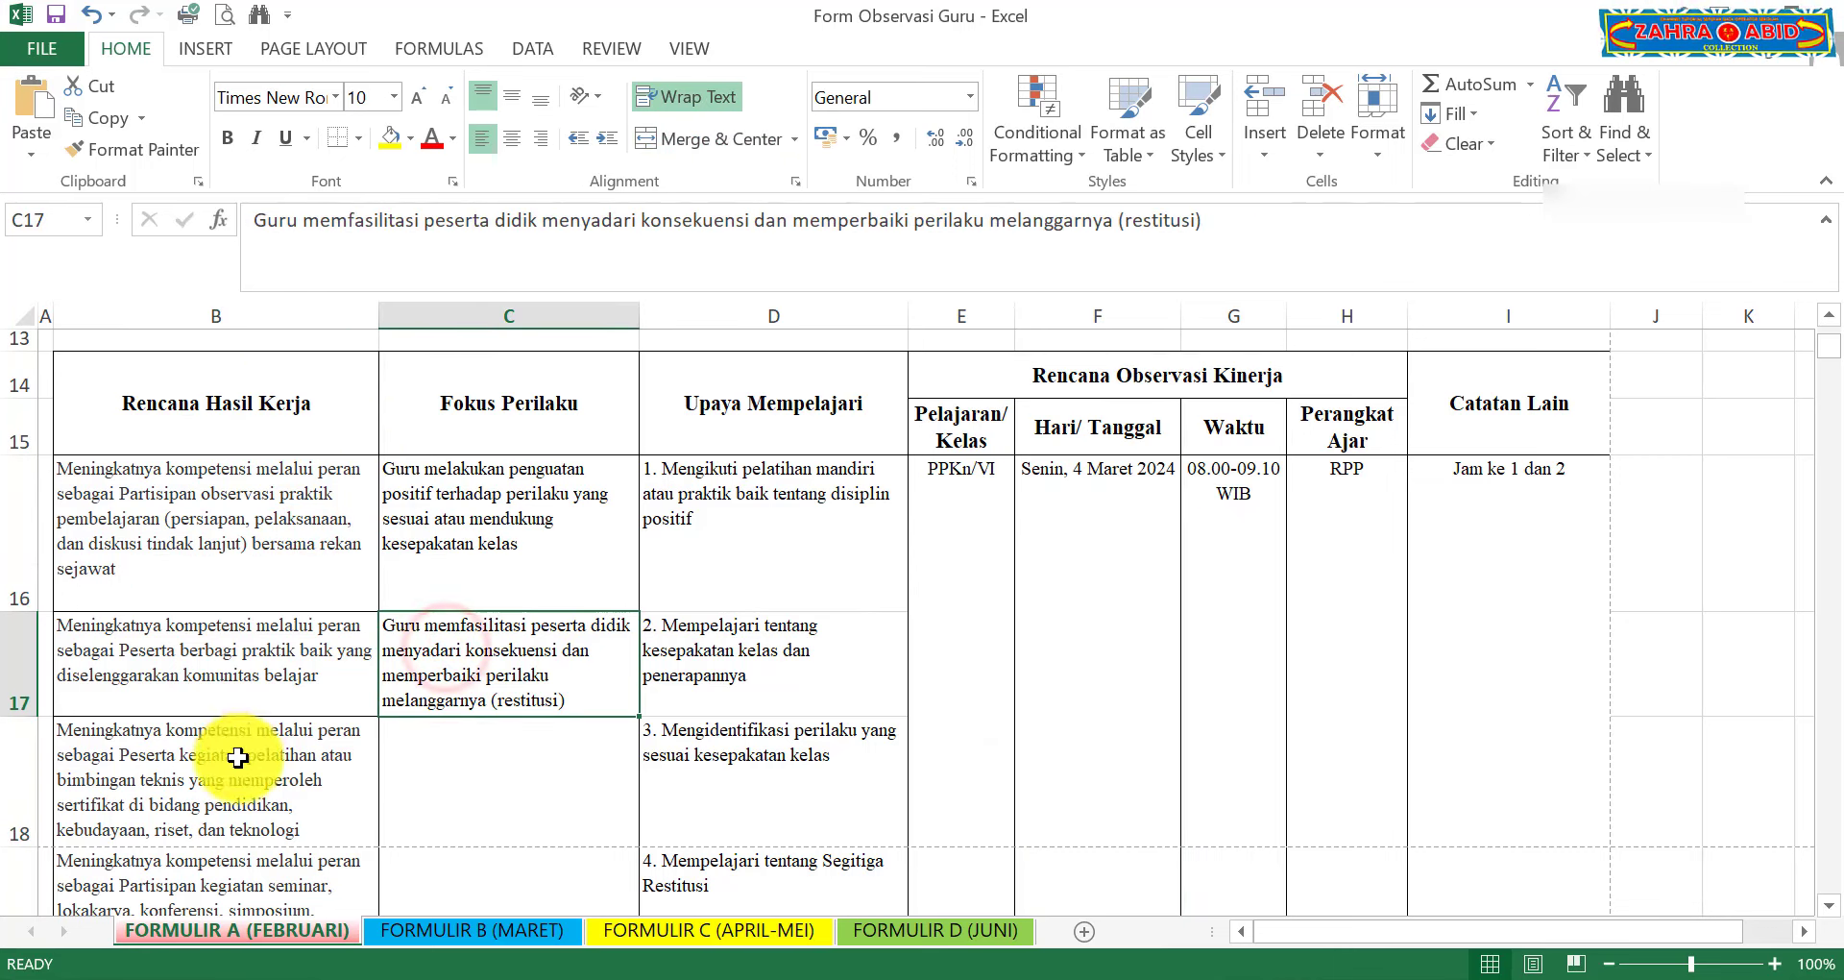
# Step: Compare the Rencana Hasil Kerja list in the browser with the Excel form, ending on the first Fokus Perilaku entry
pyautogui.click(859, 977)
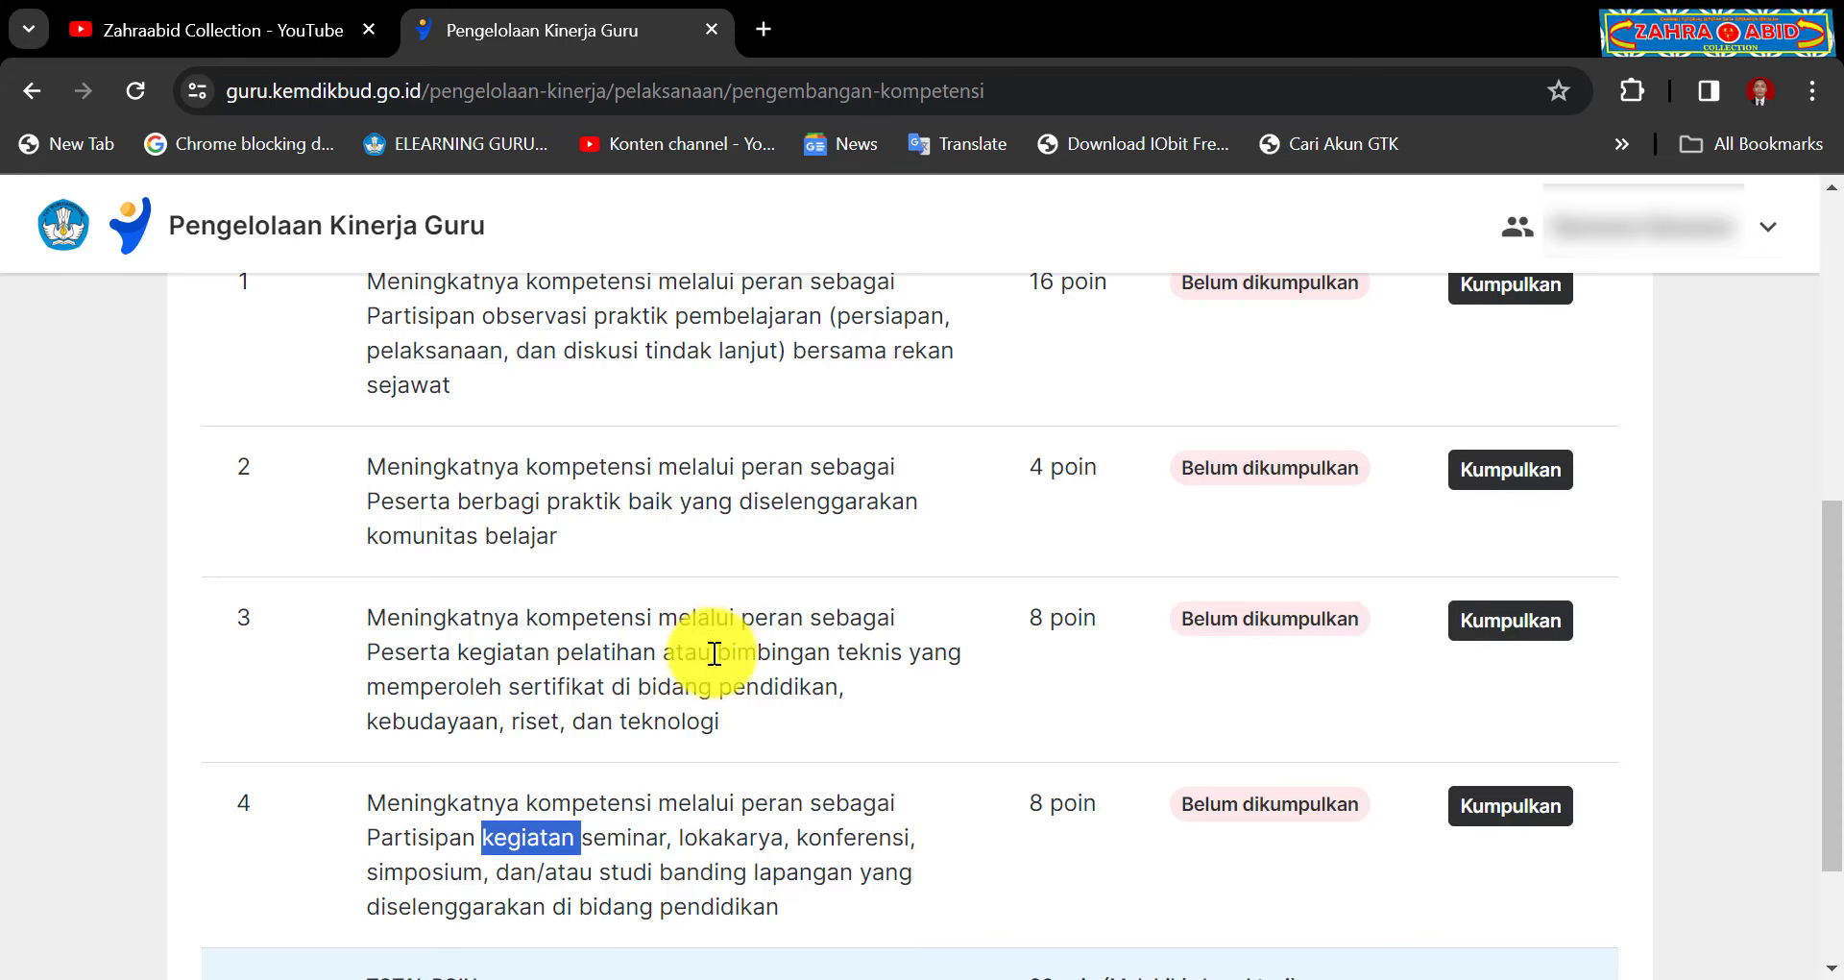
pyautogui.click(970, 975)
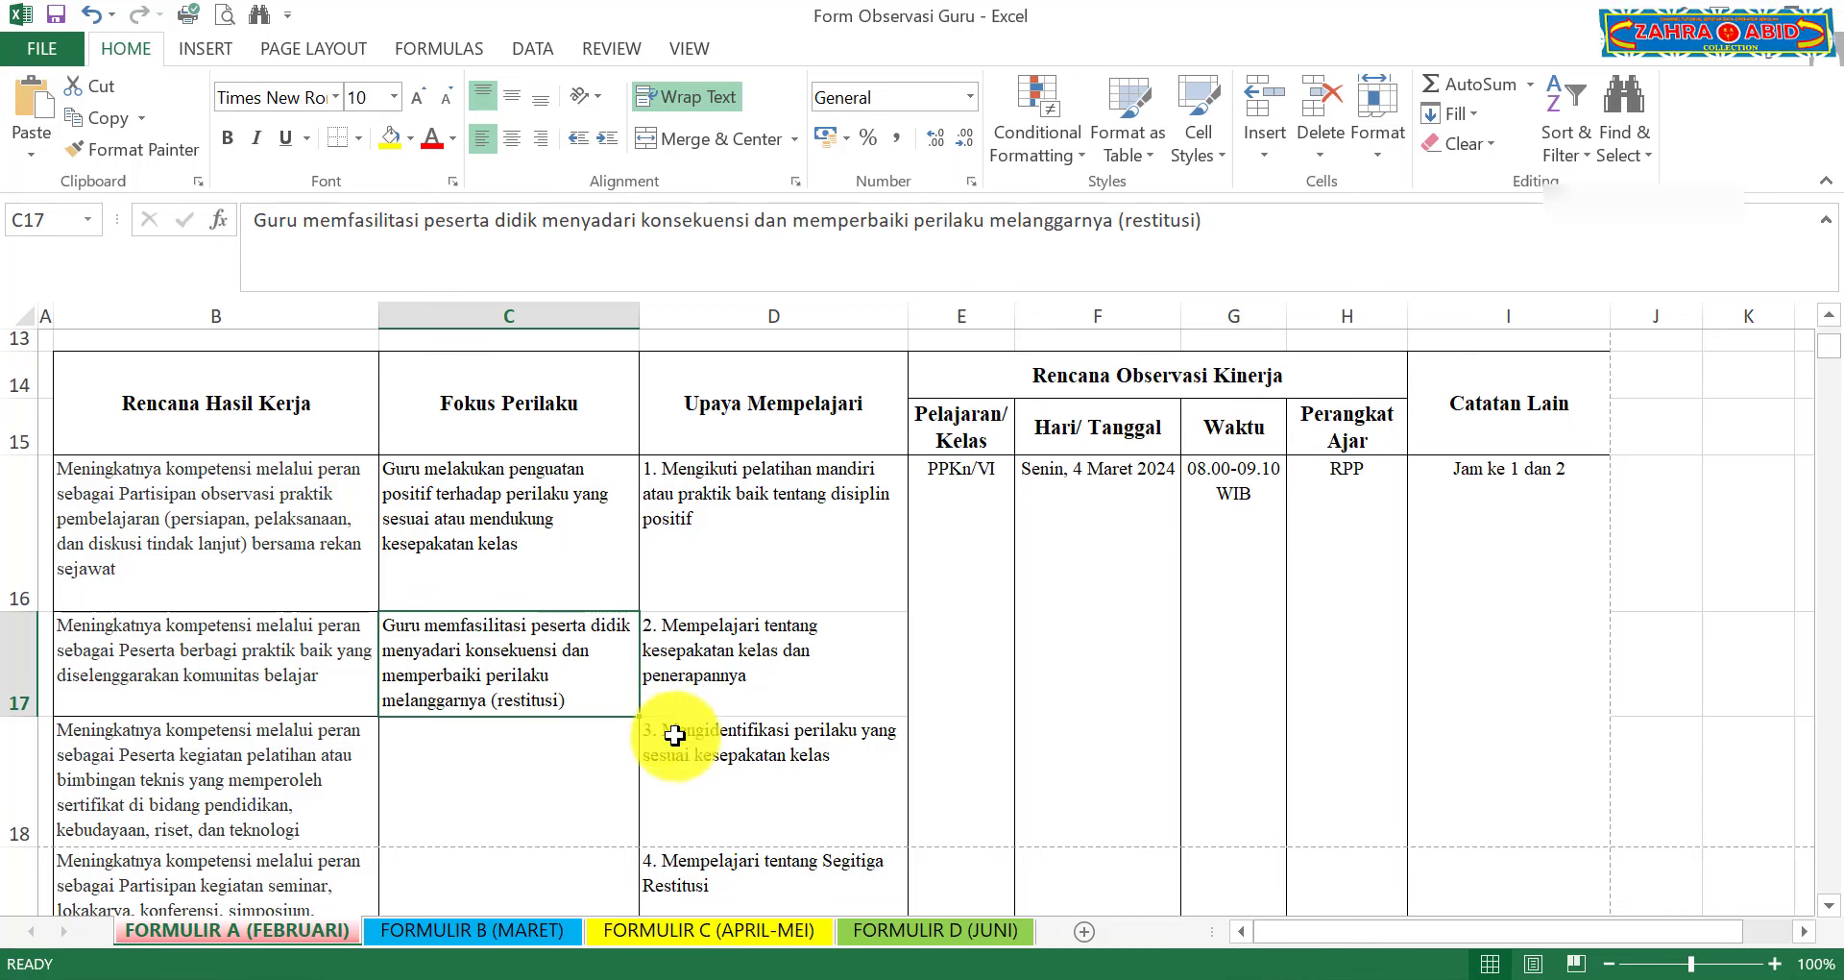
pyautogui.click(555, 475)
# Step: Switch to the browser and go back from Pengembangan Kompetensi to the Pelaksanaan Kinerja overview
pyautogui.click(832, 972)
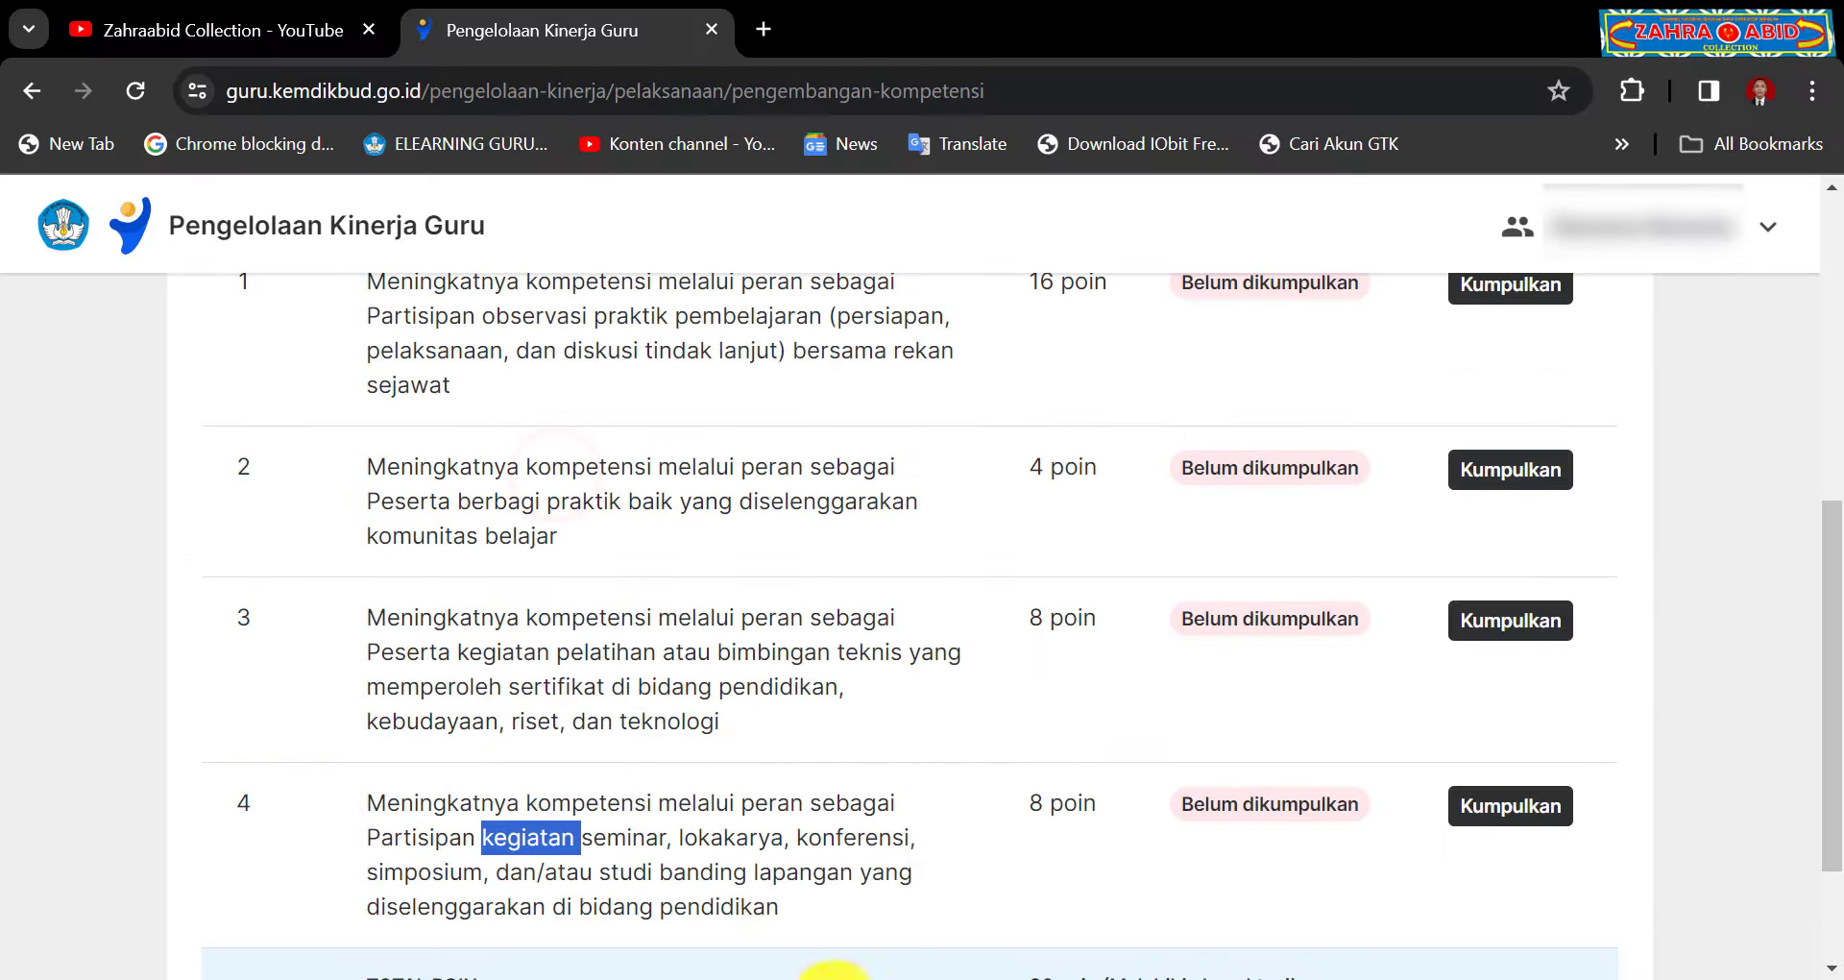
pyautogui.scroll(7, 910, 717)
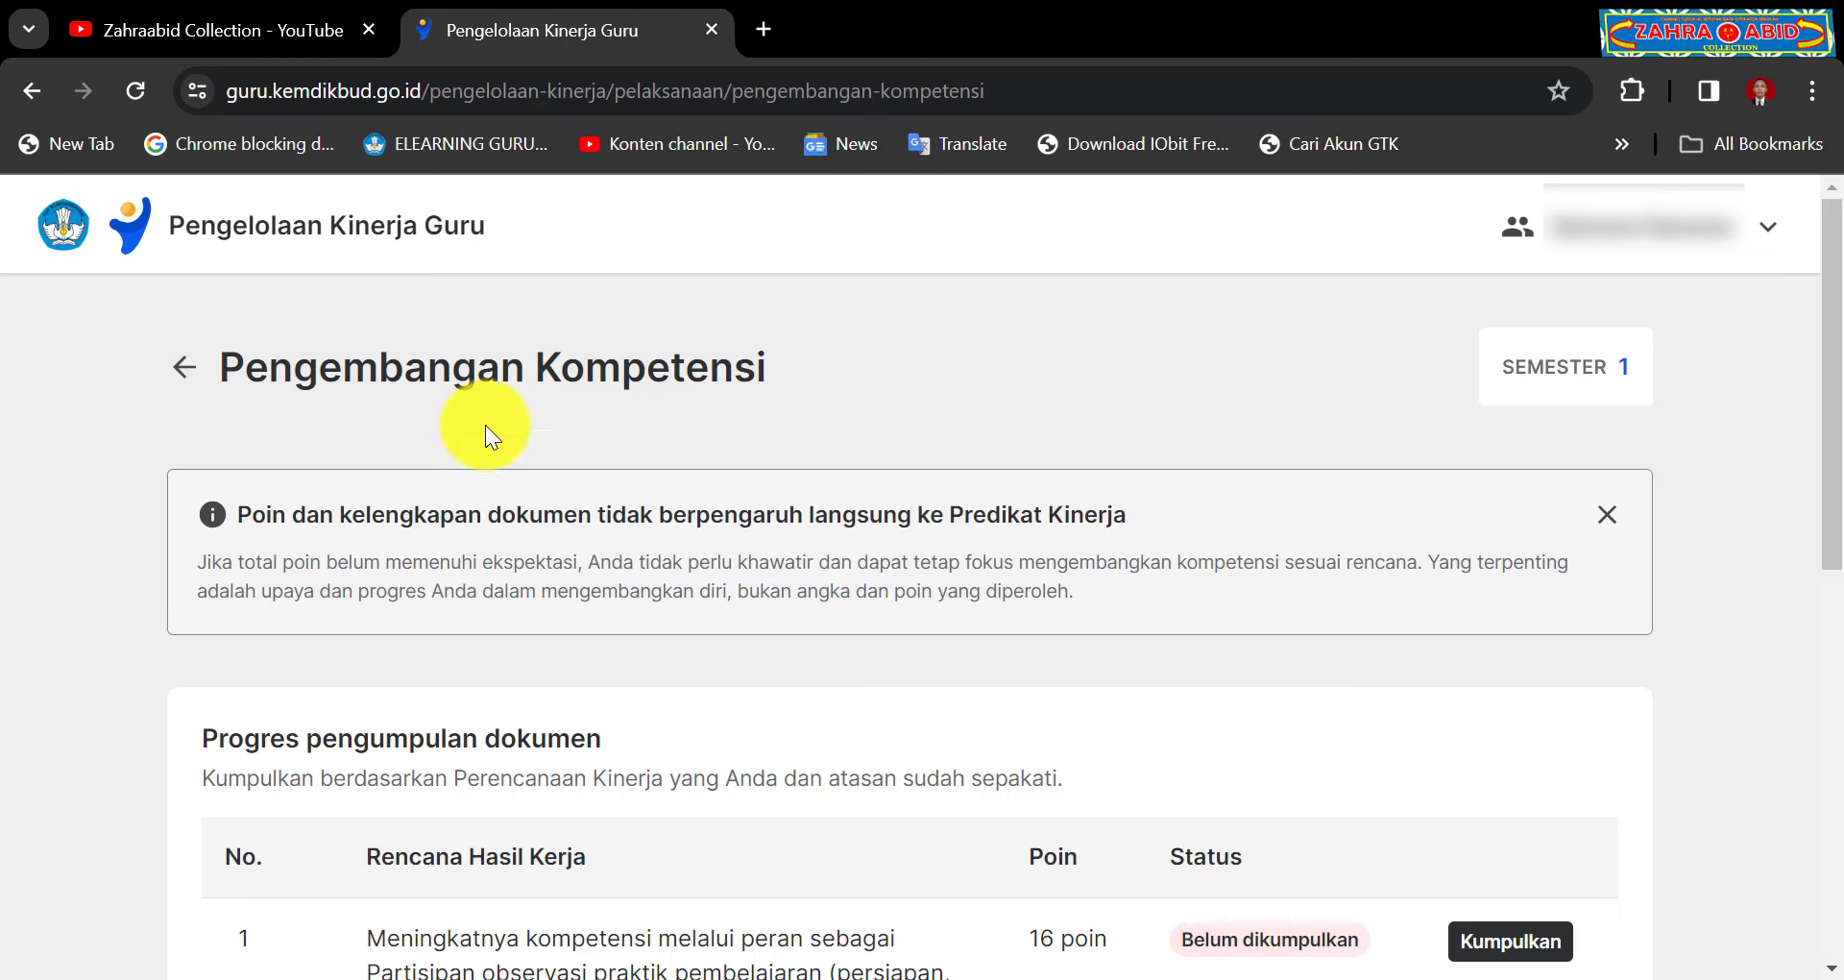
pyautogui.click(205, 363)
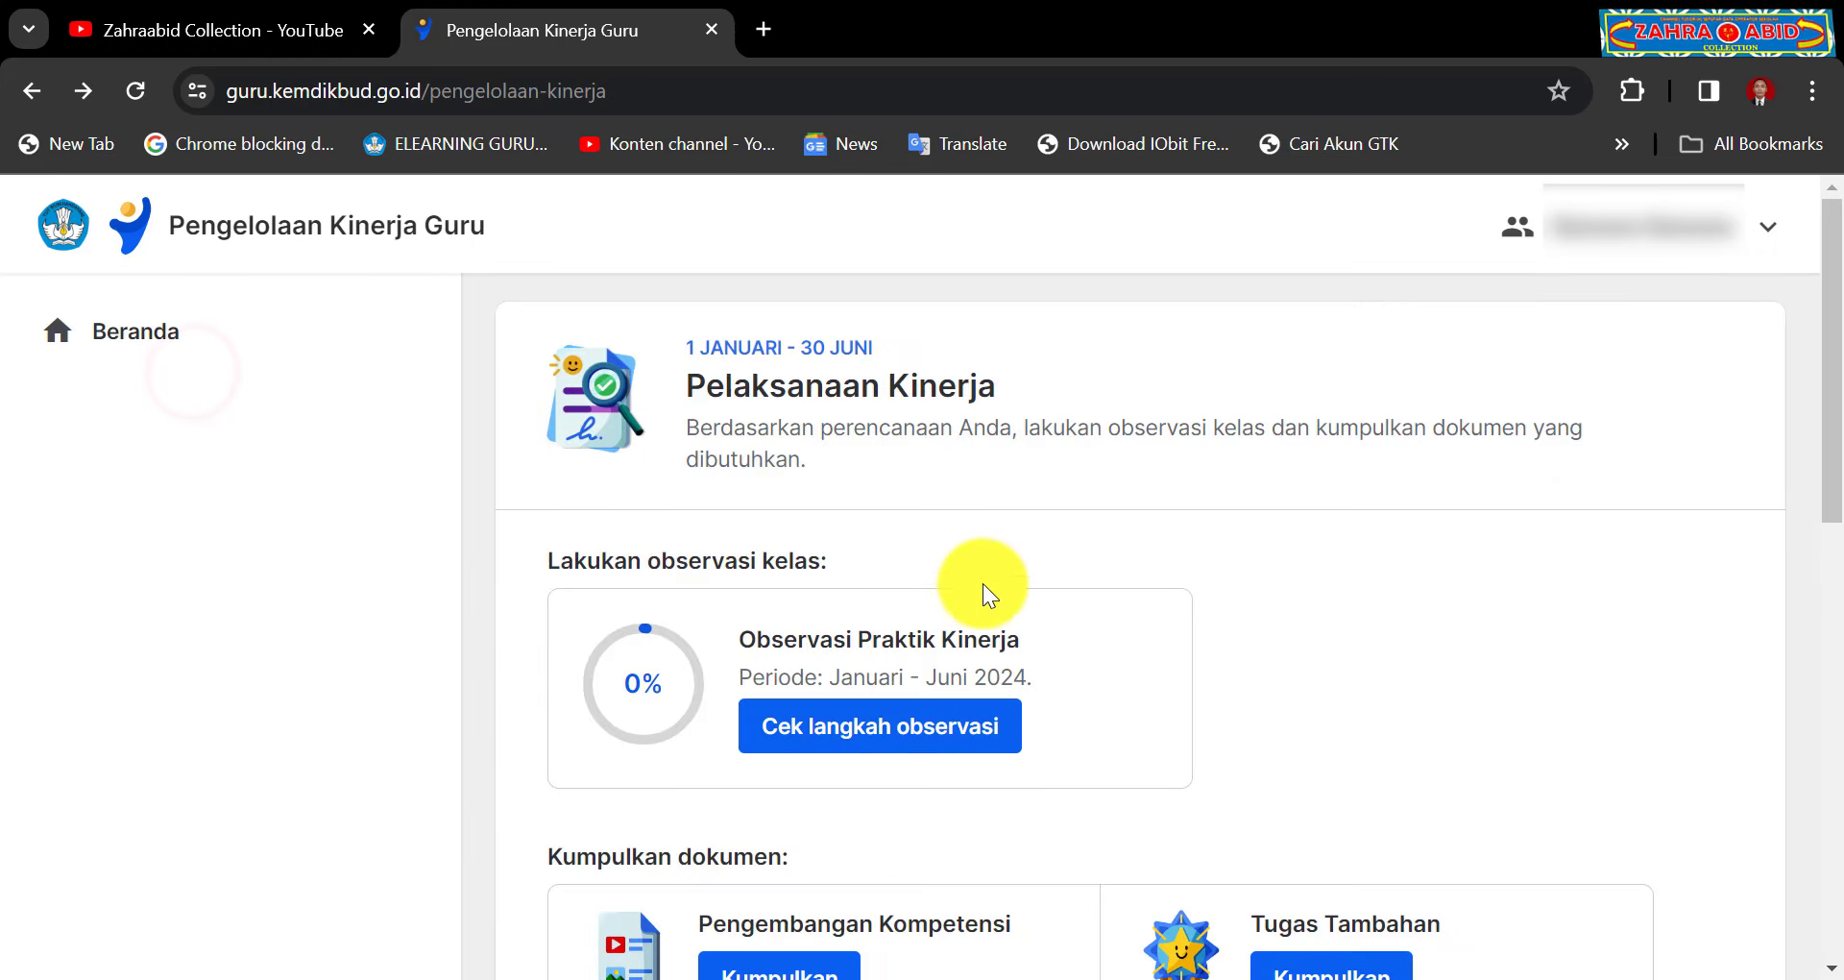
pyautogui.scroll(-3, 1085, 595)
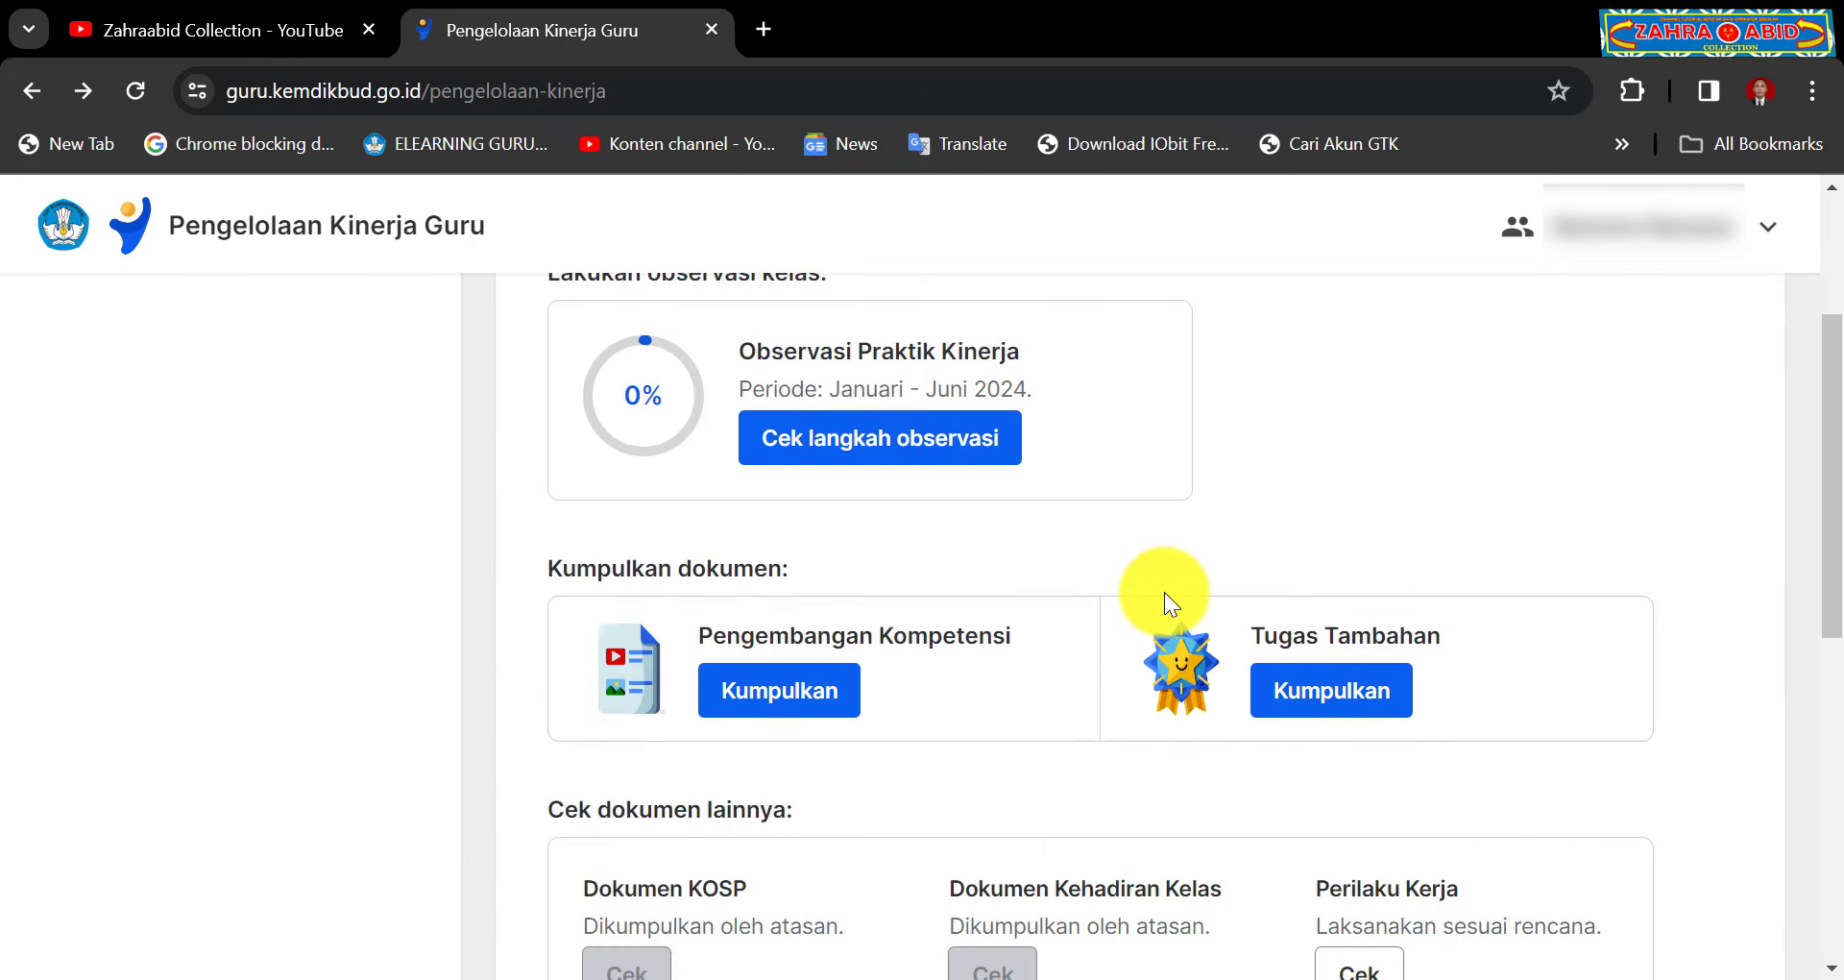
pyautogui.scroll(2, 1164, 592)
pyautogui.scroll(2, 1164, 594)
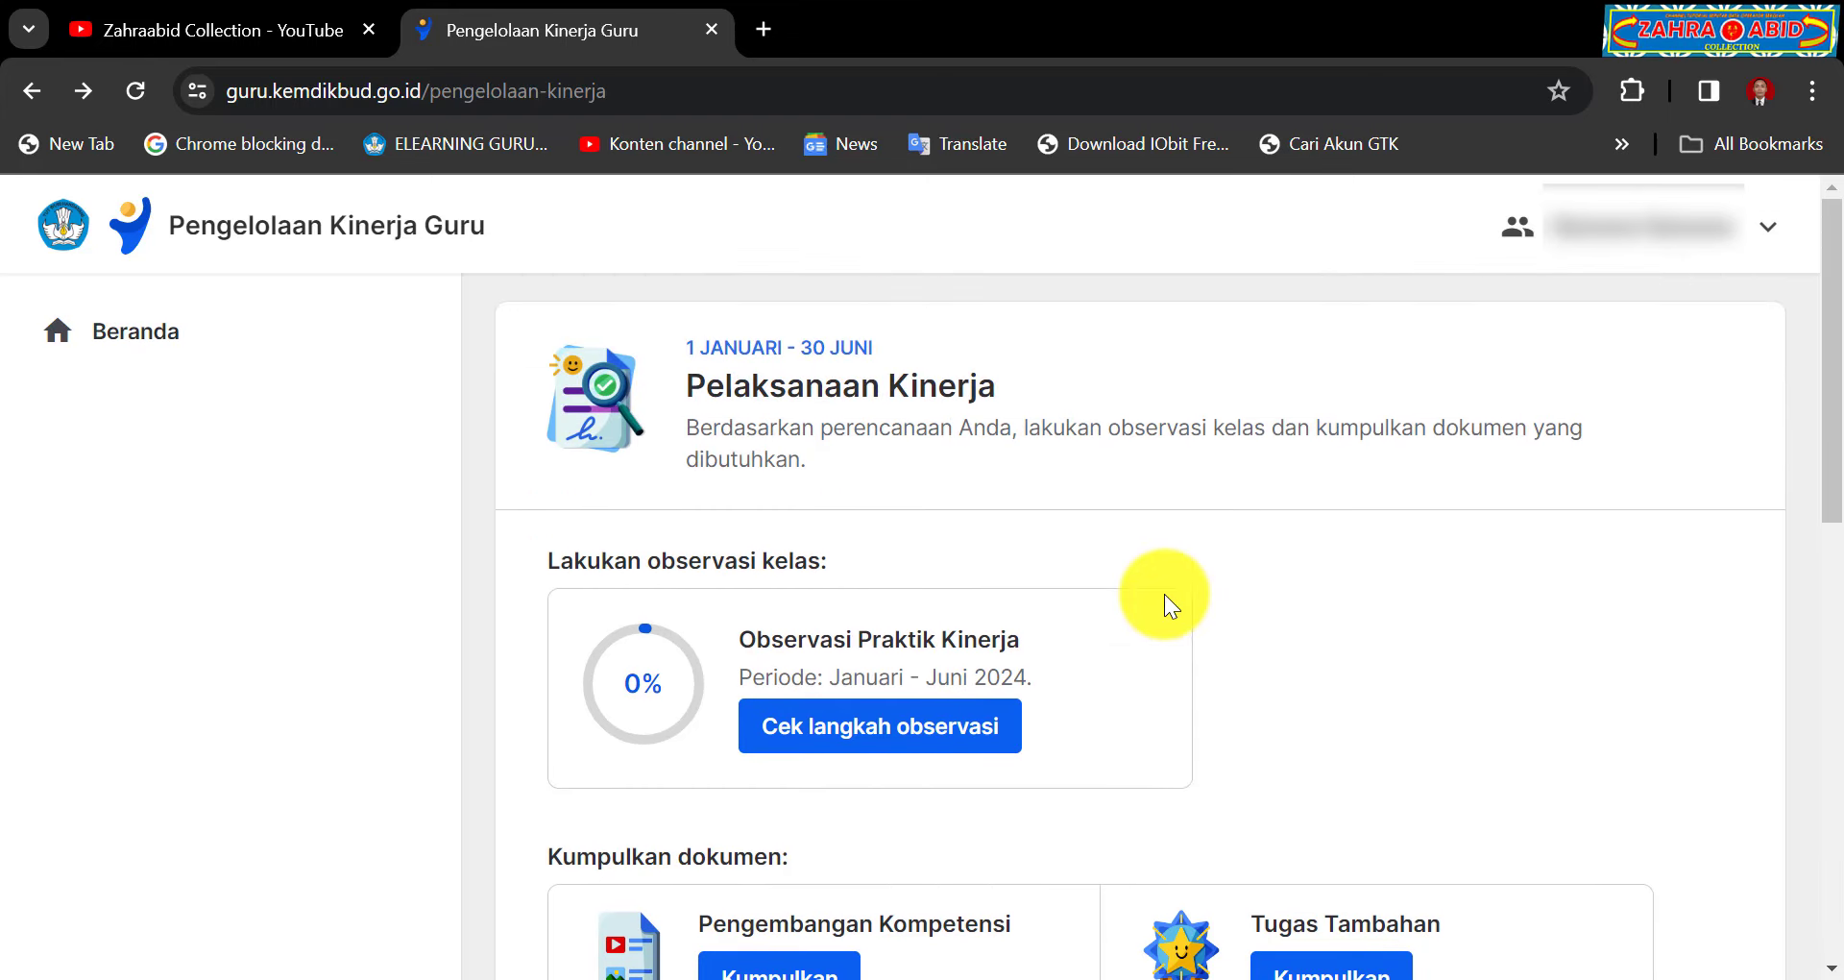
# Step: Open the Observasi Praktik Kinerja steps and continue into Dokumen Persiapan, down to its Target Perilaku choices
pyautogui.click(834, 741)
pyautogui.scroll(-2, 1201, 624)
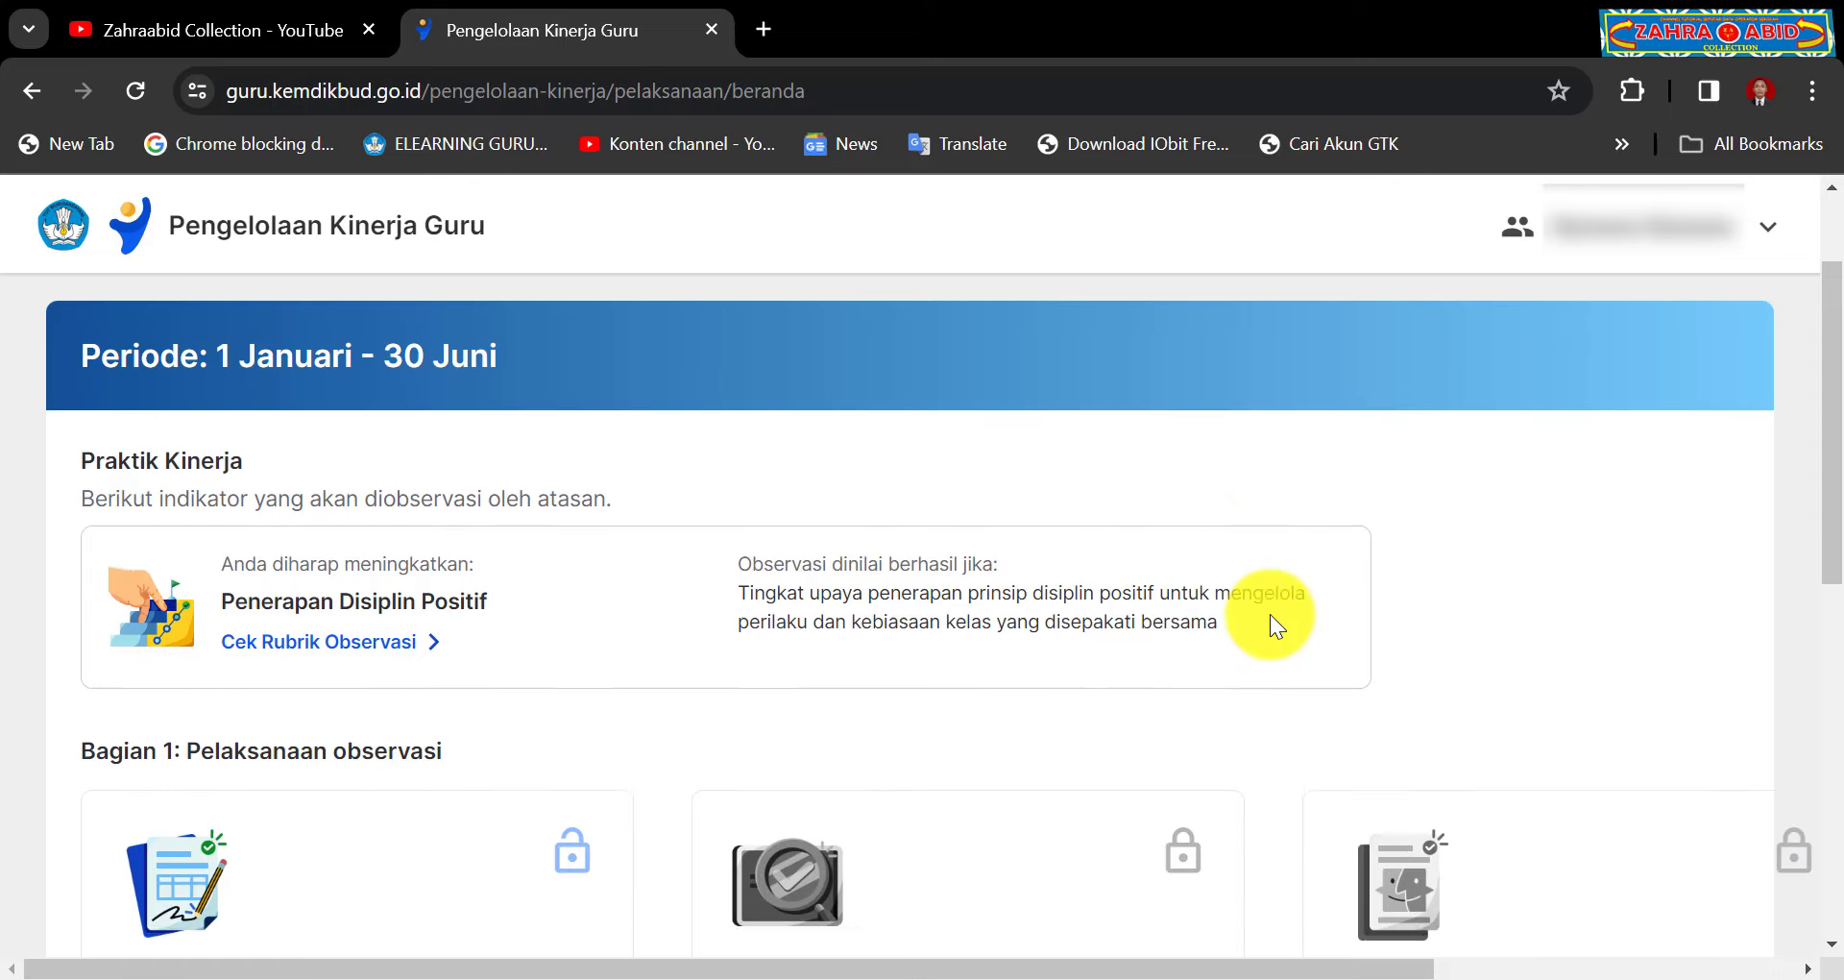
pyautogui.scroll(-3, 1270, 619)
pyautogui.scroll(-2, 1264, 626)
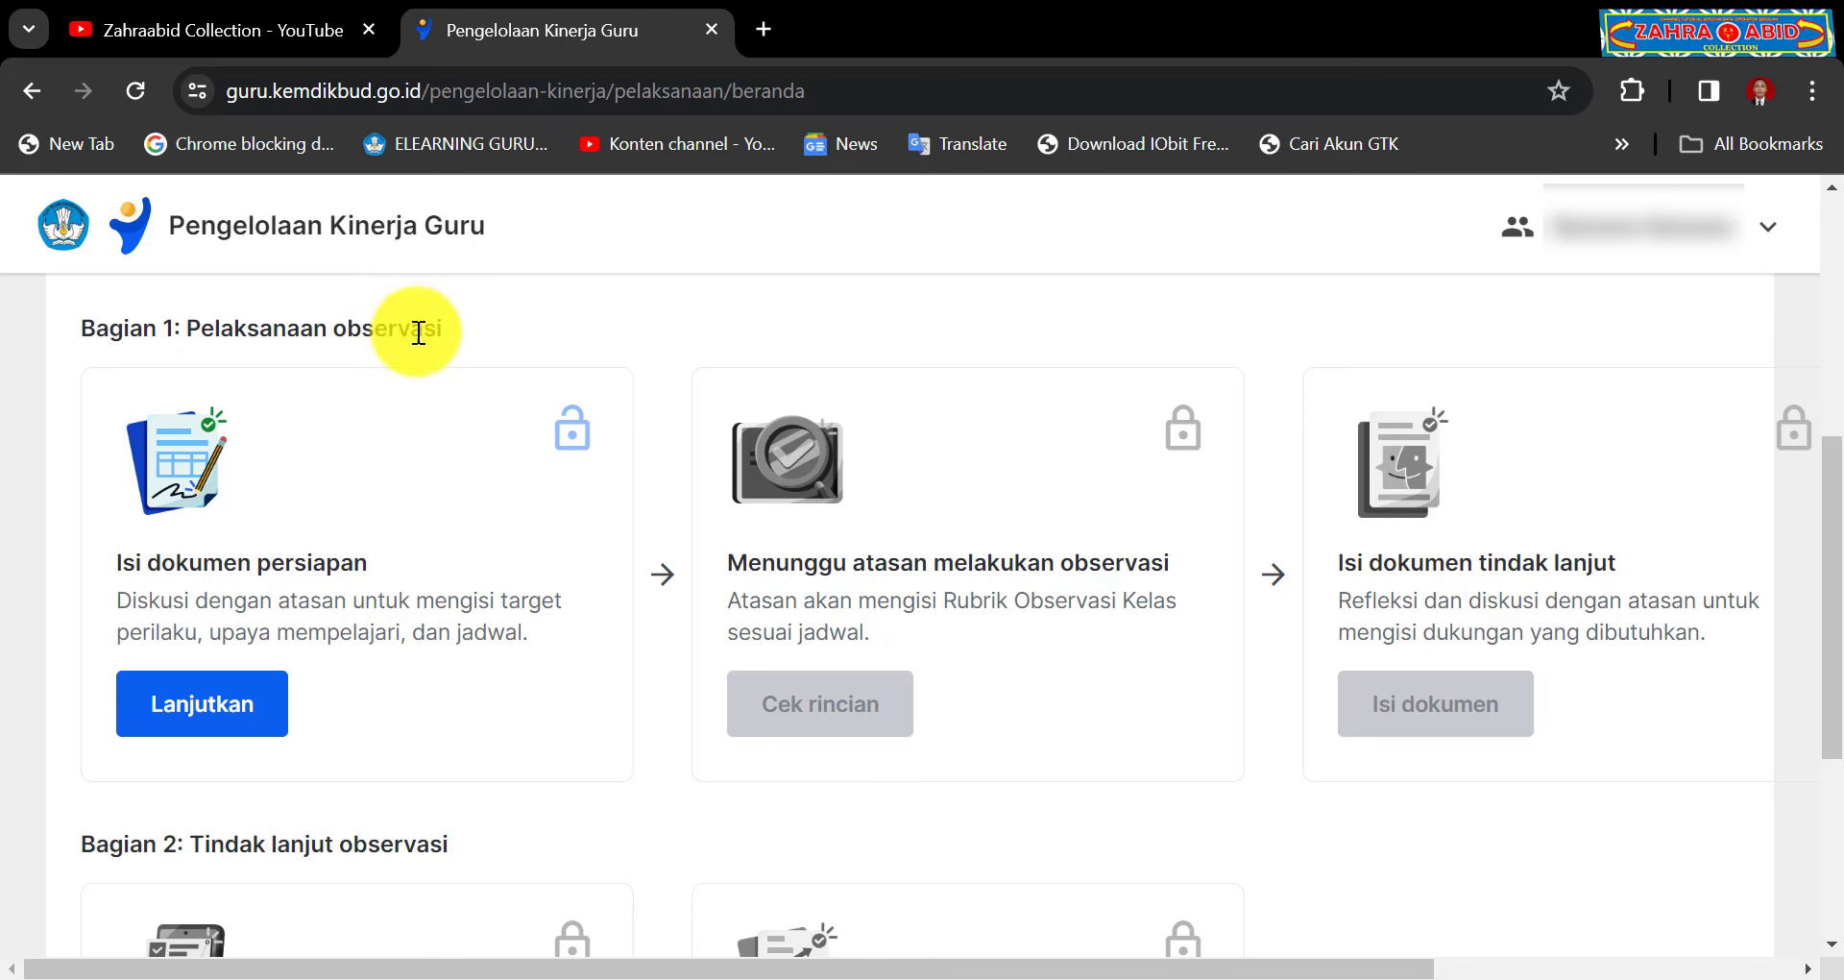
pyautogui.click(252, 704)
pyautogui.scroll(-1, 1009, 663)
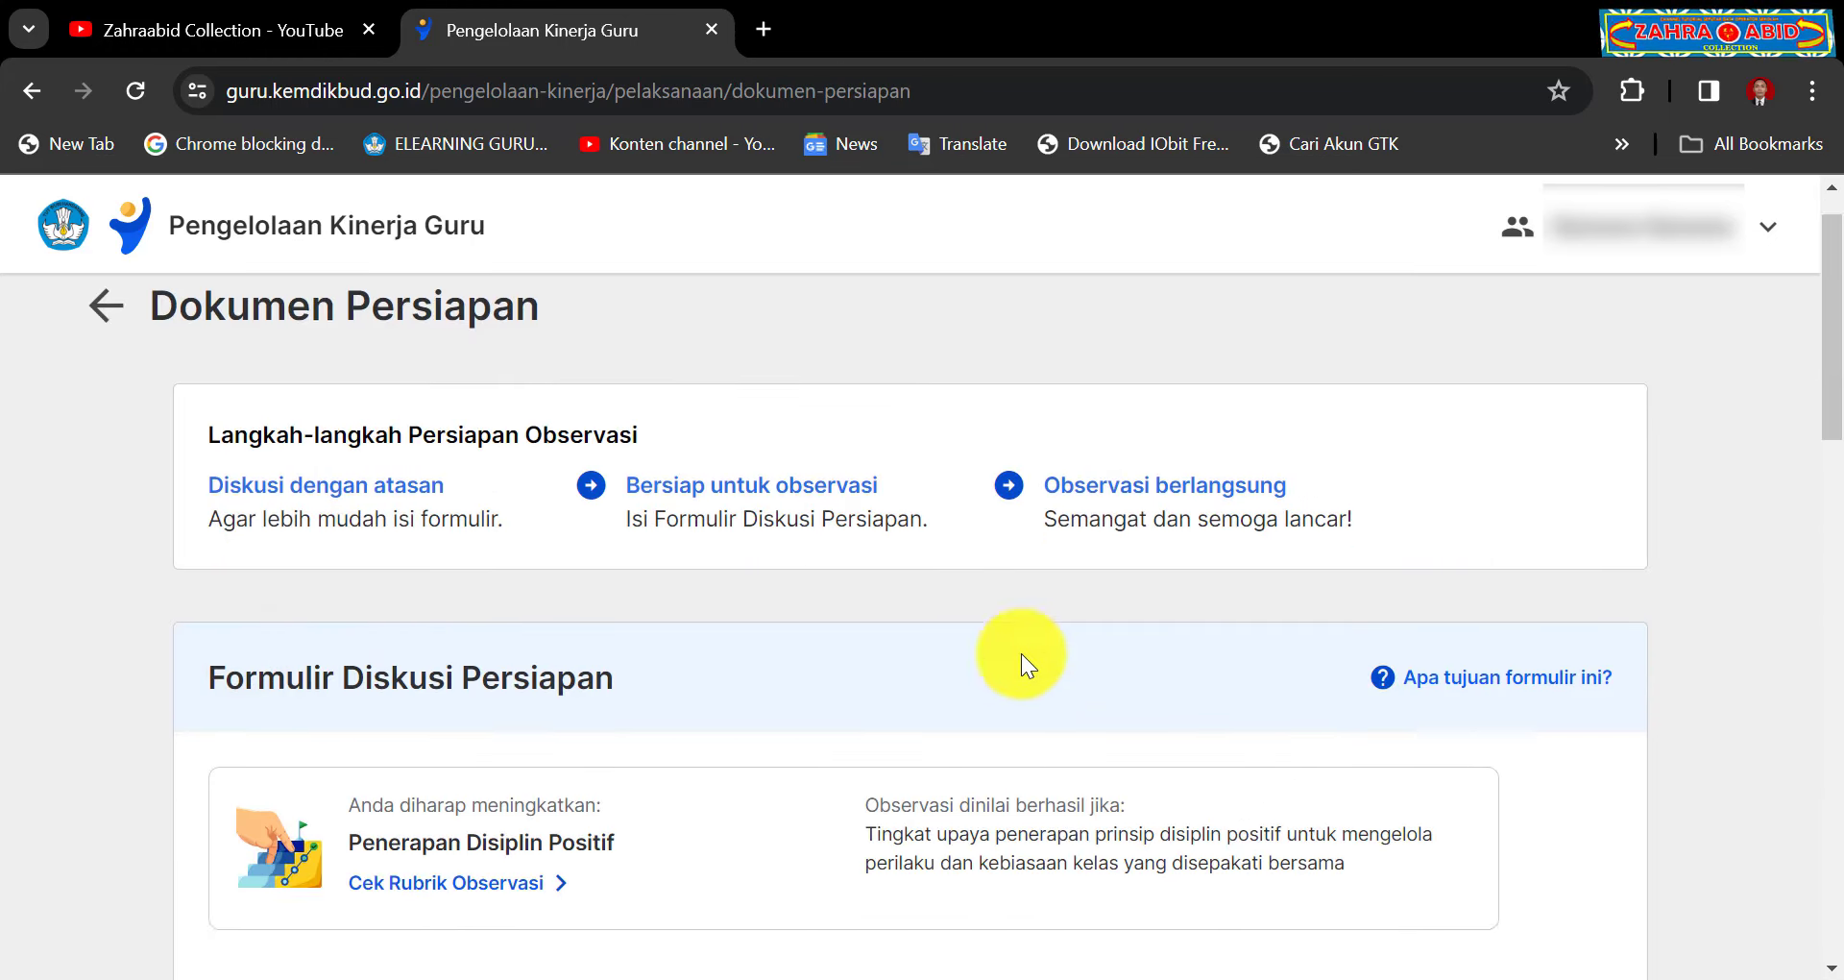
pyautogui.scroll(-5, 1022, 654)
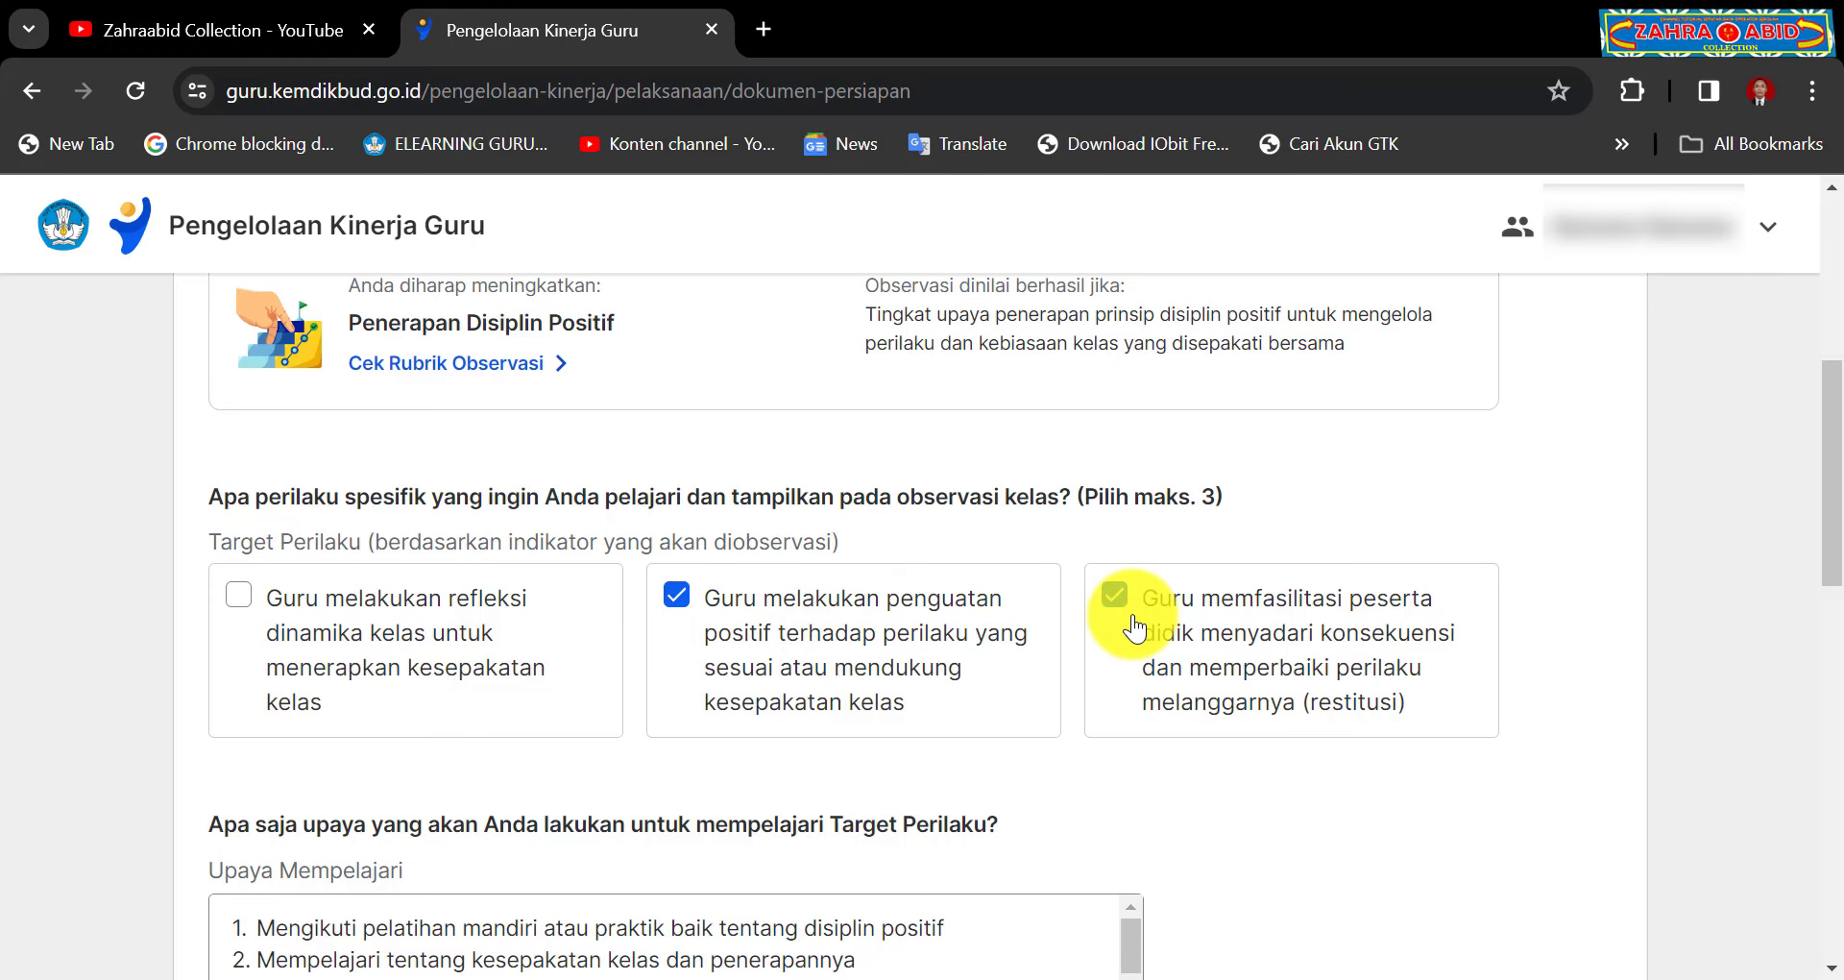
# Step: Compare the Fokus Perilaku texts in cells C16 and C17 with the checked Target Perilaku choices in the browser
pyautogui.hotkey('alt', 'Tab')
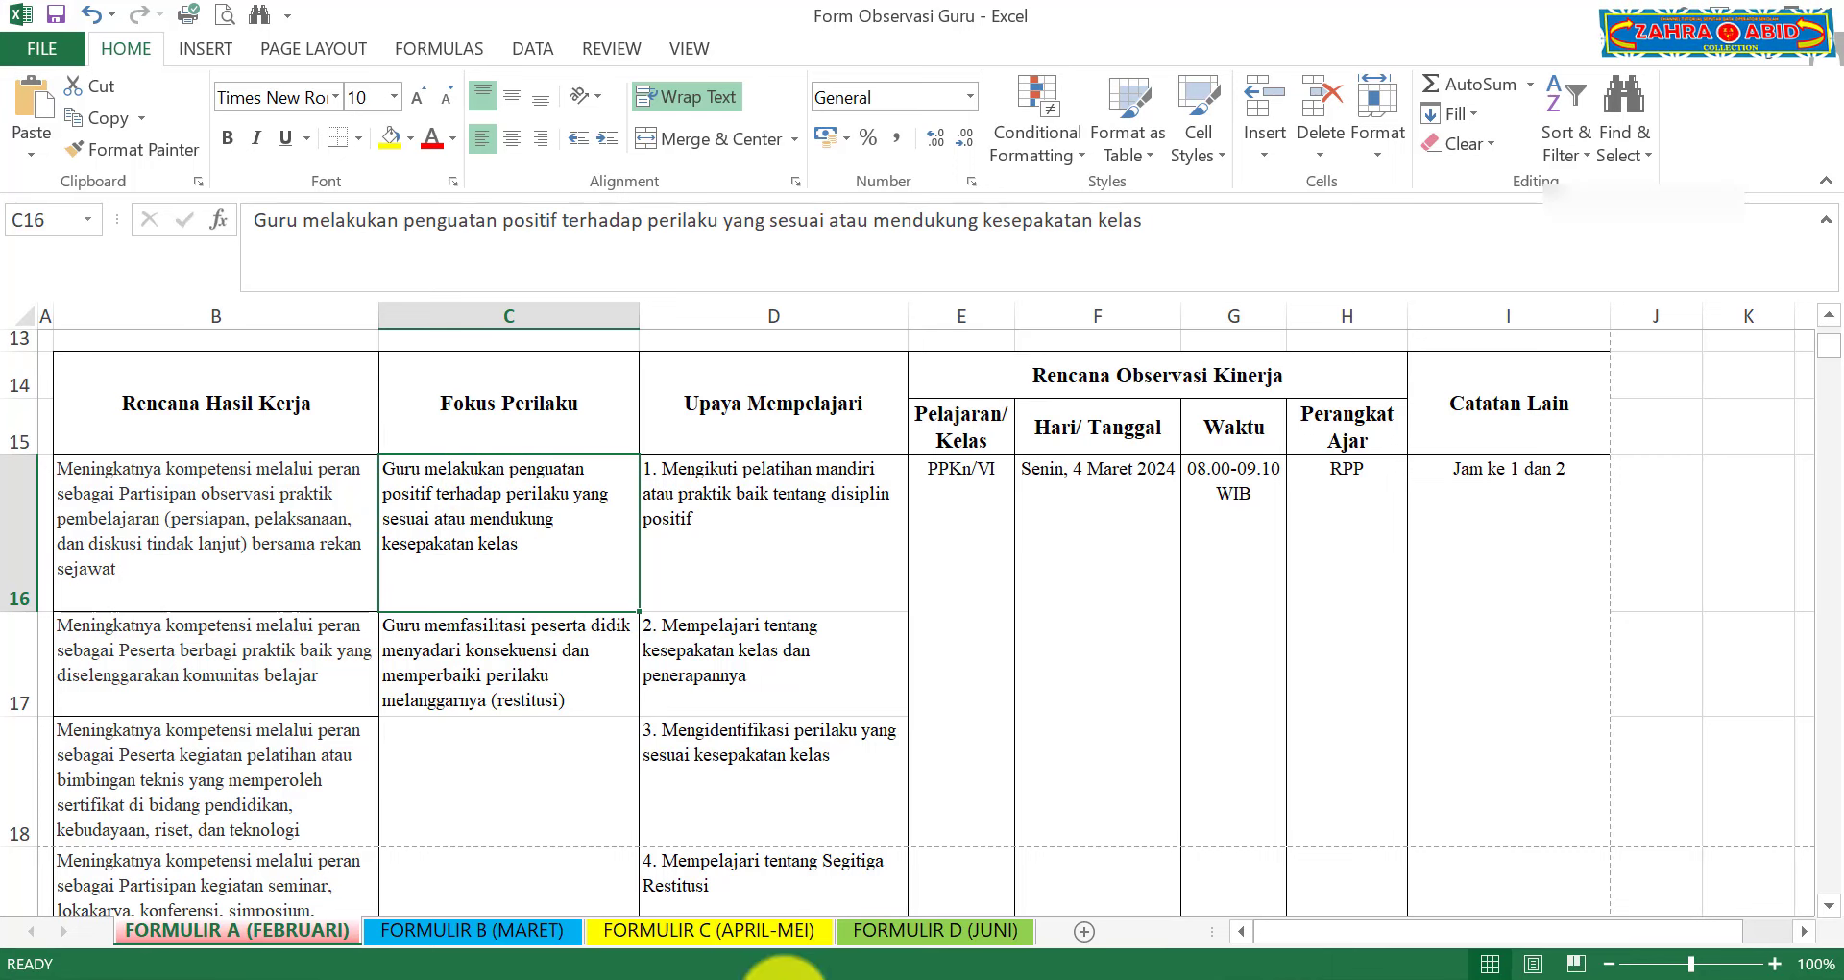
pyautogui.hotkey('alt', 'Tab')
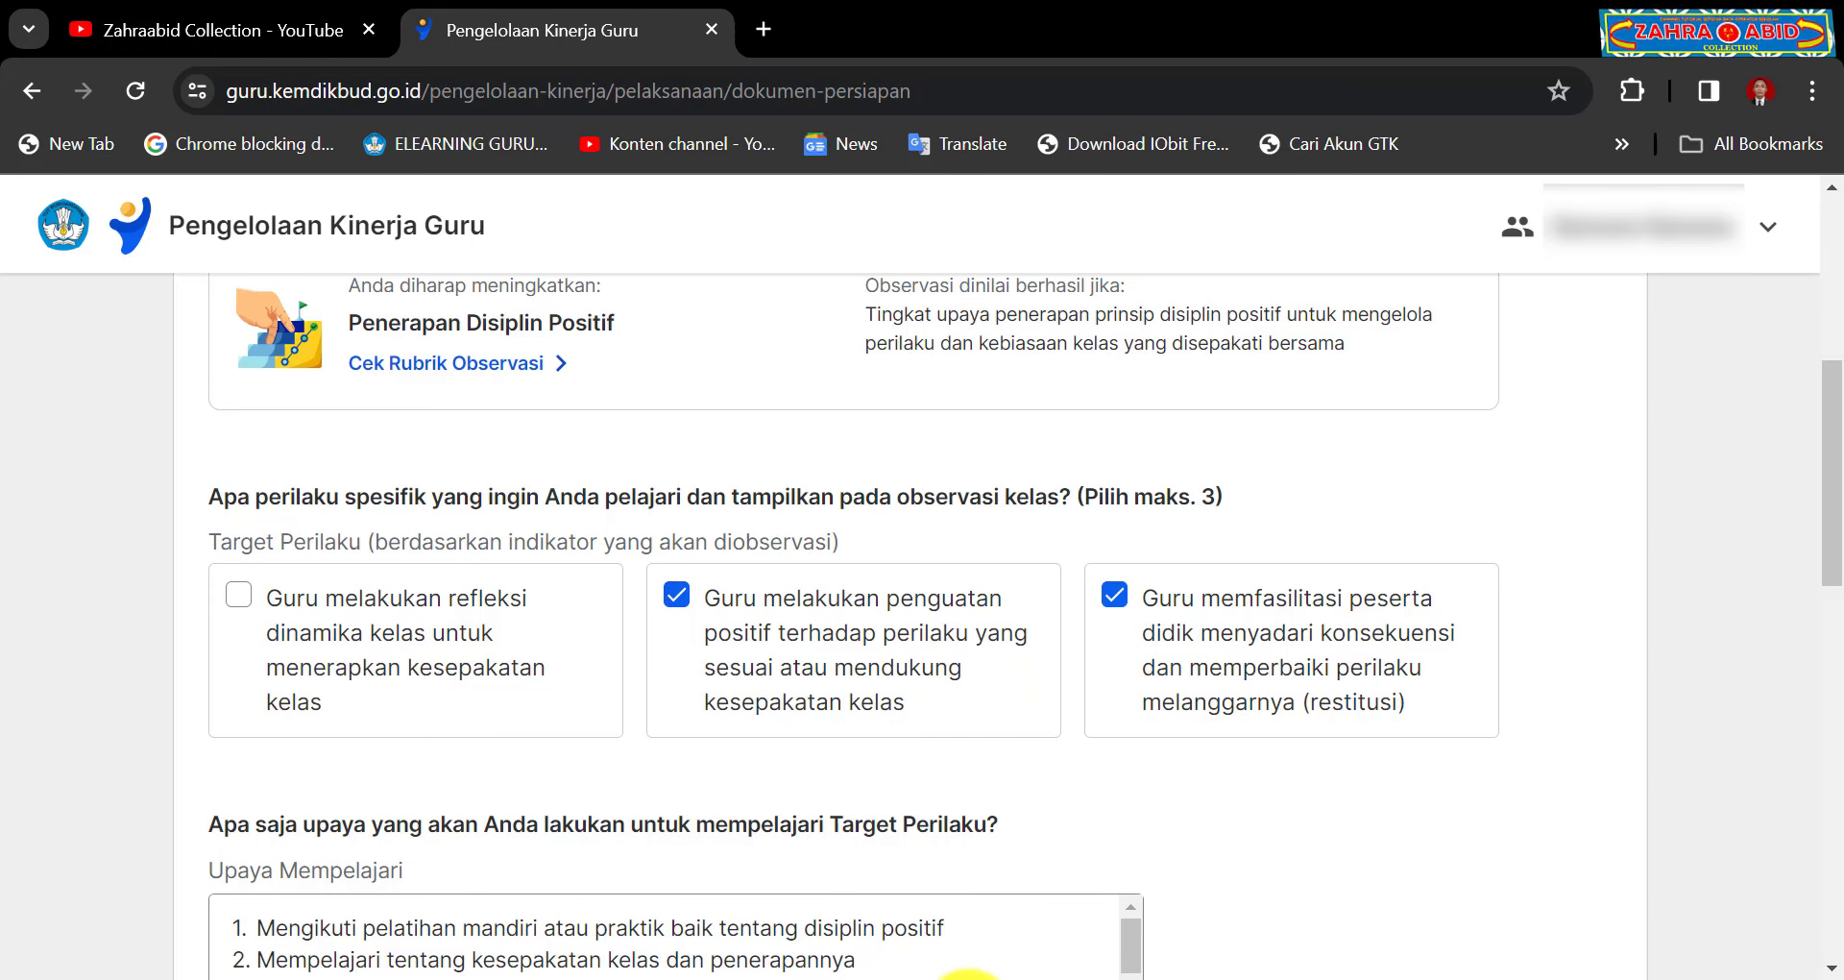
pyautogui.hotkey('alt', 'Tab')
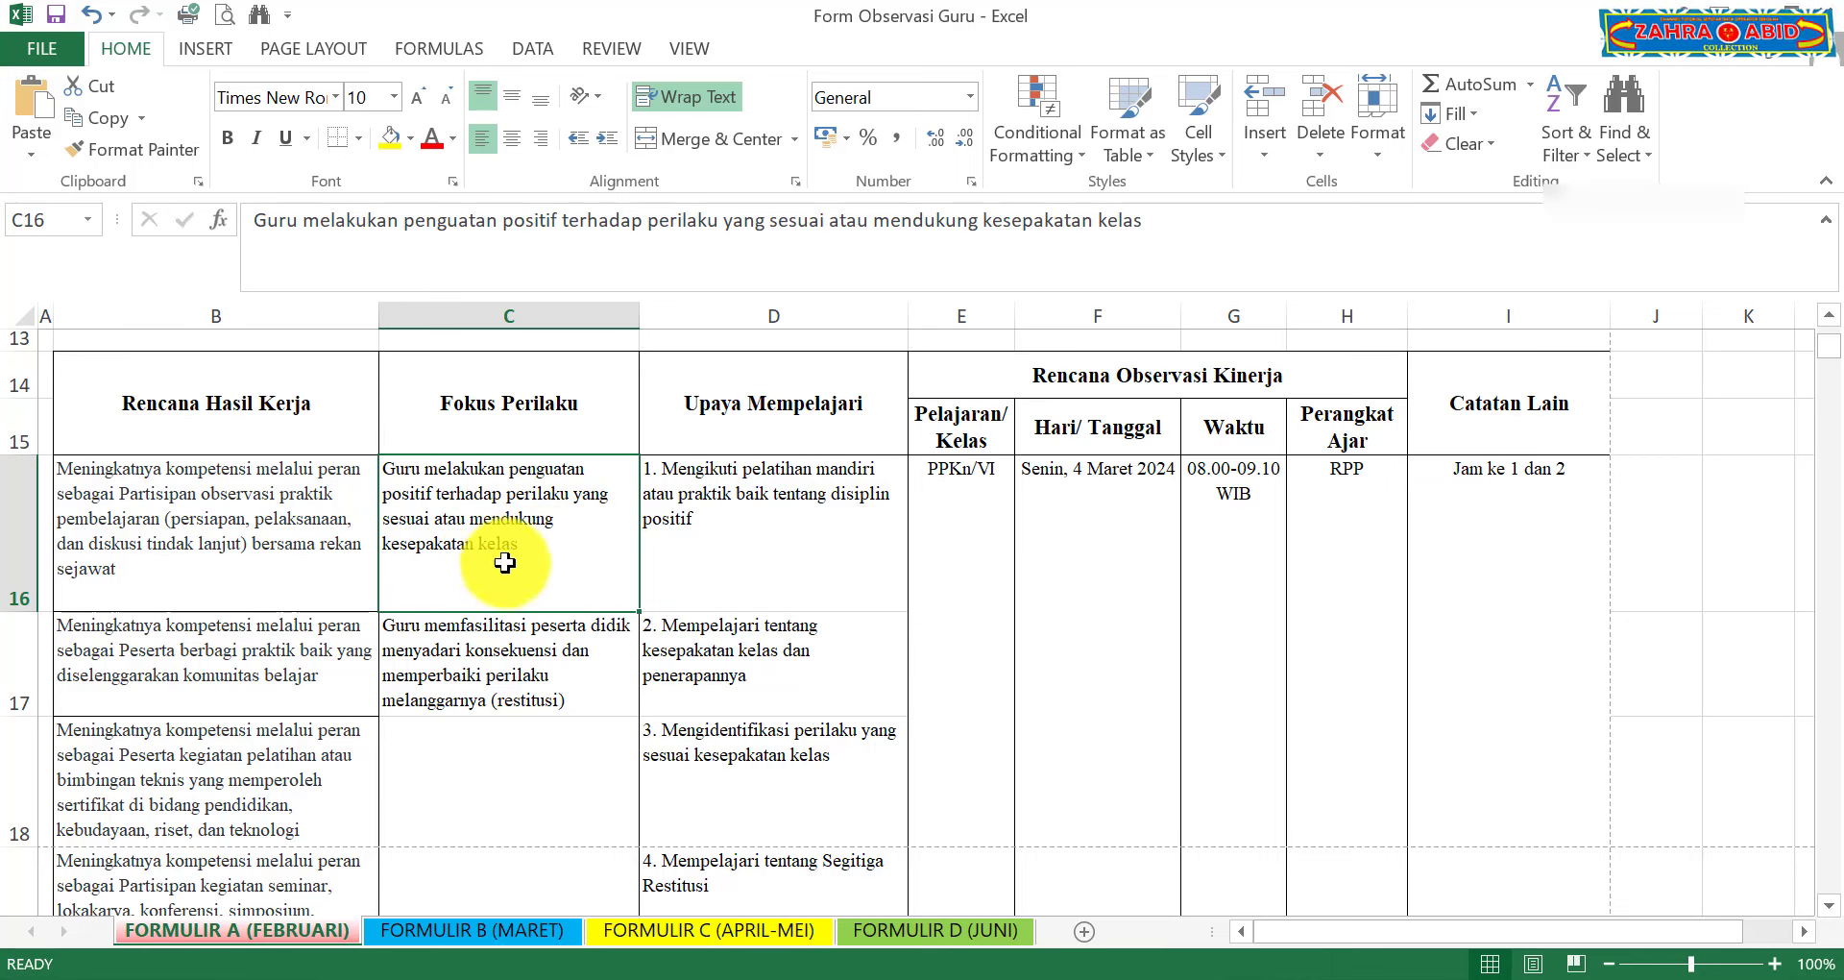
pyautogui.hotkey('alt', 'Tab')
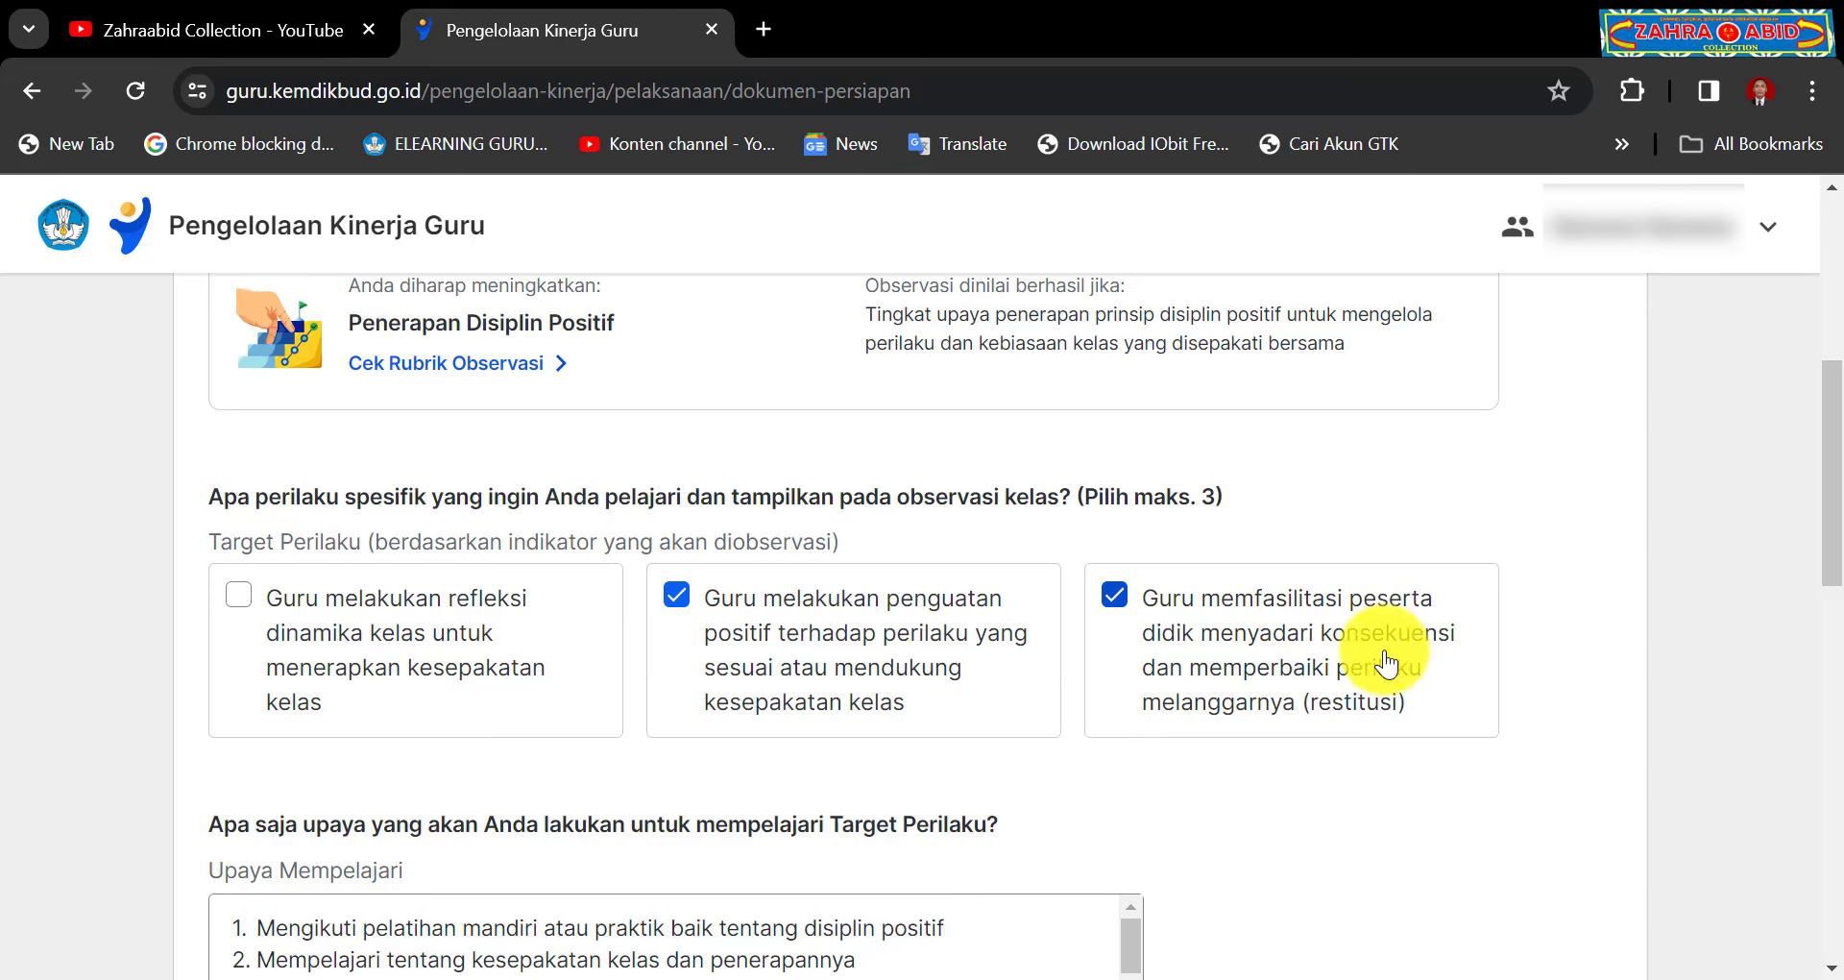
pyautogui.hotkey('alt', 'Tab')
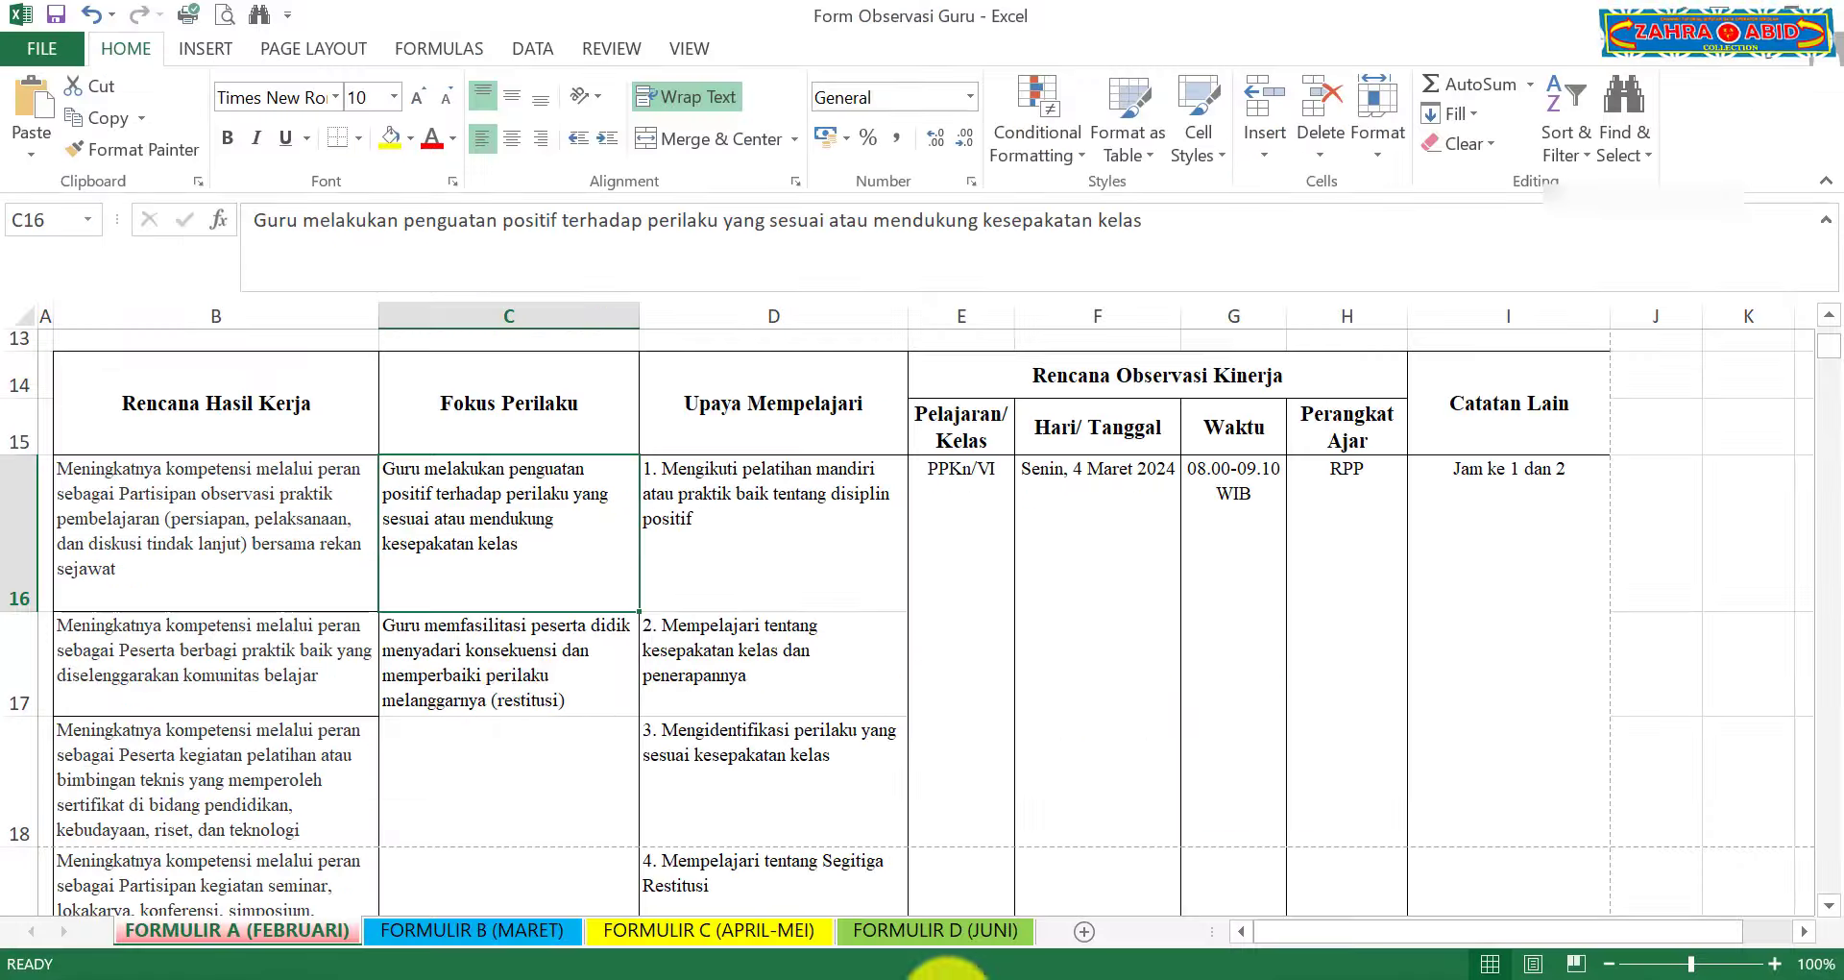
pyautogui.click(515, 688)
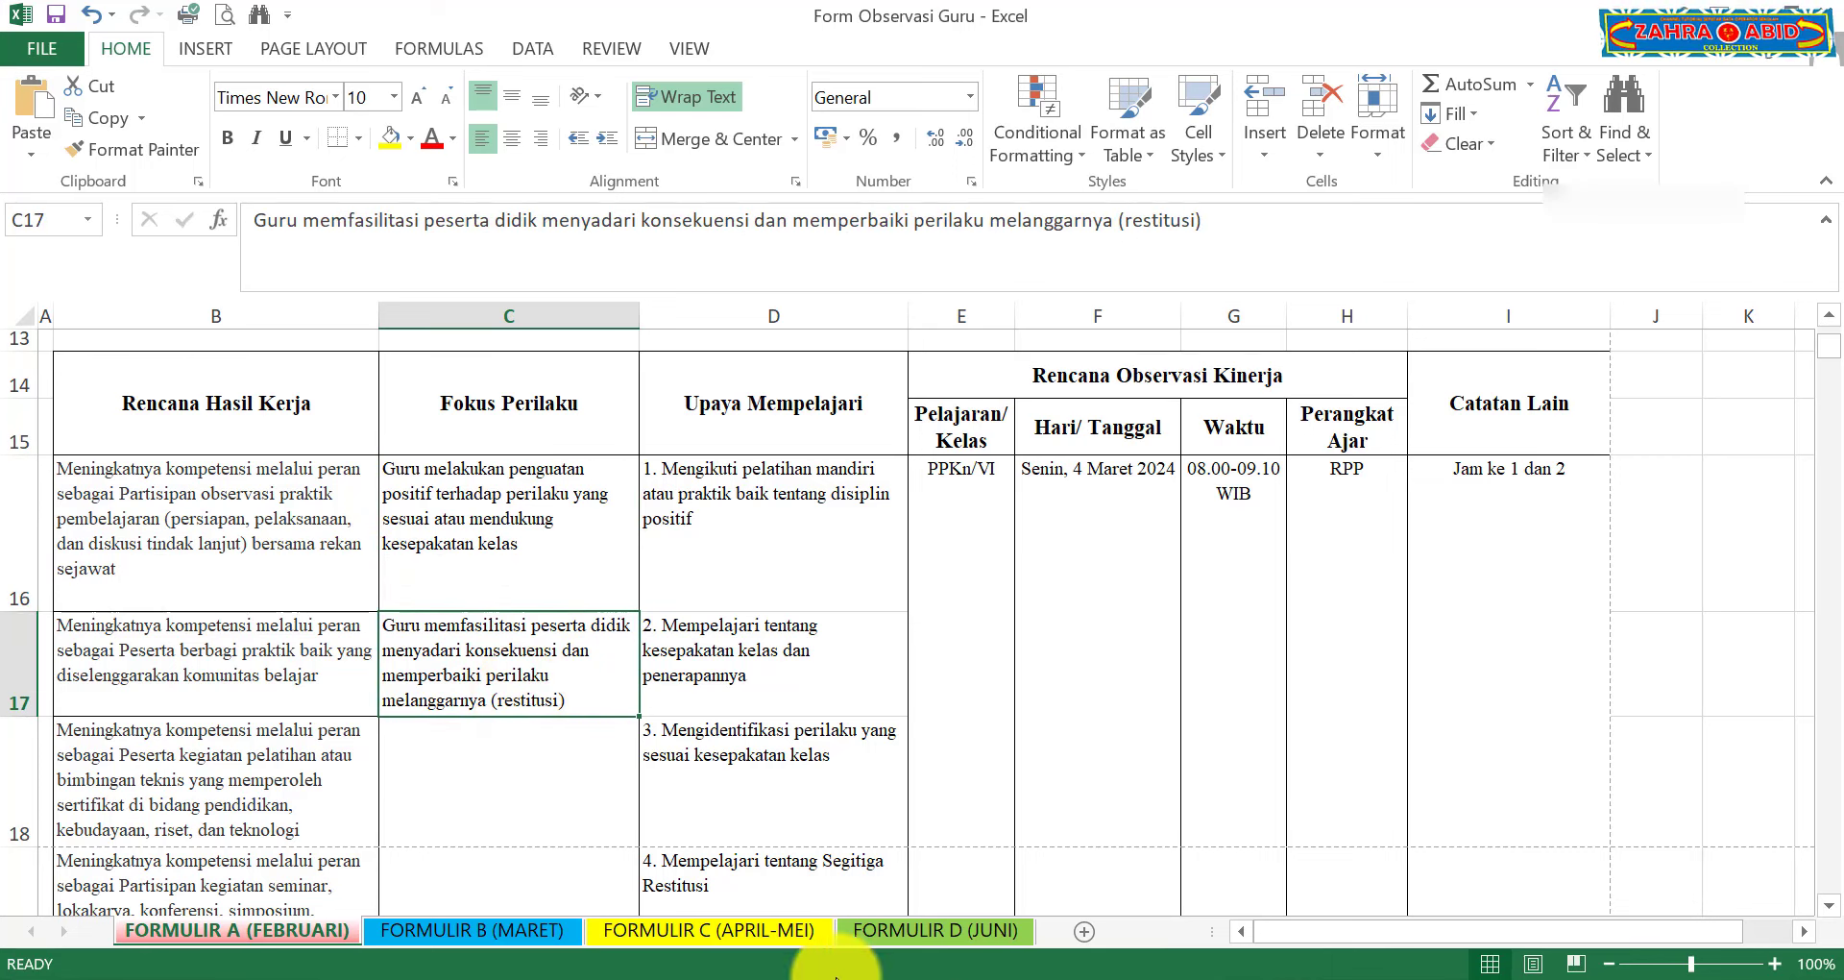
pyautogui.hotkey('alt', 'Tab')
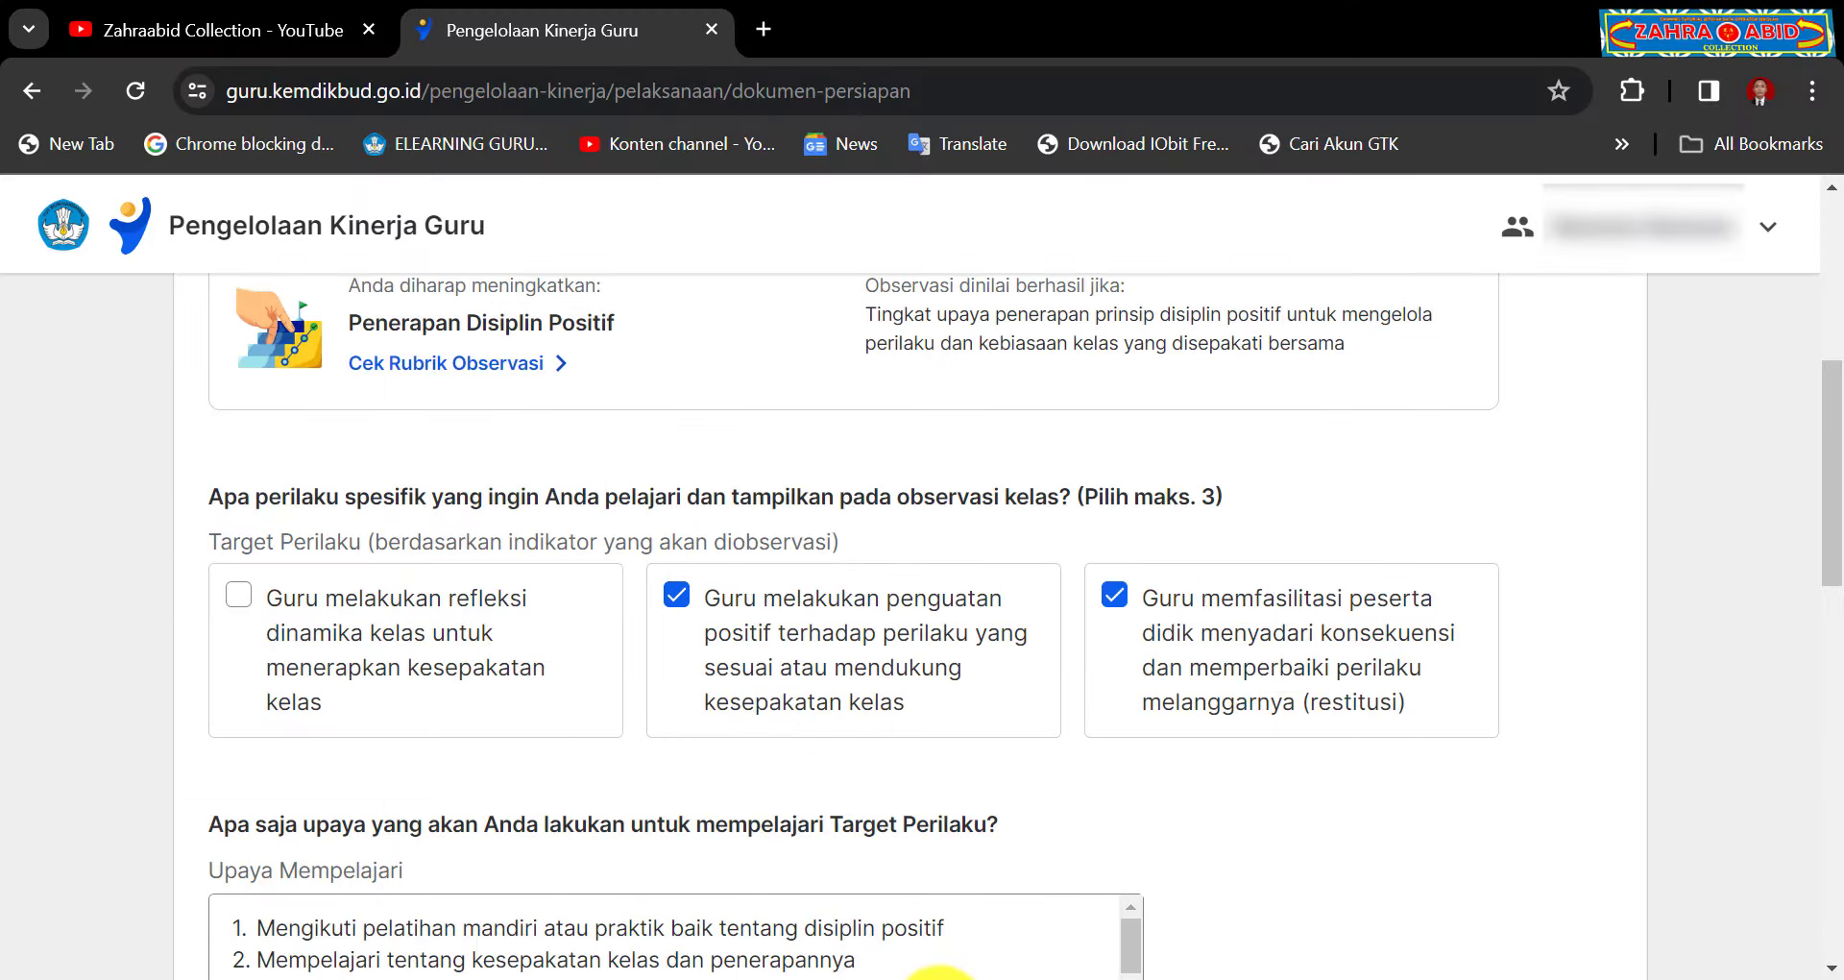
pyautogui.hotkey('alt', 'Tab')
pyautogui.press('Return')
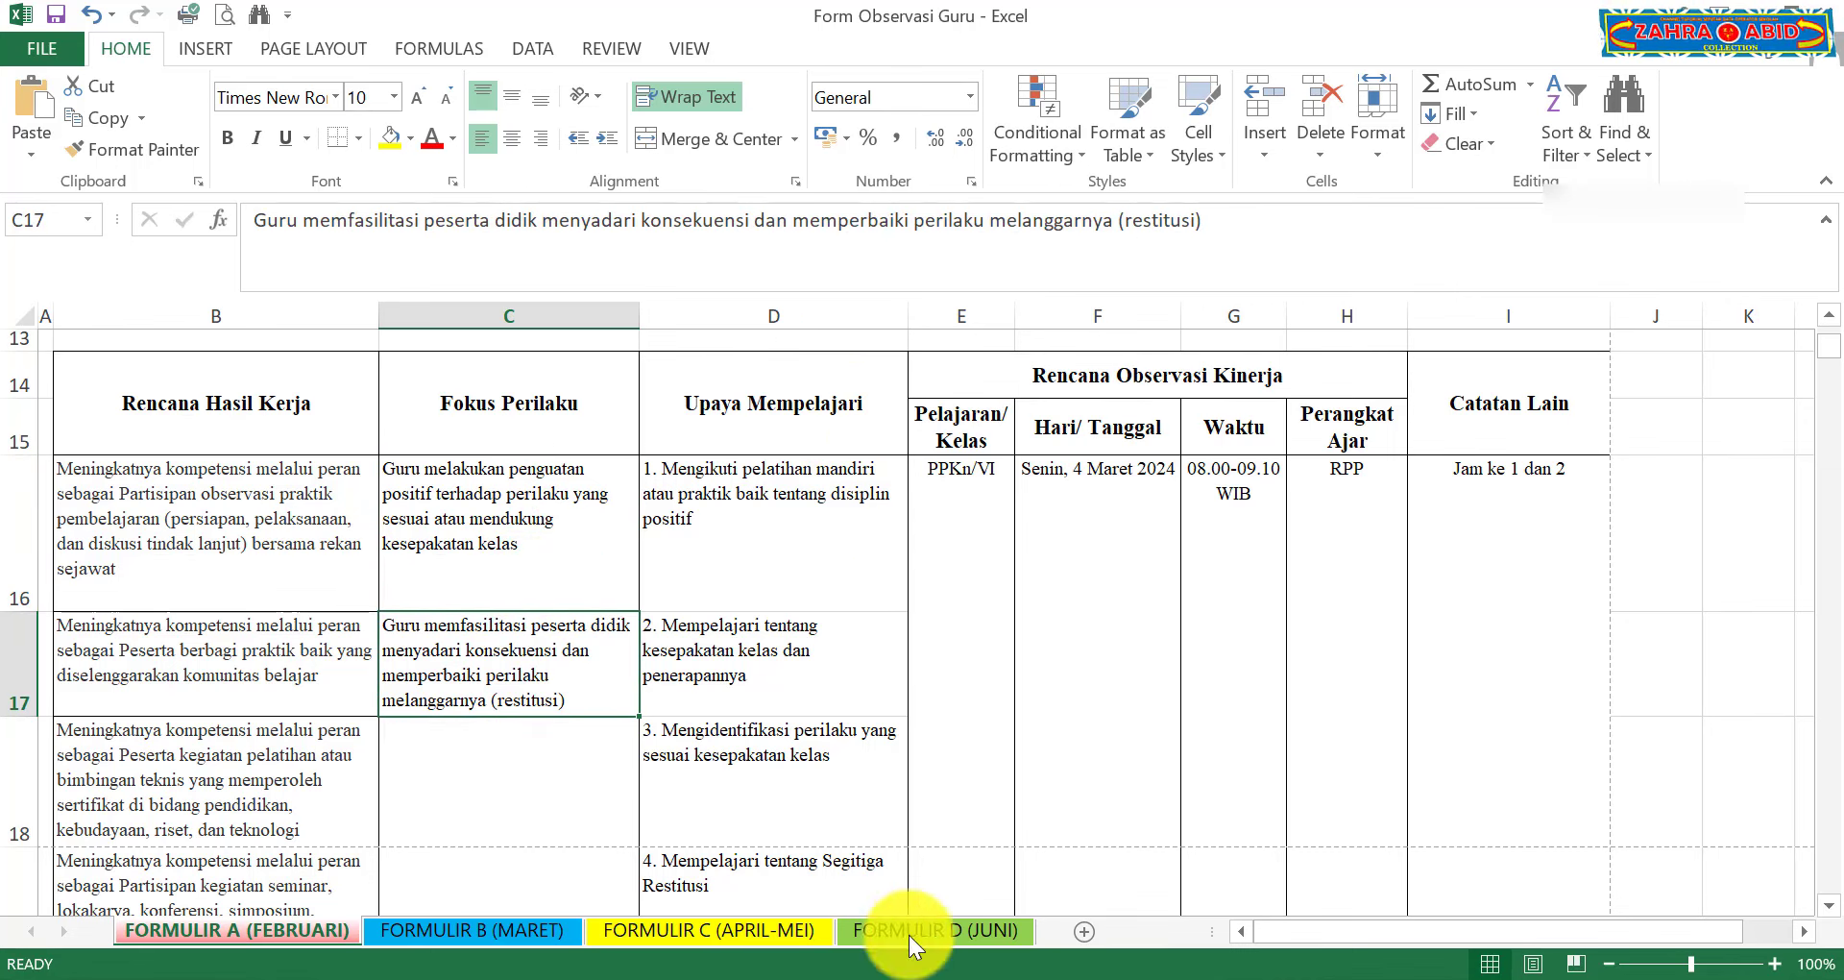
# Step: Switch to the browser and examine the Upaya Mempelajari list in Dokumen Persiapan through its last item
pyautogui.click(817, 975)
pyautogui.scroll(-3, 980, 735)
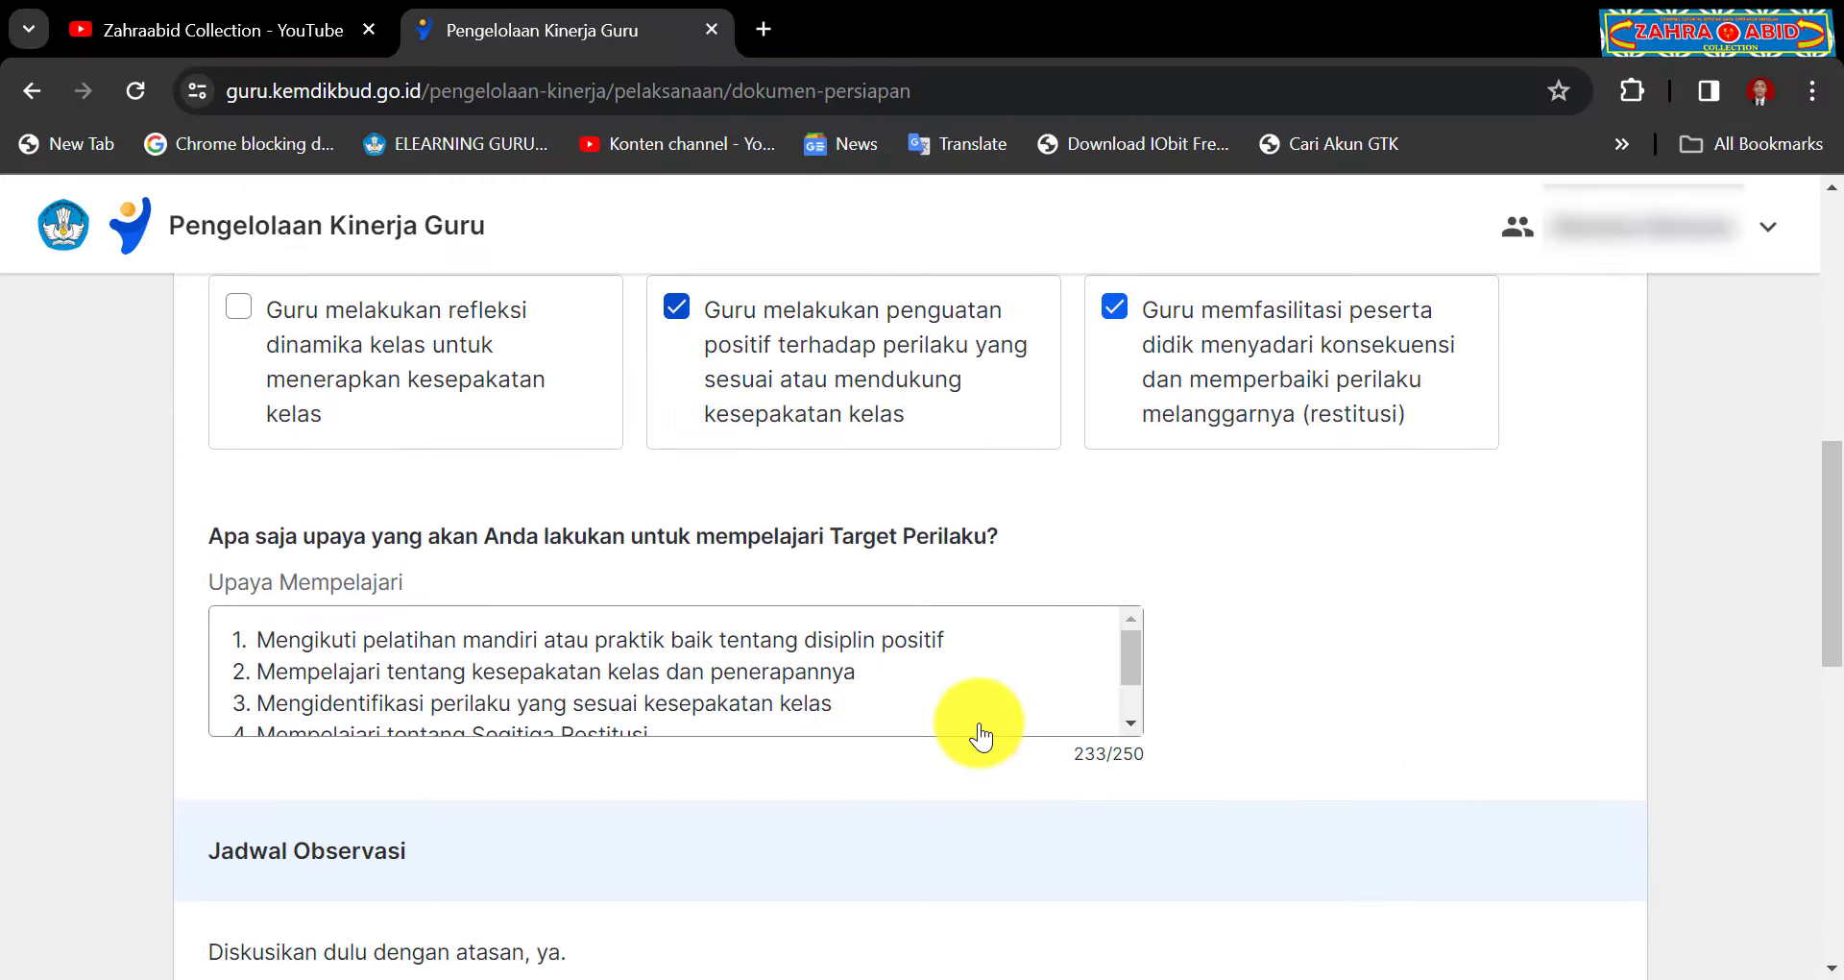
pyautogui.doubleClick(212, 585)
pyautogui.click(894, 644)
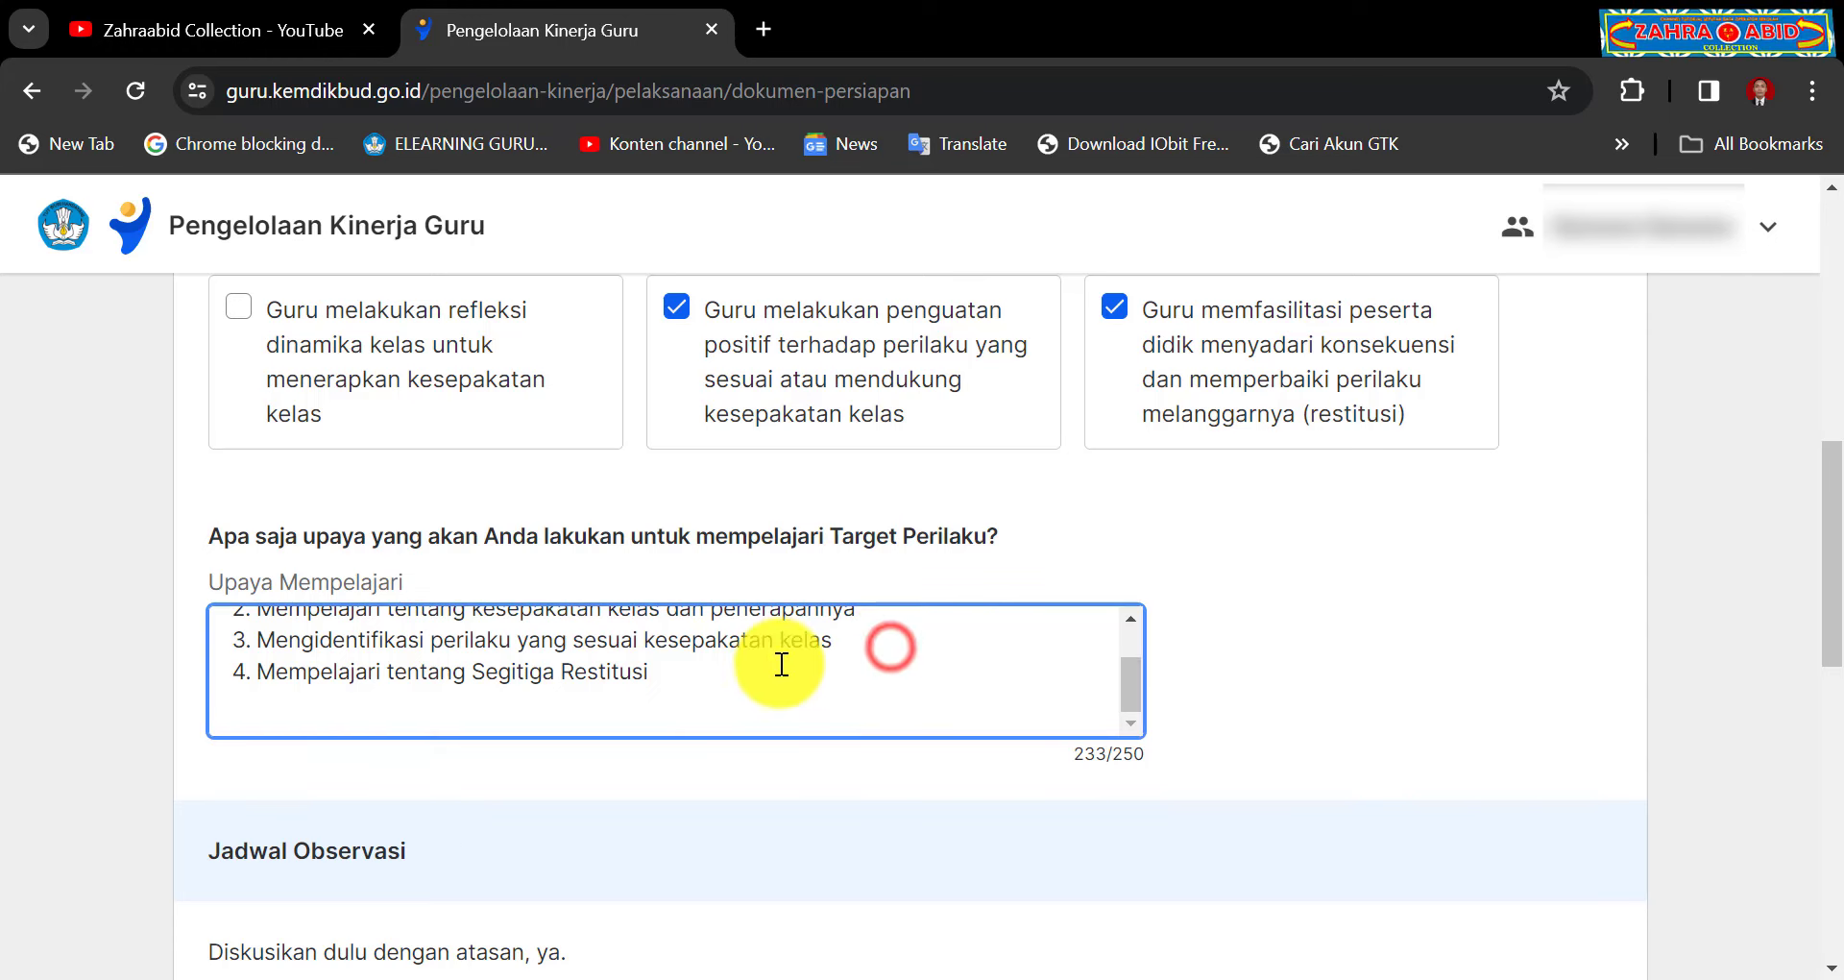
pyautogui.scroll(2, 759, 667)
pyautogui.moveTo(240, 634); pyautogui.dragTo(408, 672)
pyautogui.rightClick(468, 653)
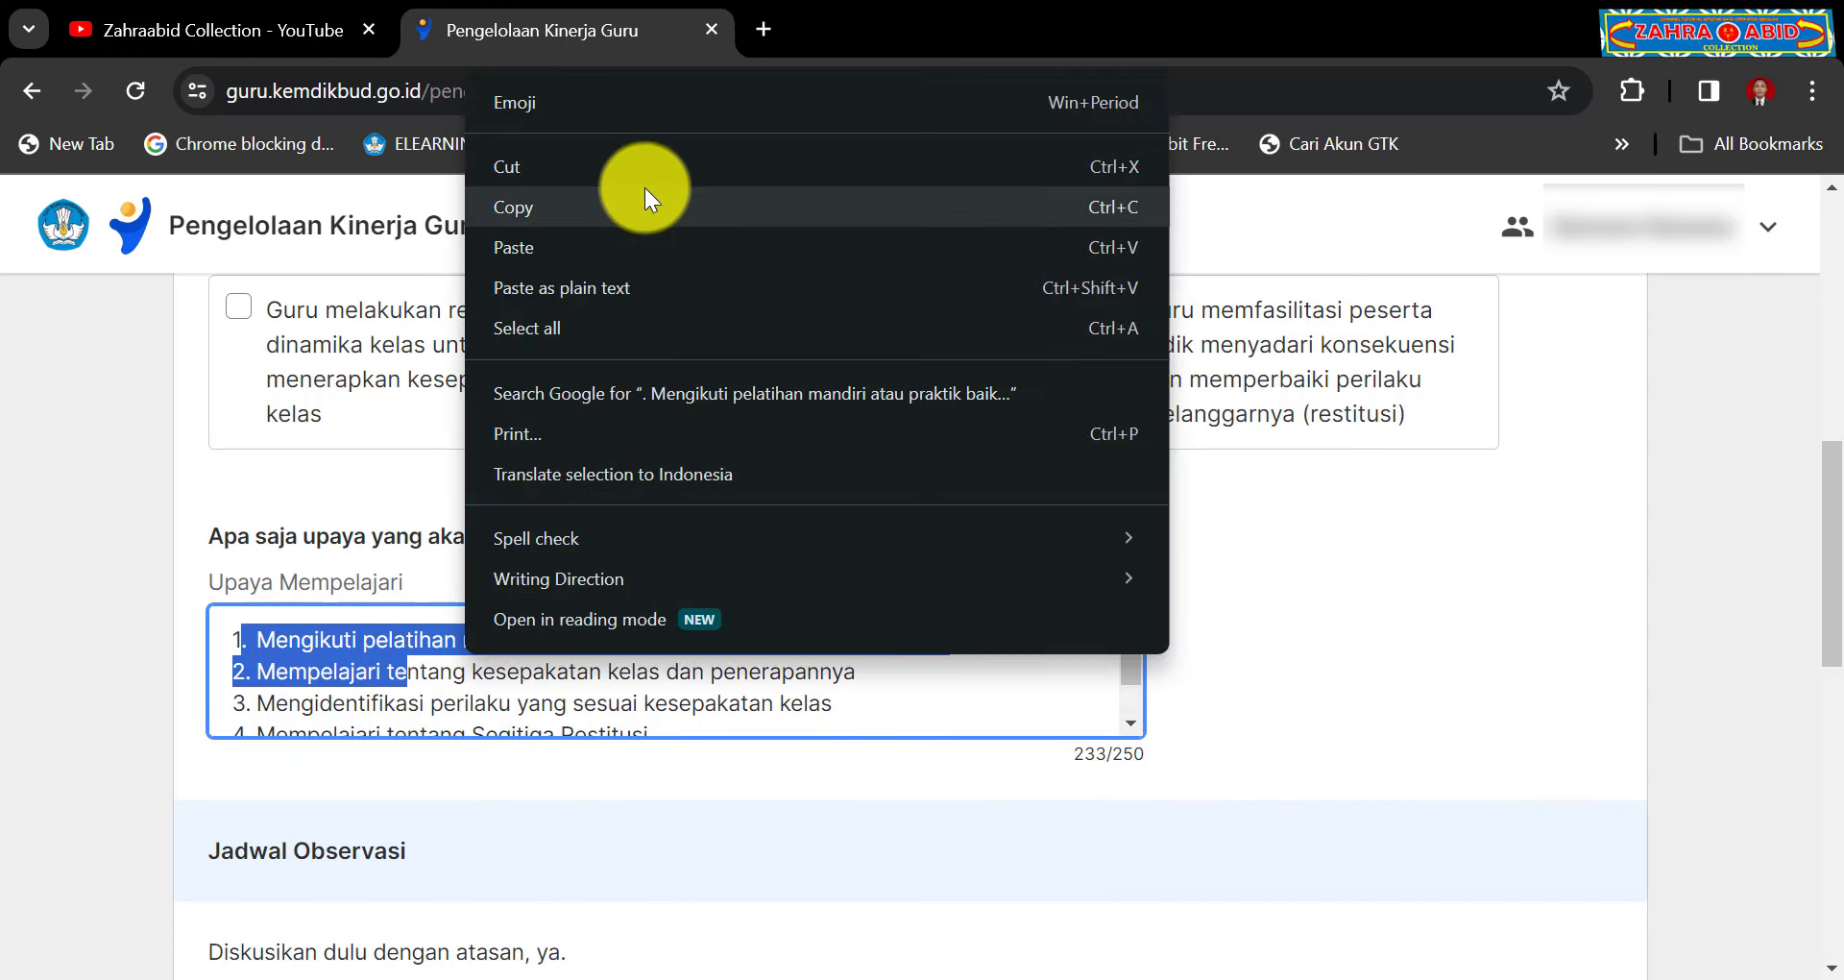
pyautogui.click(1564, 601)
# Step: Compare the Upaya Mempelajari entries in column D of the Excel form with the list in the browser
pyautogui.click(930, 972)
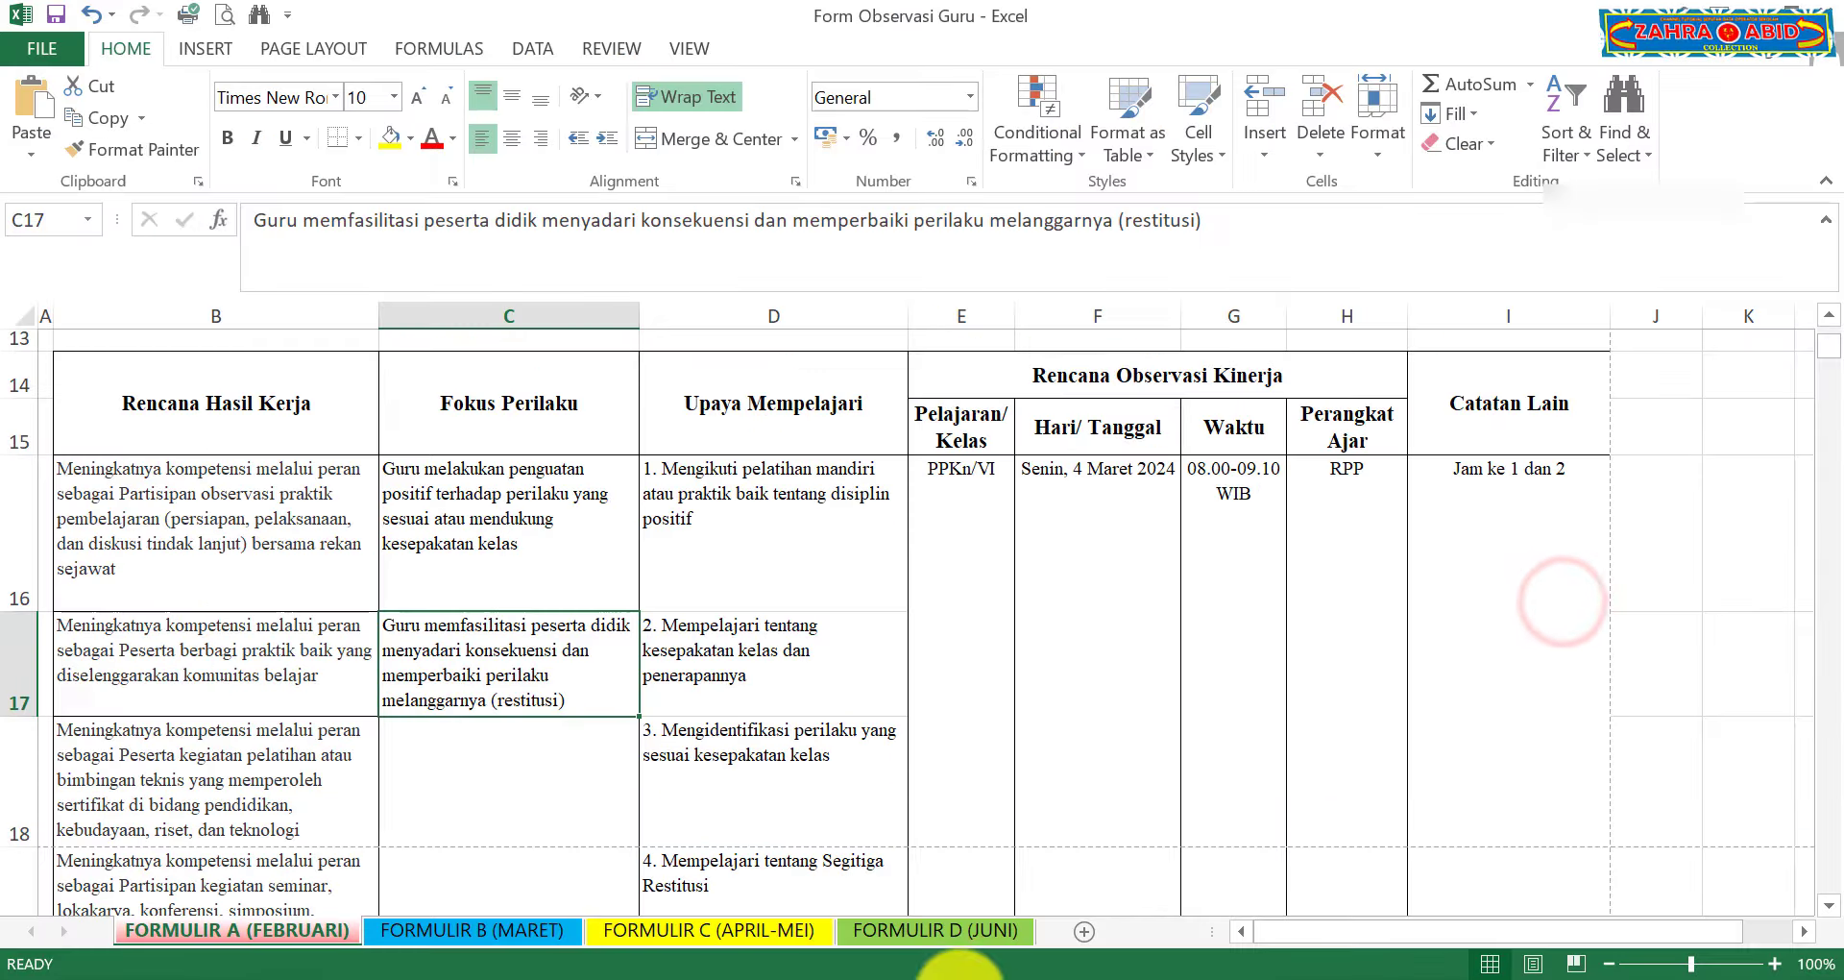
pyautogui.click(828, 552)
pyautogui.click(802, 634)
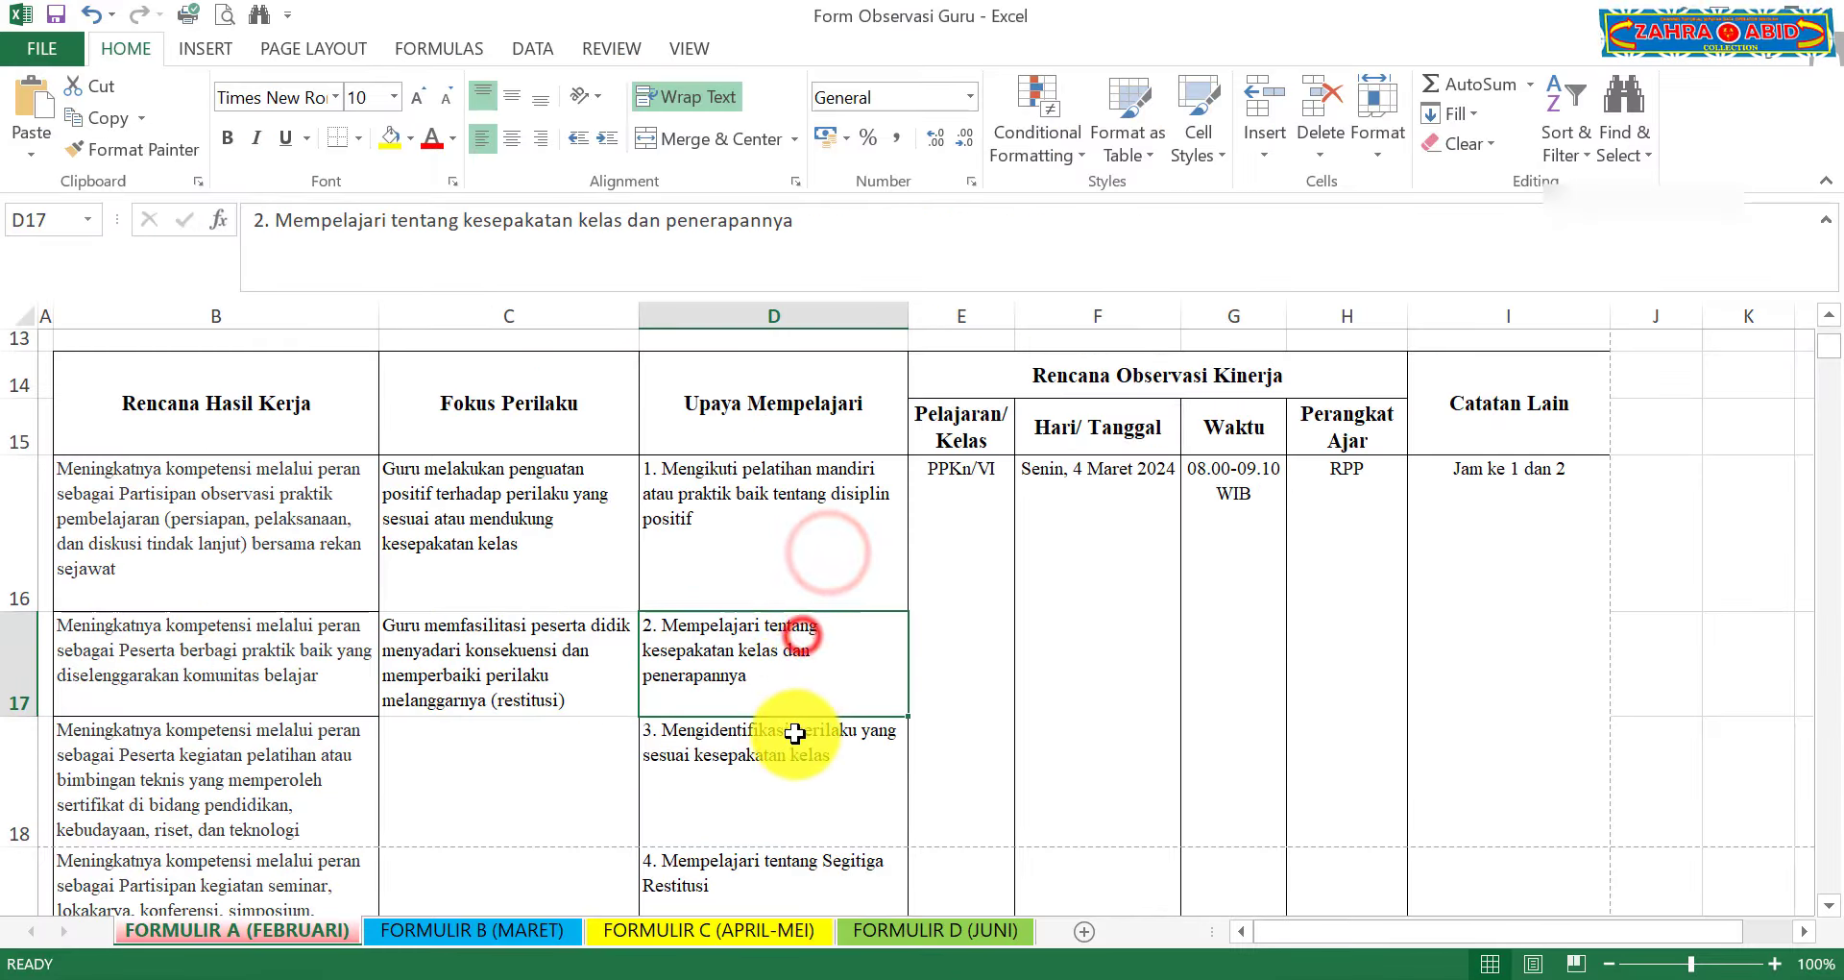
pyautogui.click(795, 733)
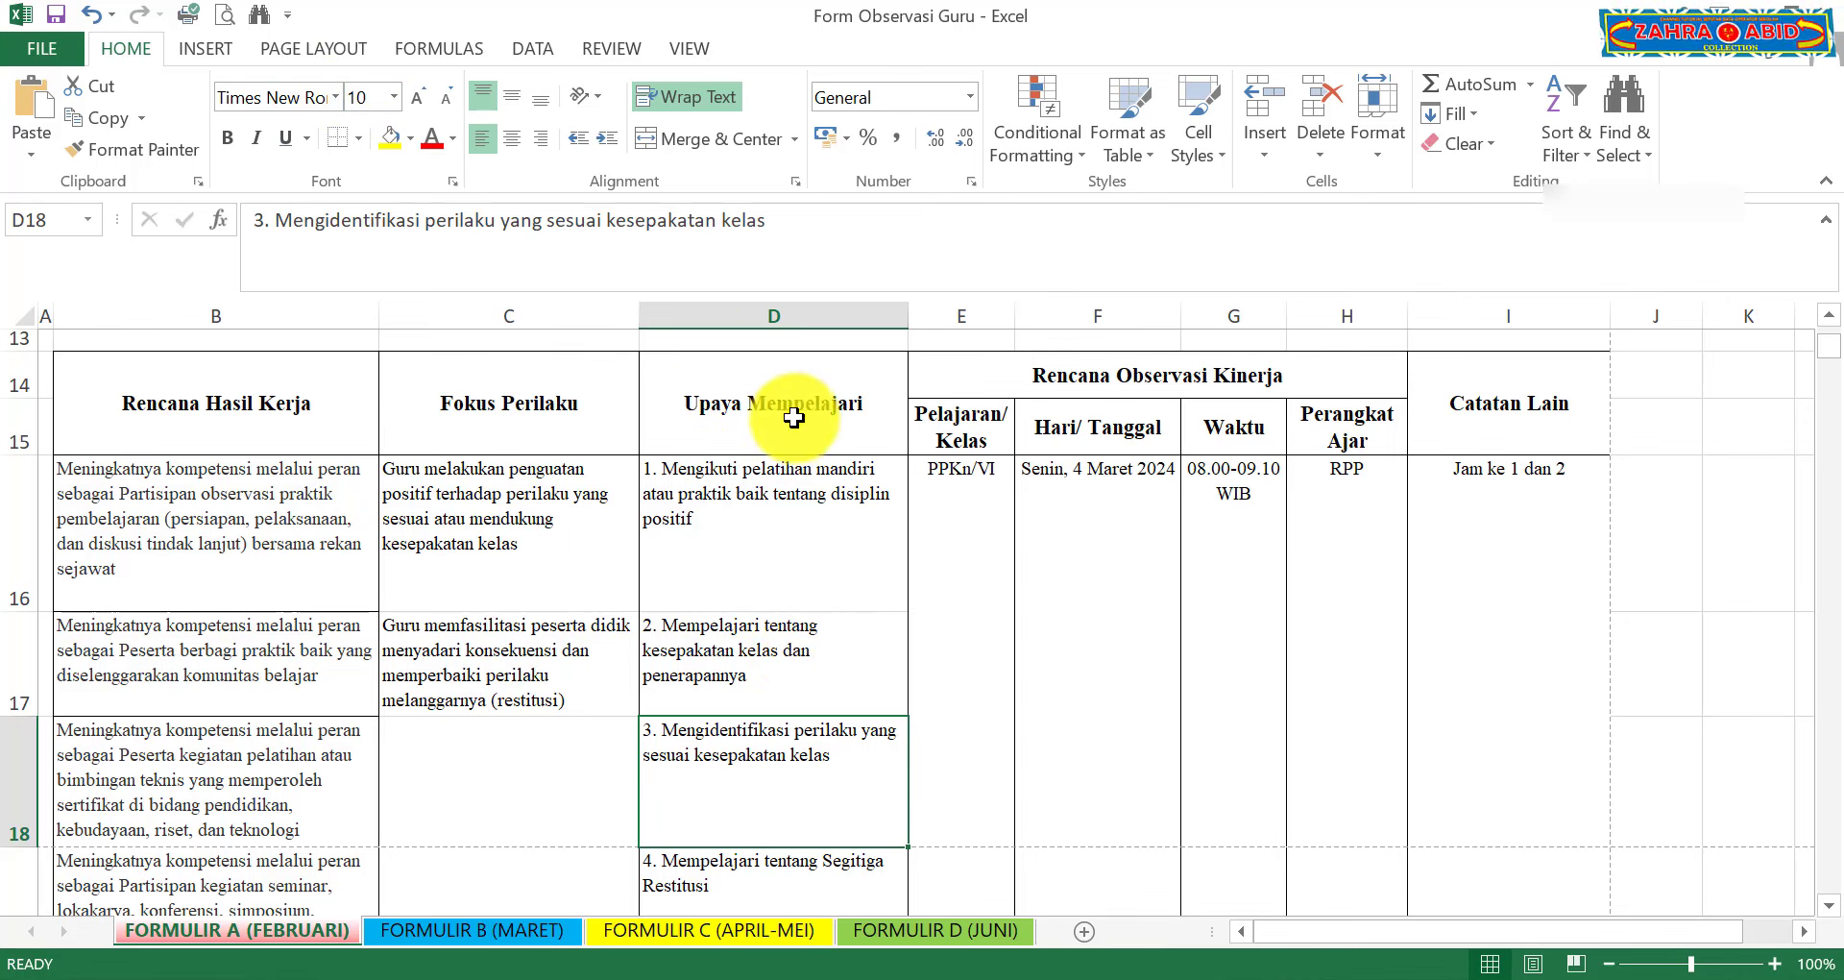
pyautogui.scroll(-1, 795, 786)
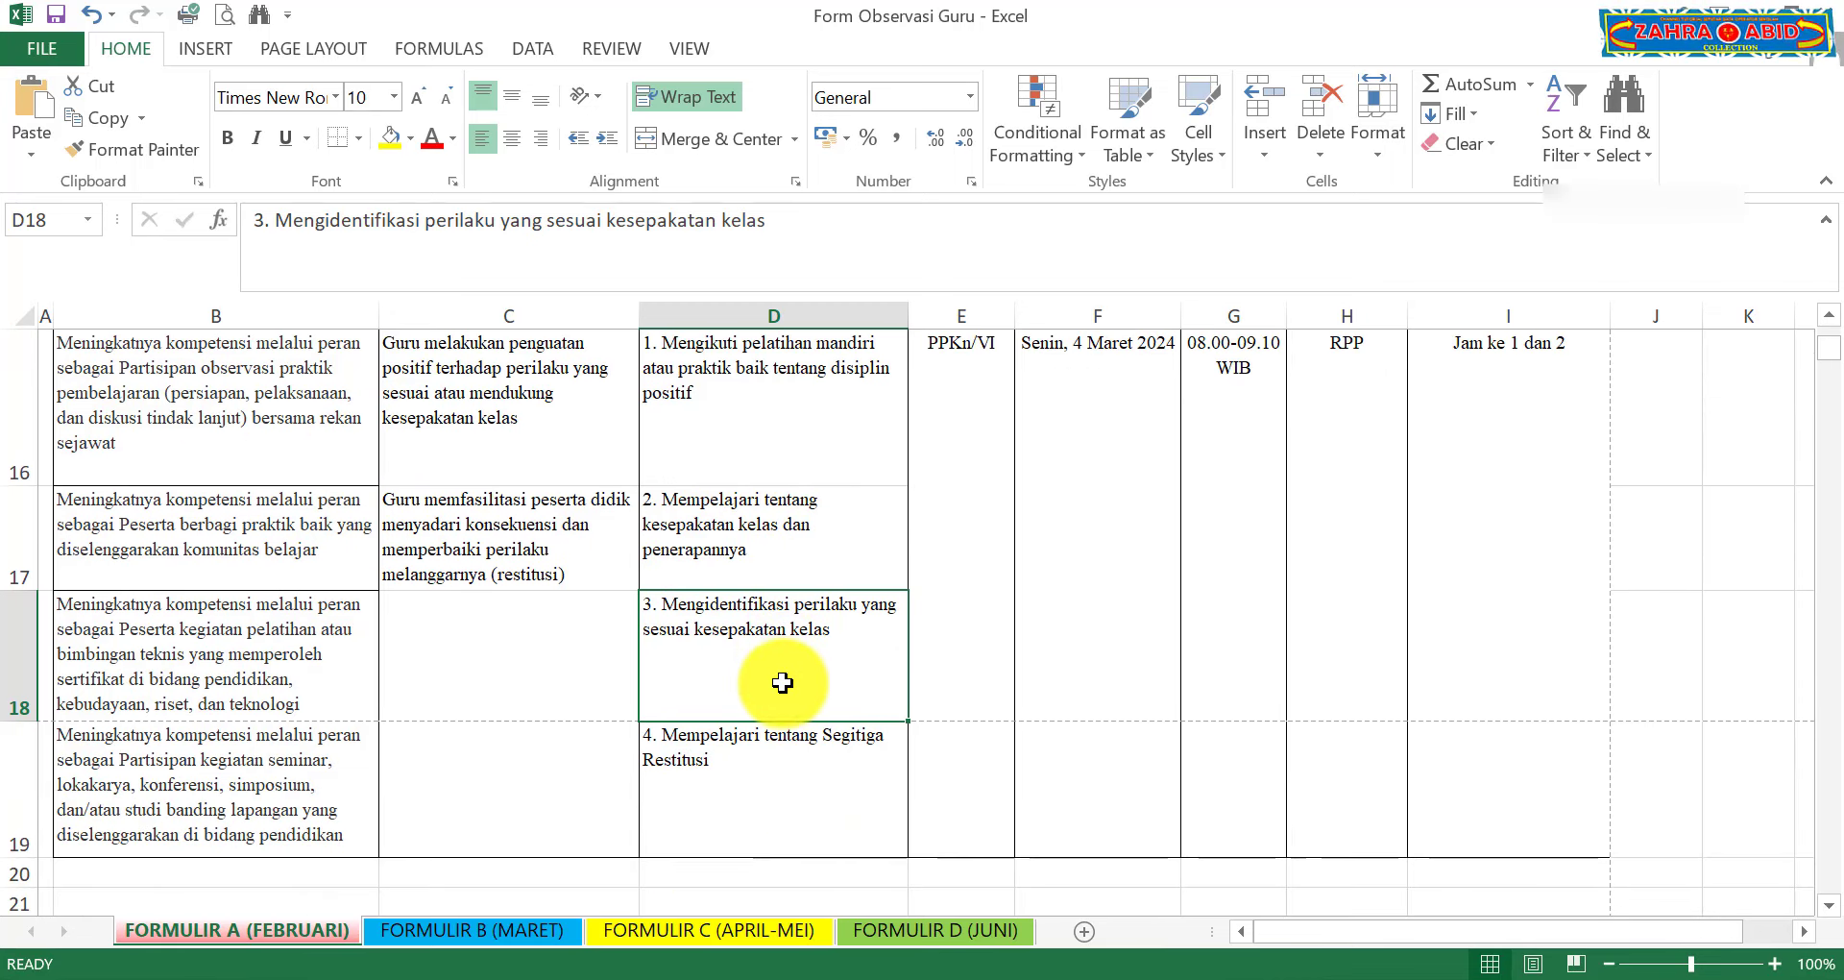
pyautogui.scroll(2, 768, 672)
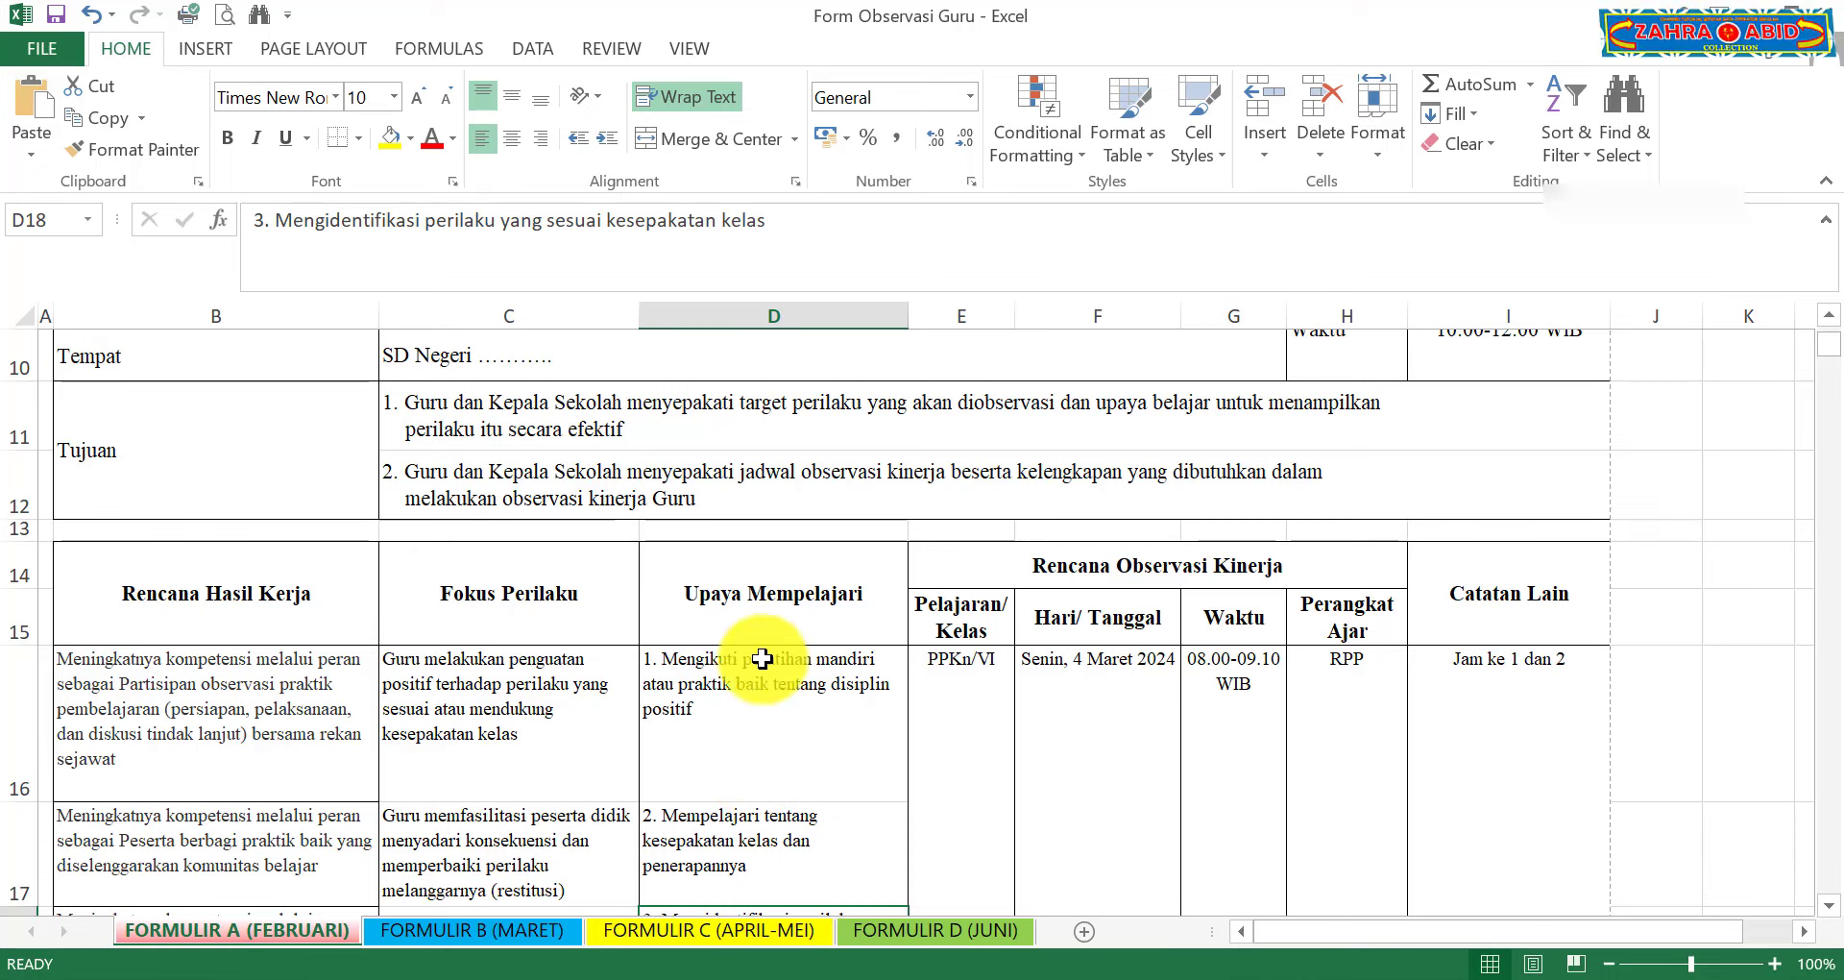
pyautogui.click(828, 972)
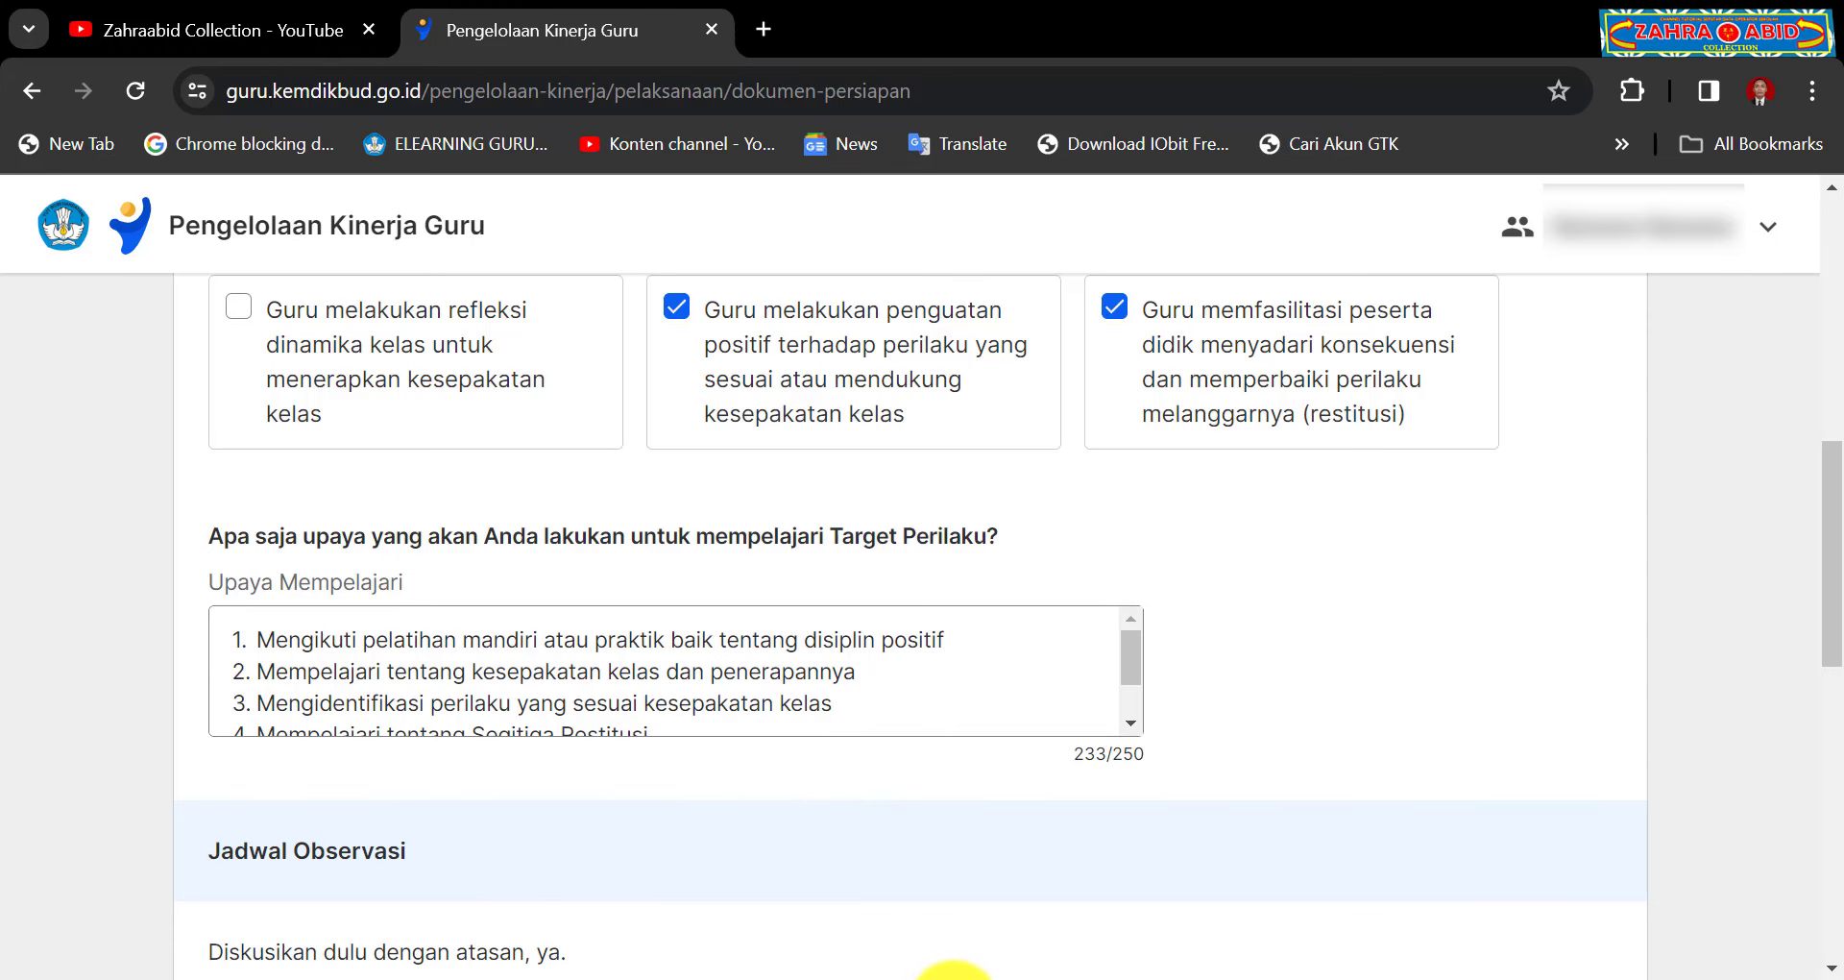
pyautogui.click(954, 975)
pyautogui.scroll(-3, 1157, 774)
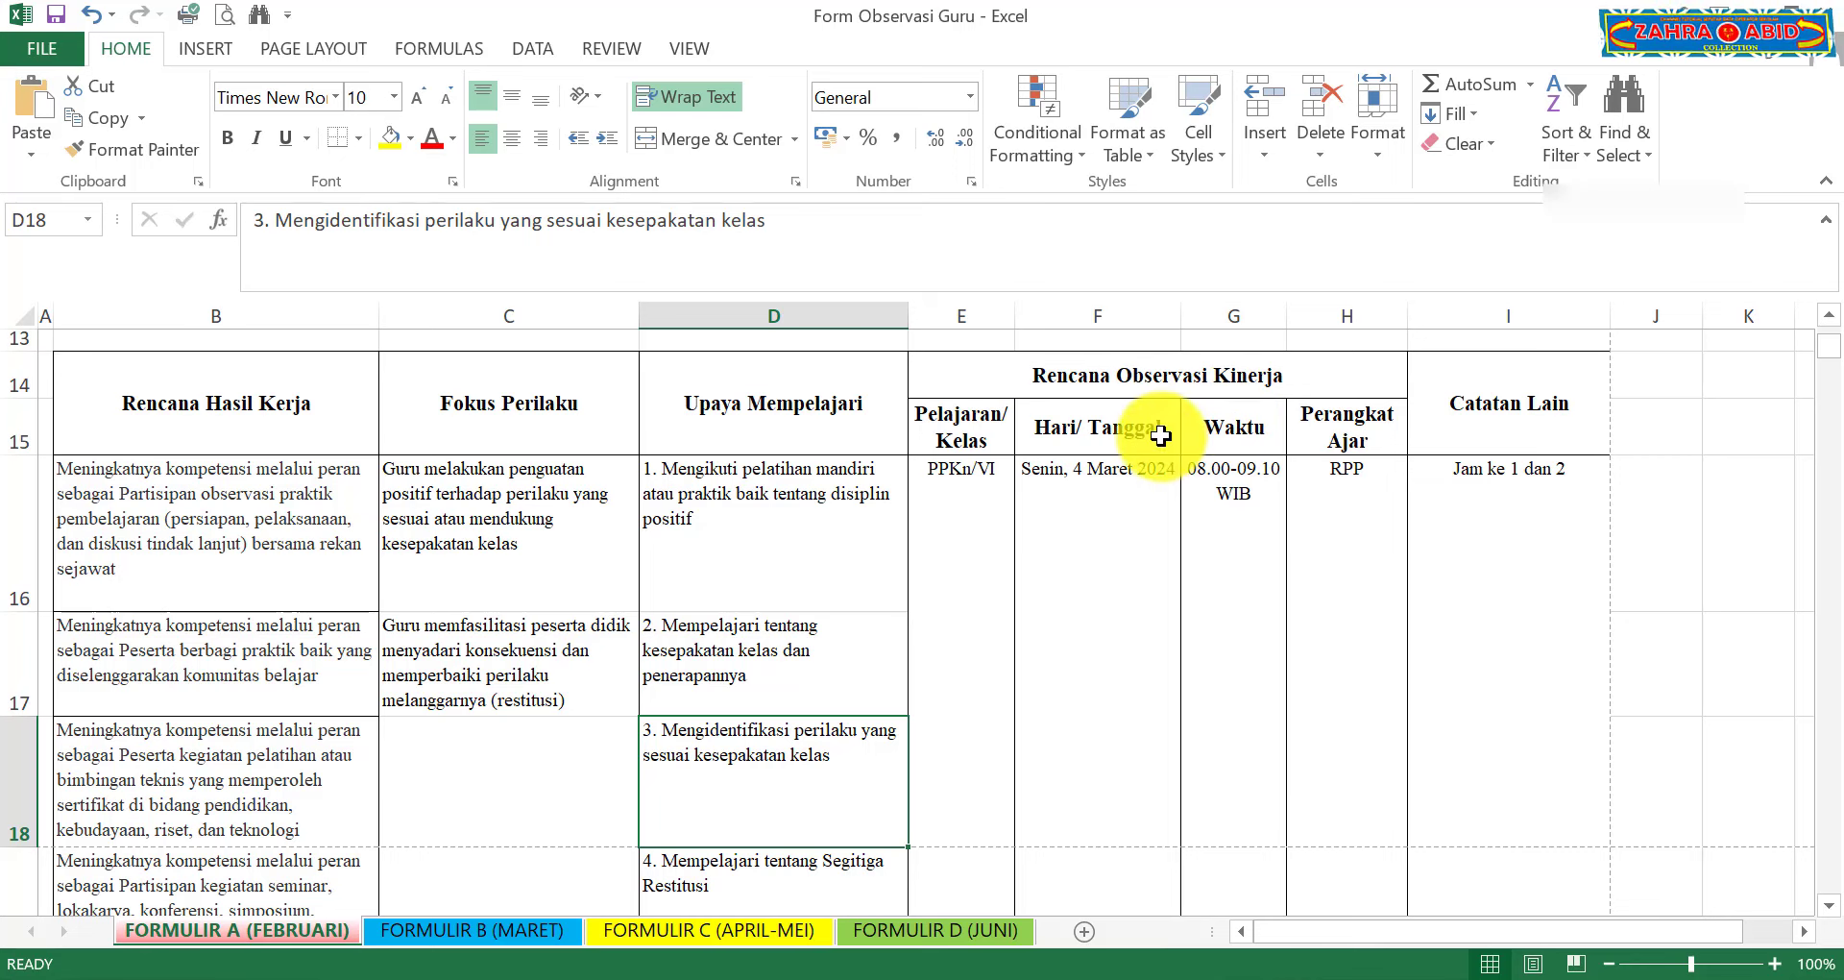
# Step: Check the Pelajaran/Kelas entry in cell E16 against the Jadwal Observasi section in the browser
pyautogui.click(950, 468)
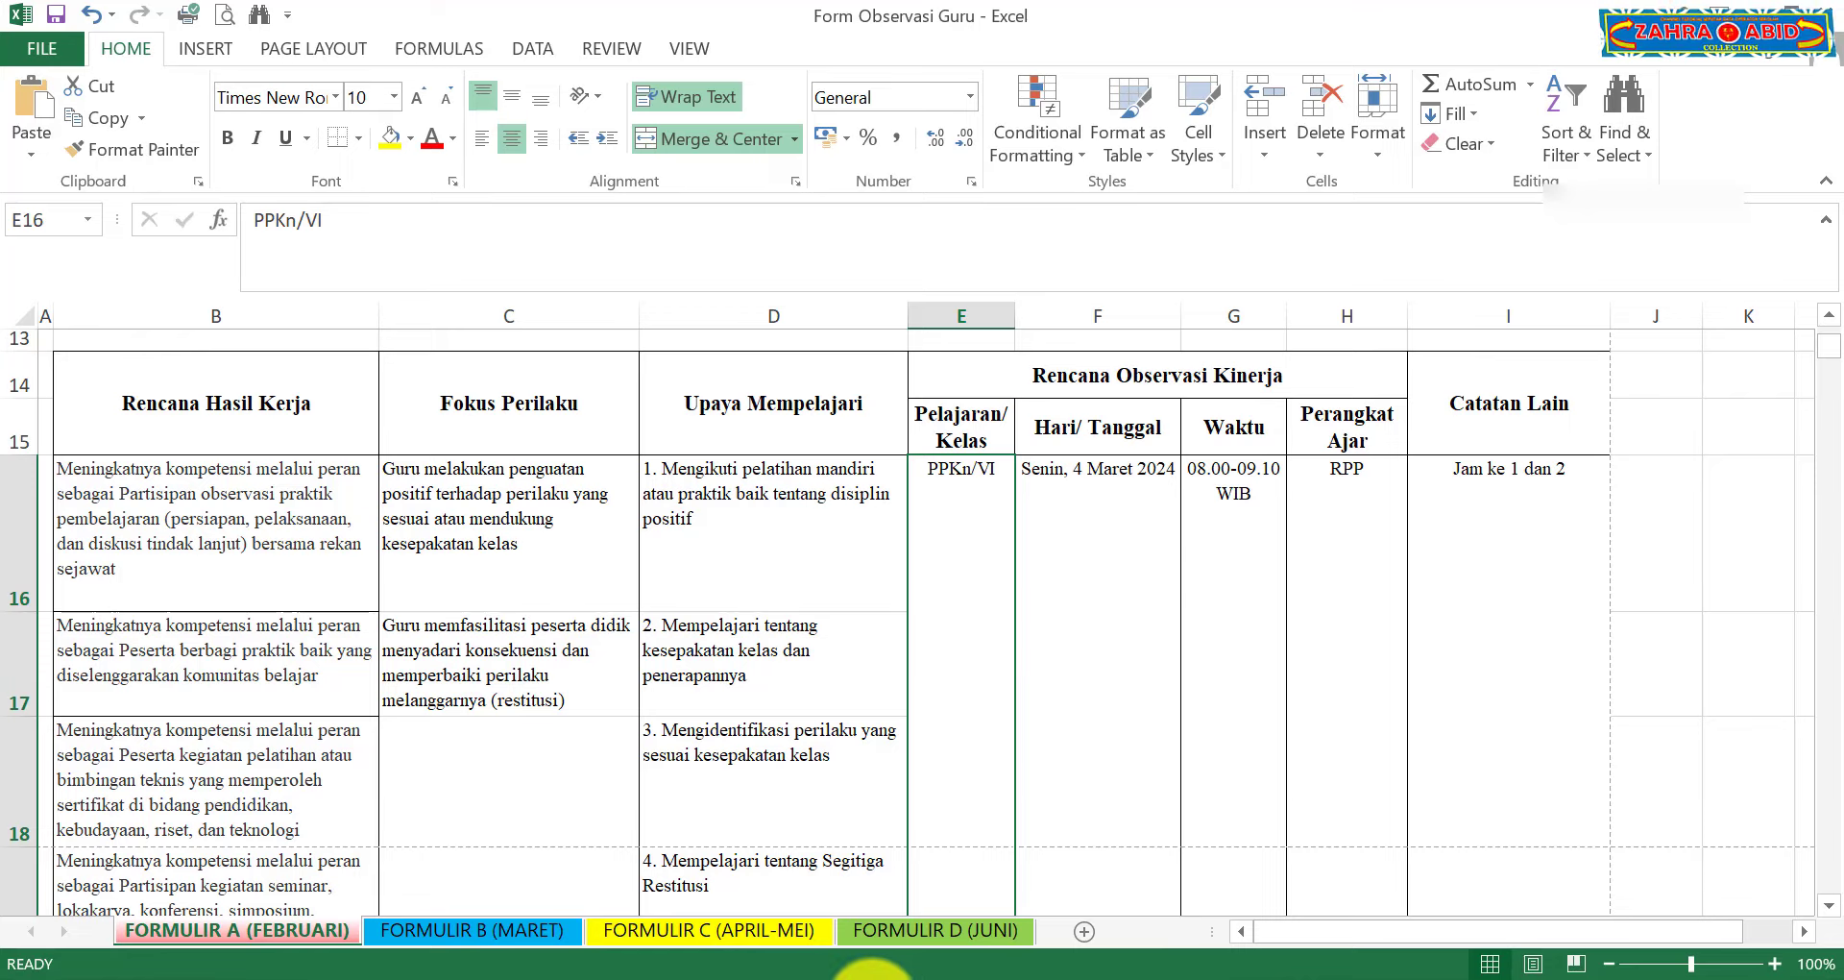
pyautogui.click(845, 977)
pyautogui.scroll(-5, 874, 747)
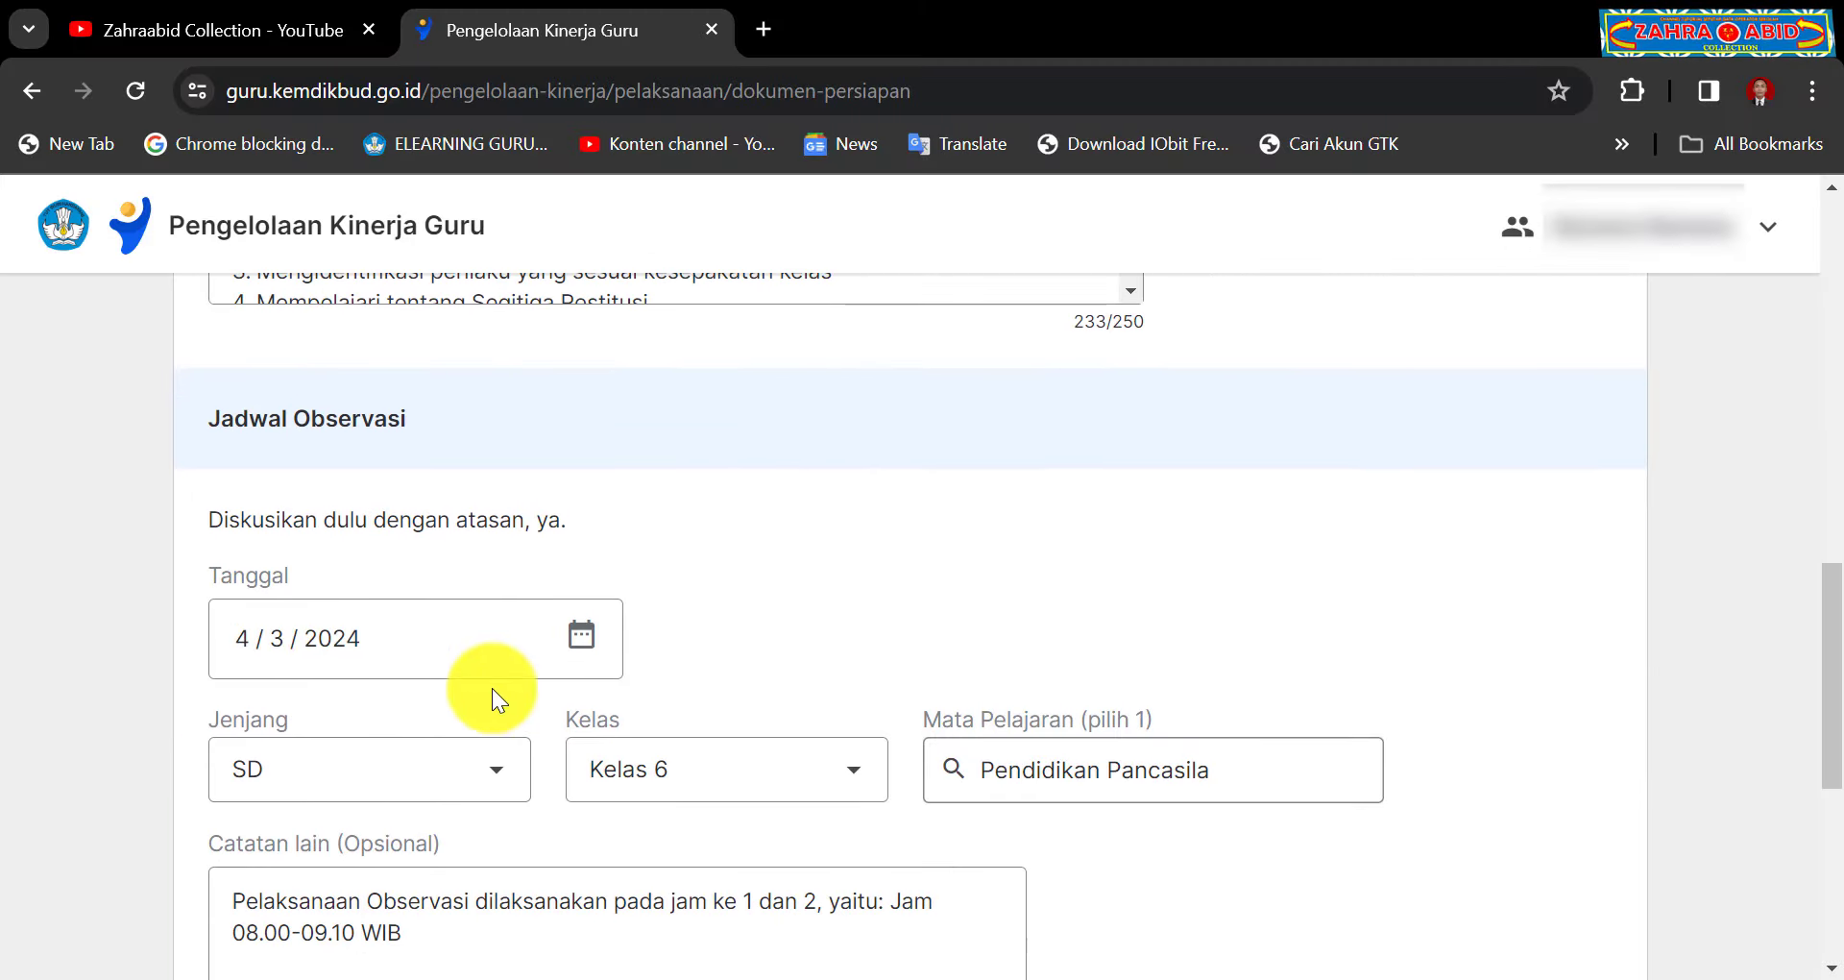
# Step: Check the Hari/Tanggal entry in cell F16 of the Excel form against the Jadwal Observasi date in the browser
pyautogui.scroll(-1, 679, 638)
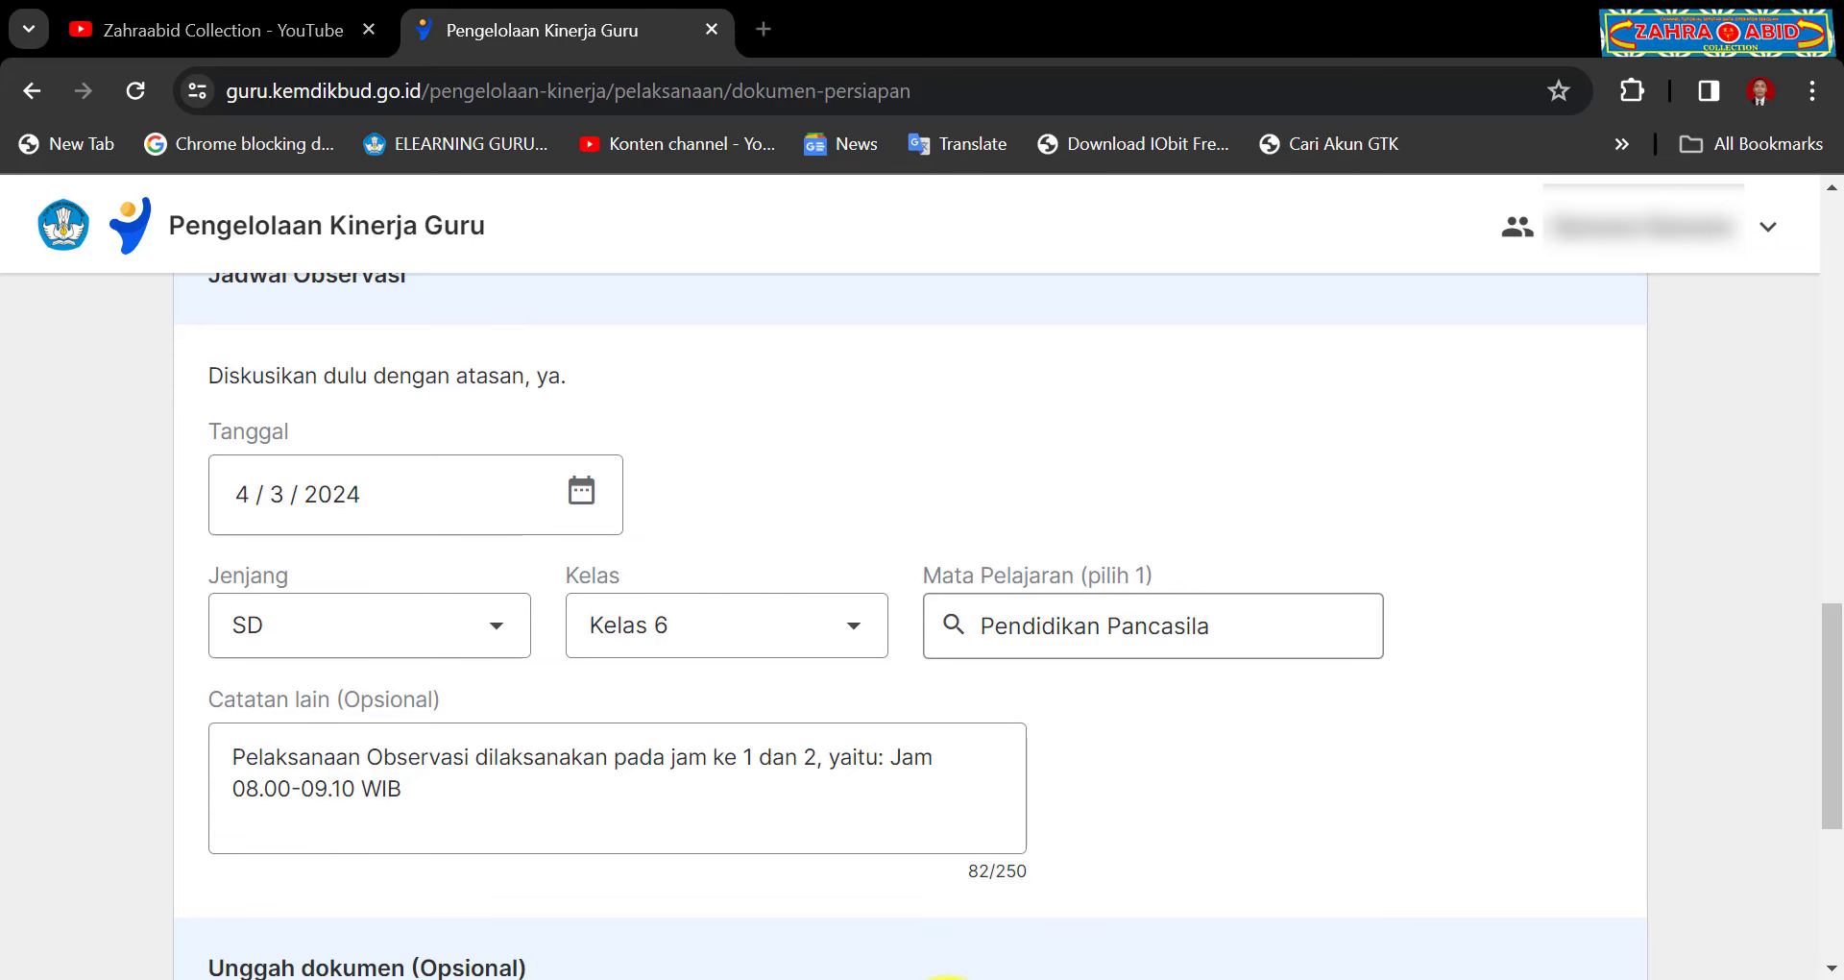
pyautogui.hotkey('alt', 'Tab')
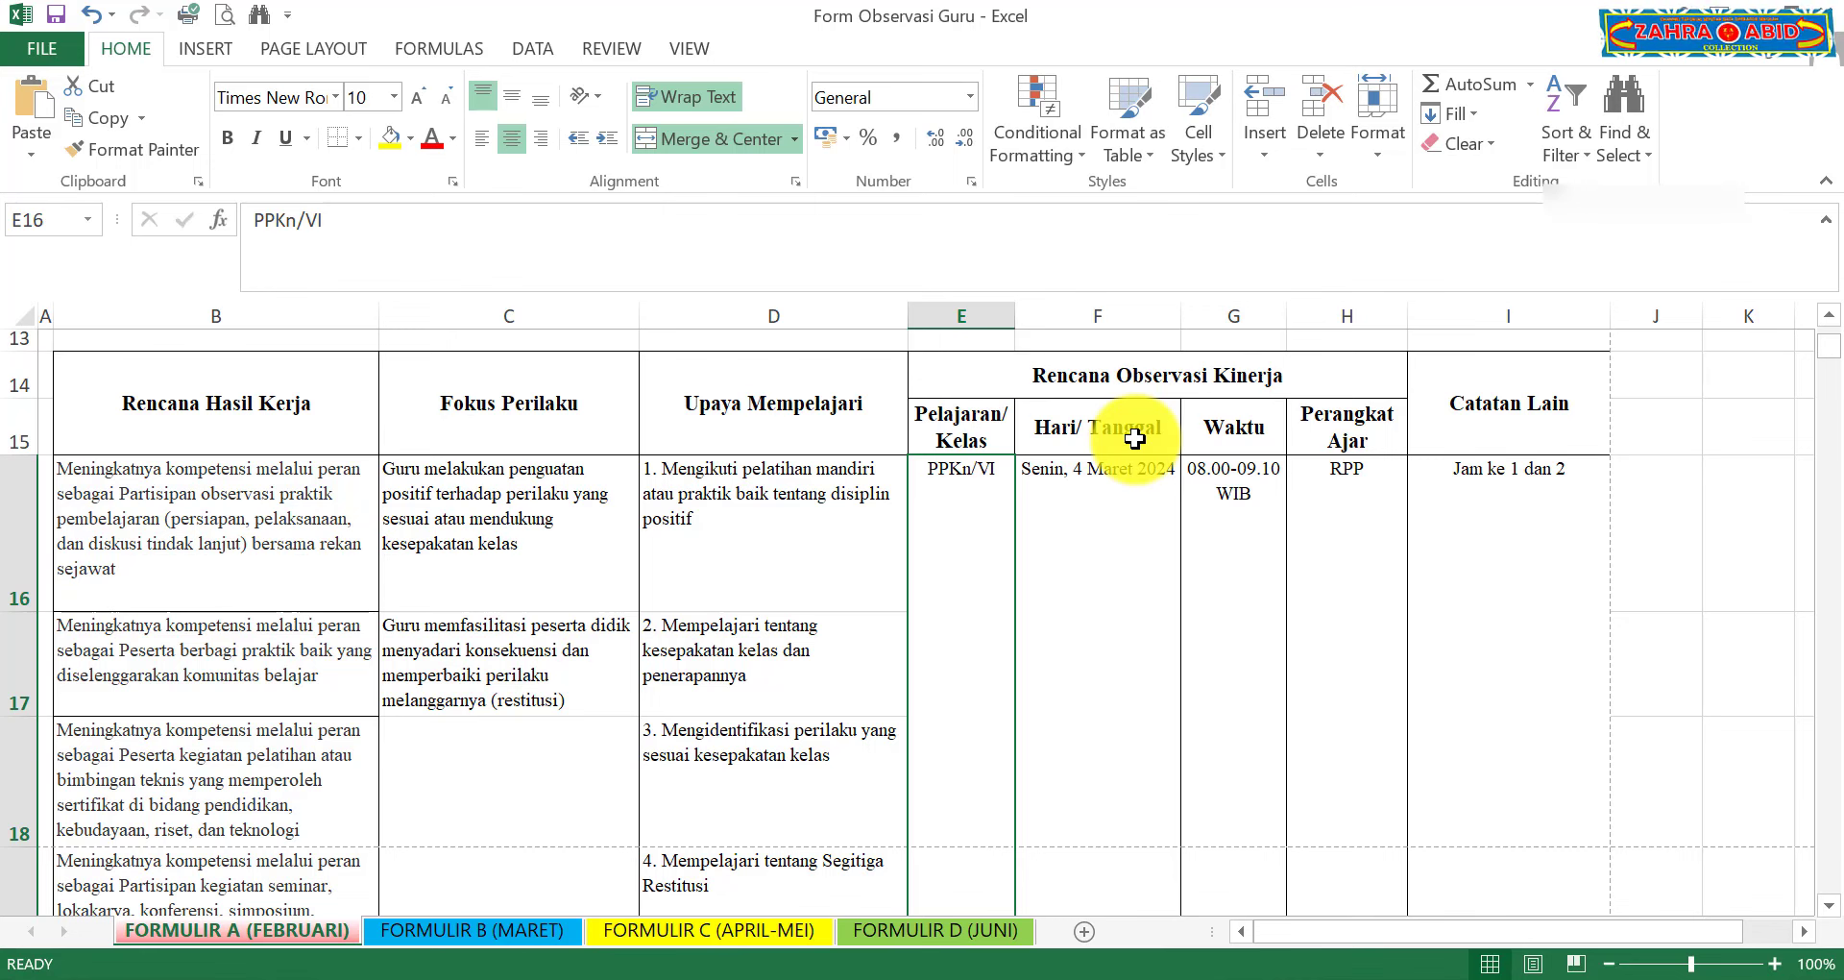
pyautogui.click(1121, 524)
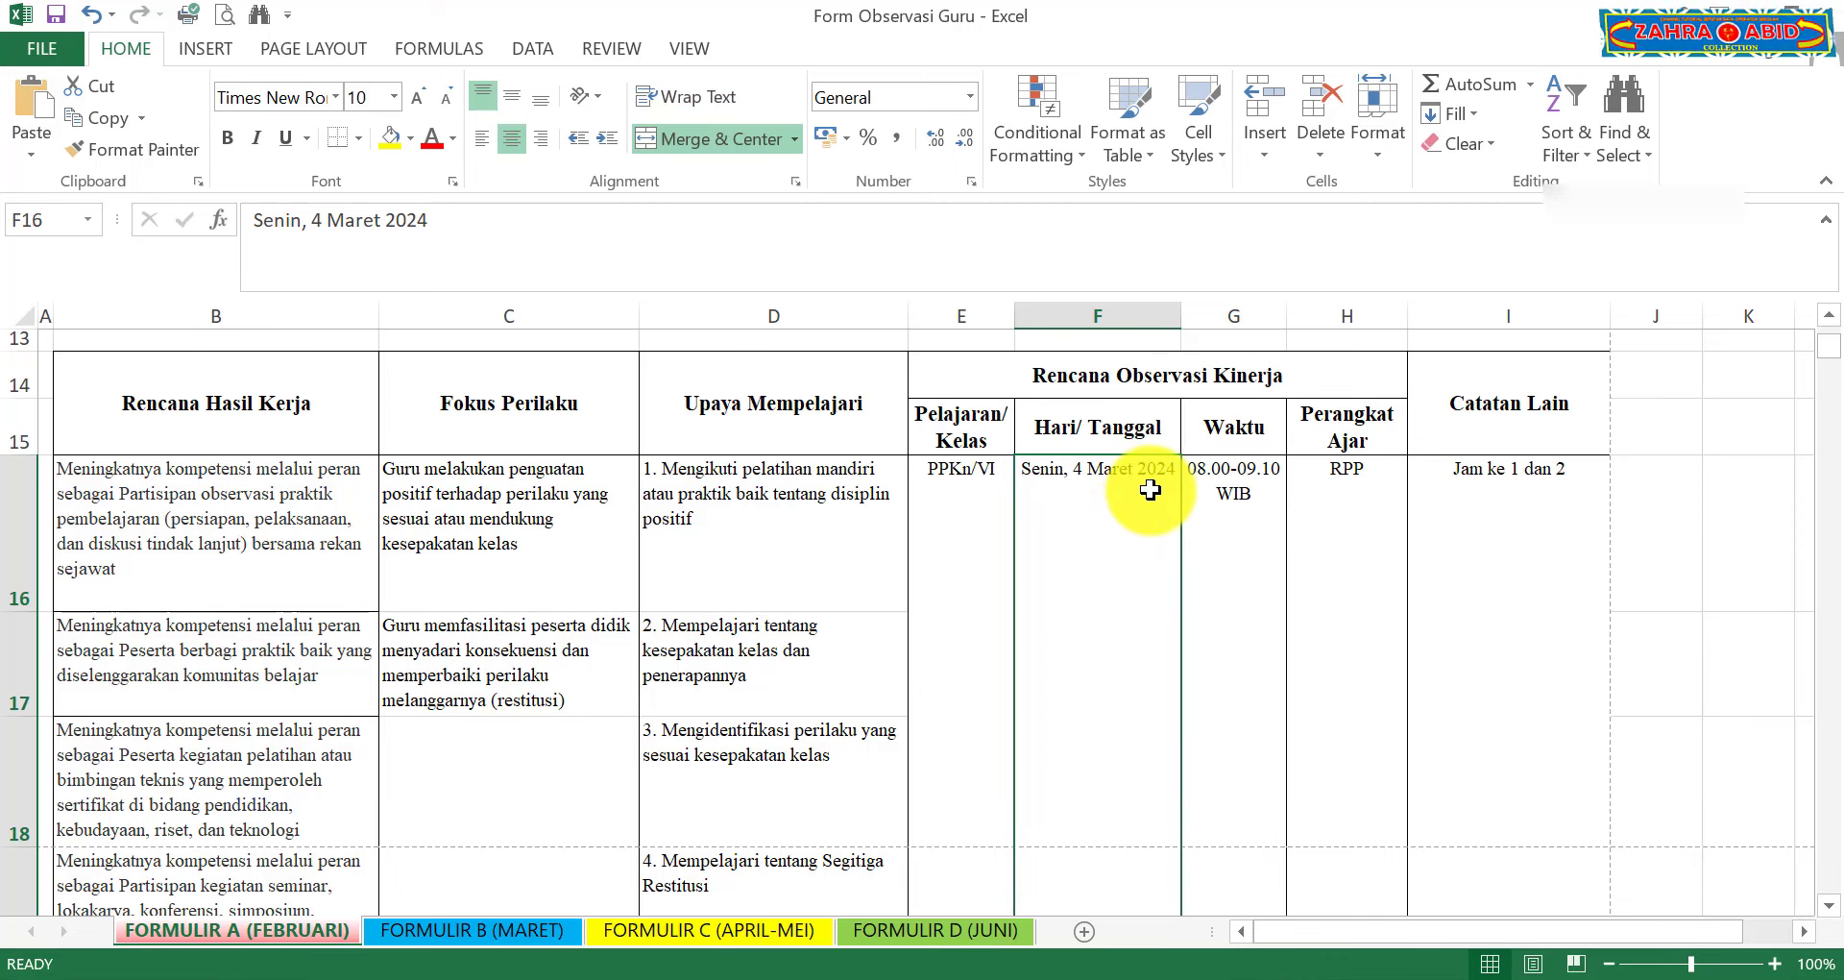
pyautogui.click(817, 977)
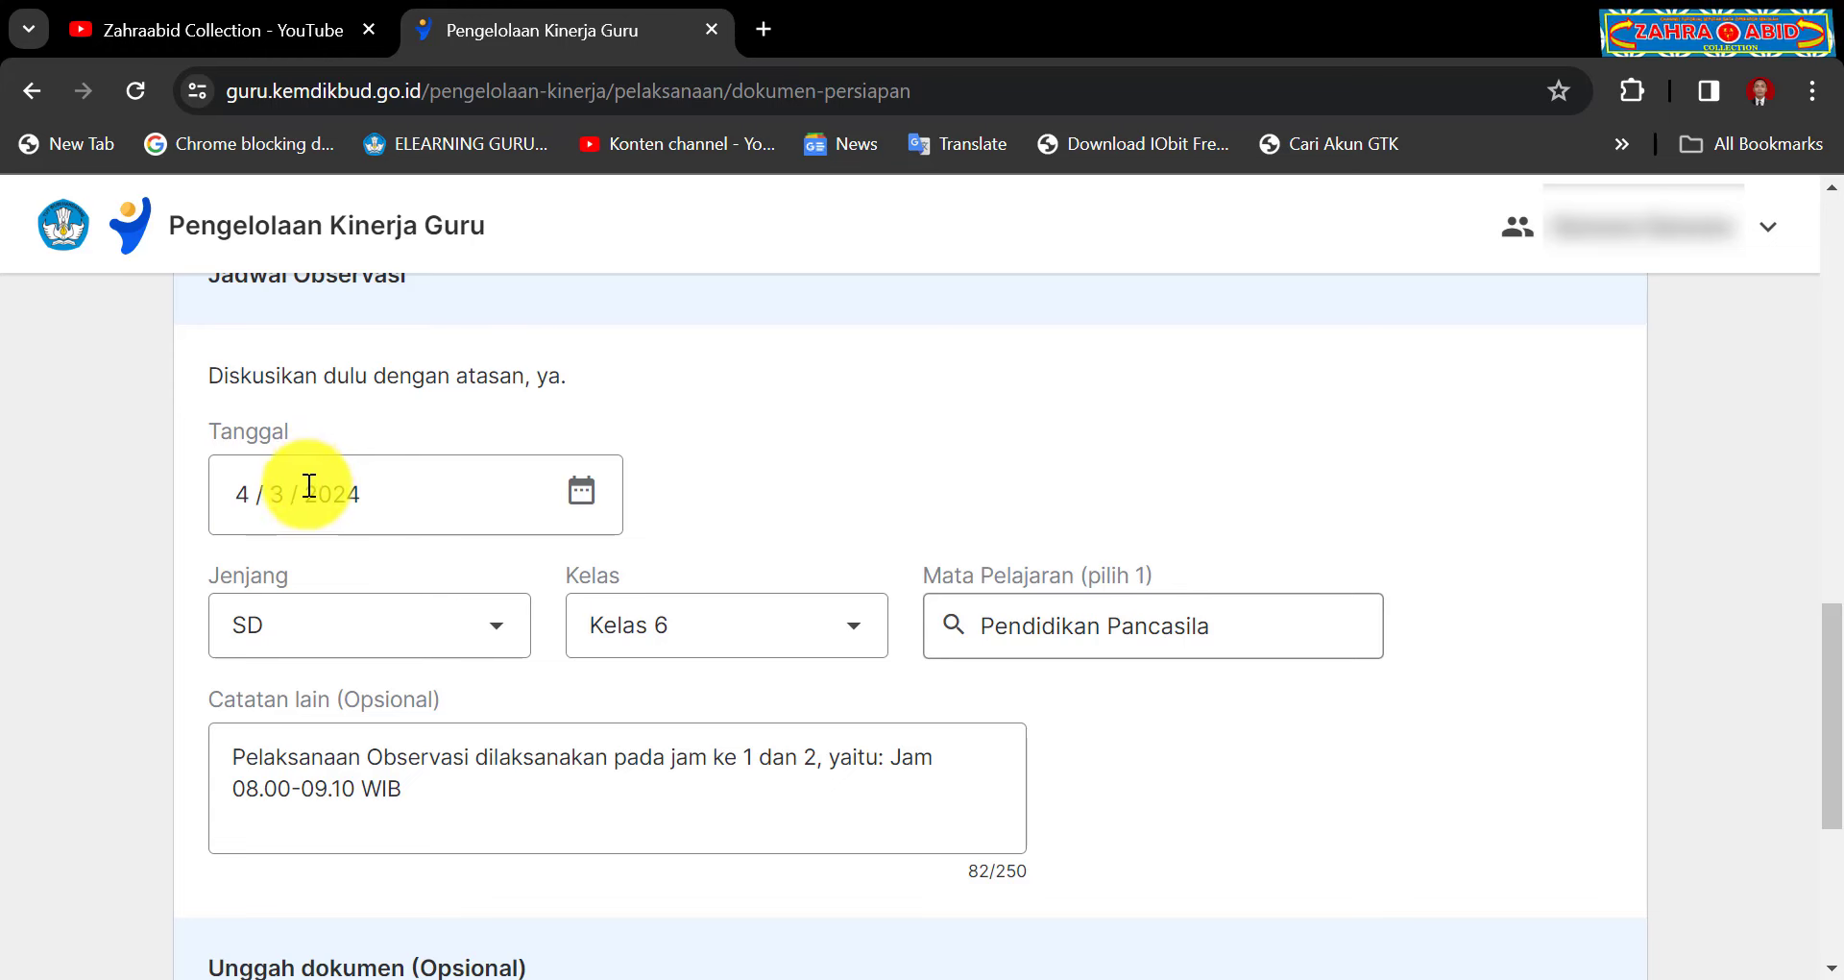
pyautogui.click(942, 973)
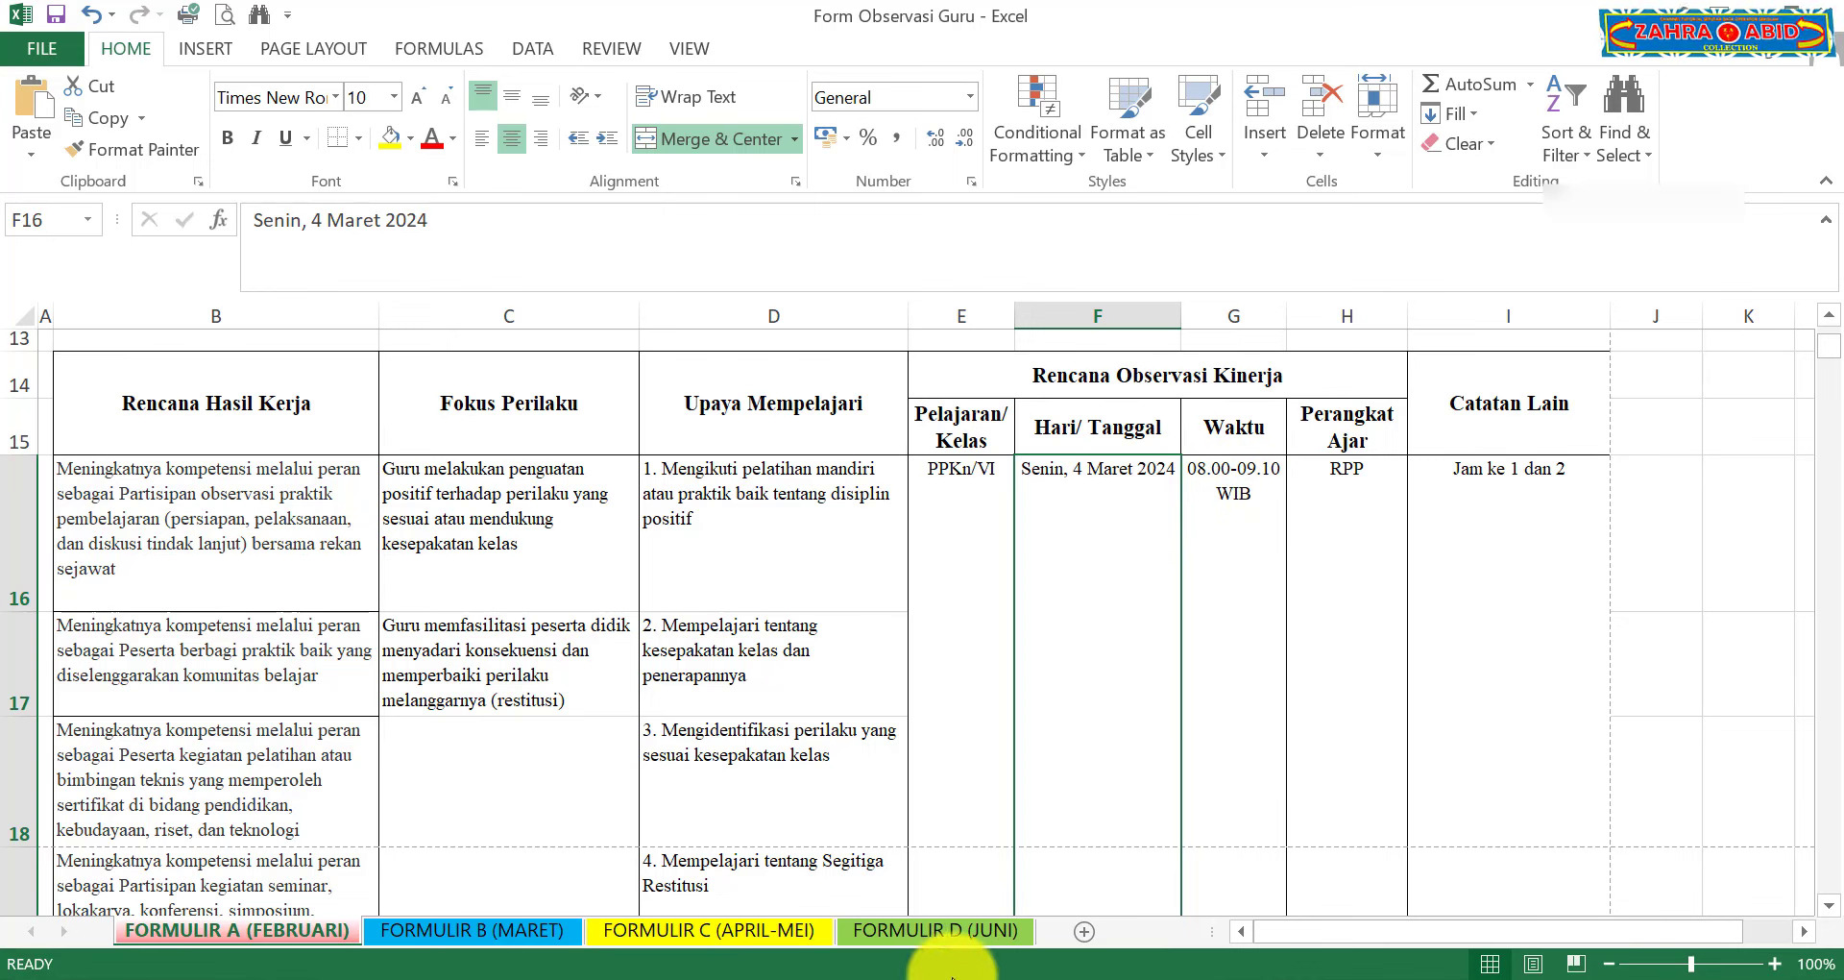
# Step: Compare the observation time in the browser's Catatan lain text with the Waktu entry in the Excel form
pyautogui.click(820, 972)
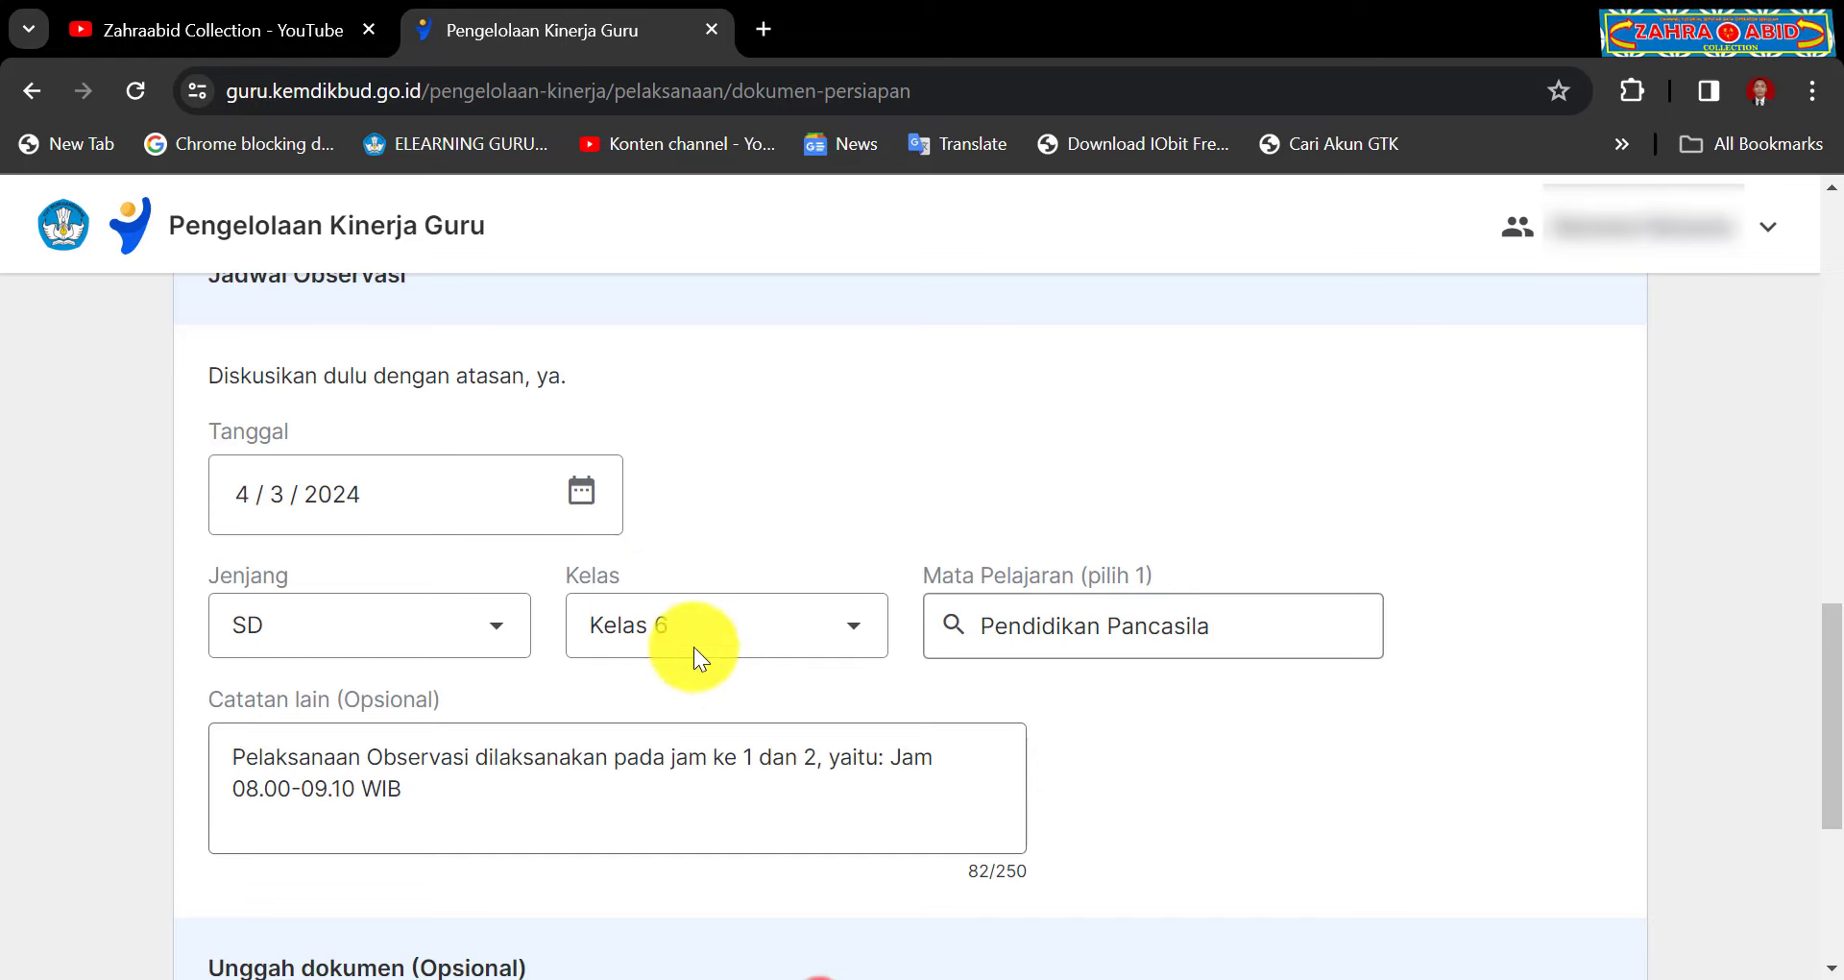
pyautogui.scroll(-3, 480, 553)
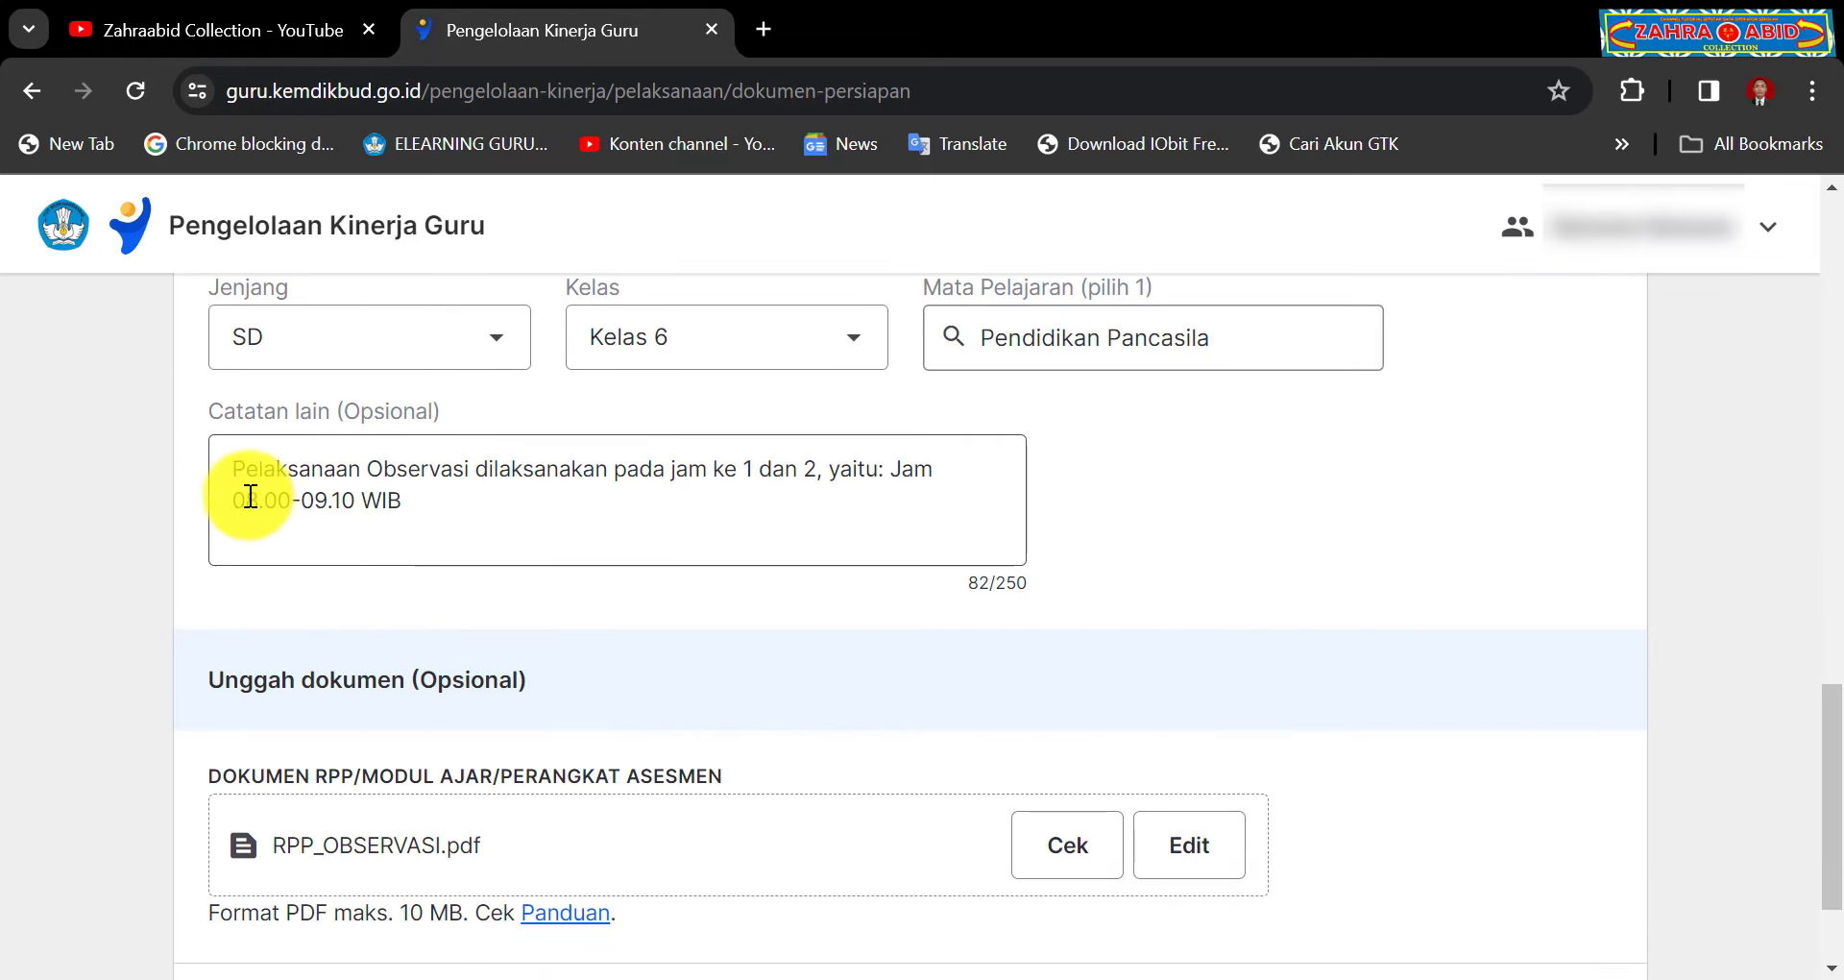
pyautogui.moveTo(237, 498); pyautogui.dragTo(341, 500)
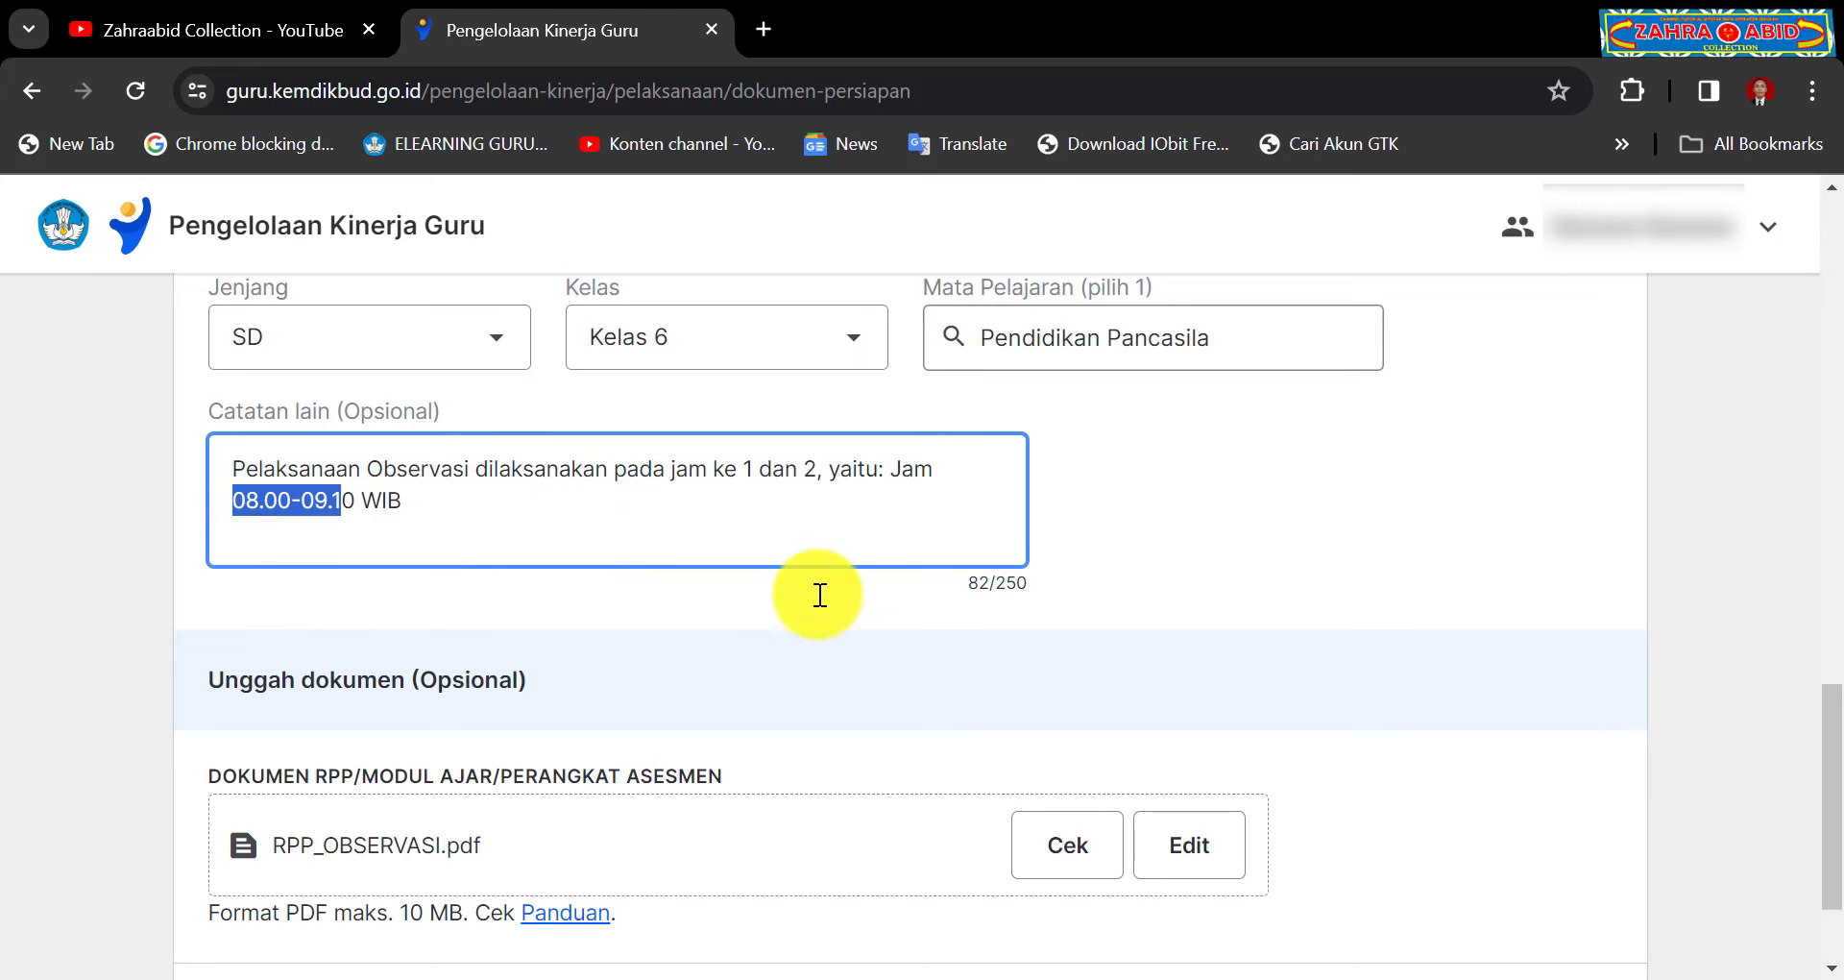
pyautogui.click(946, 972)
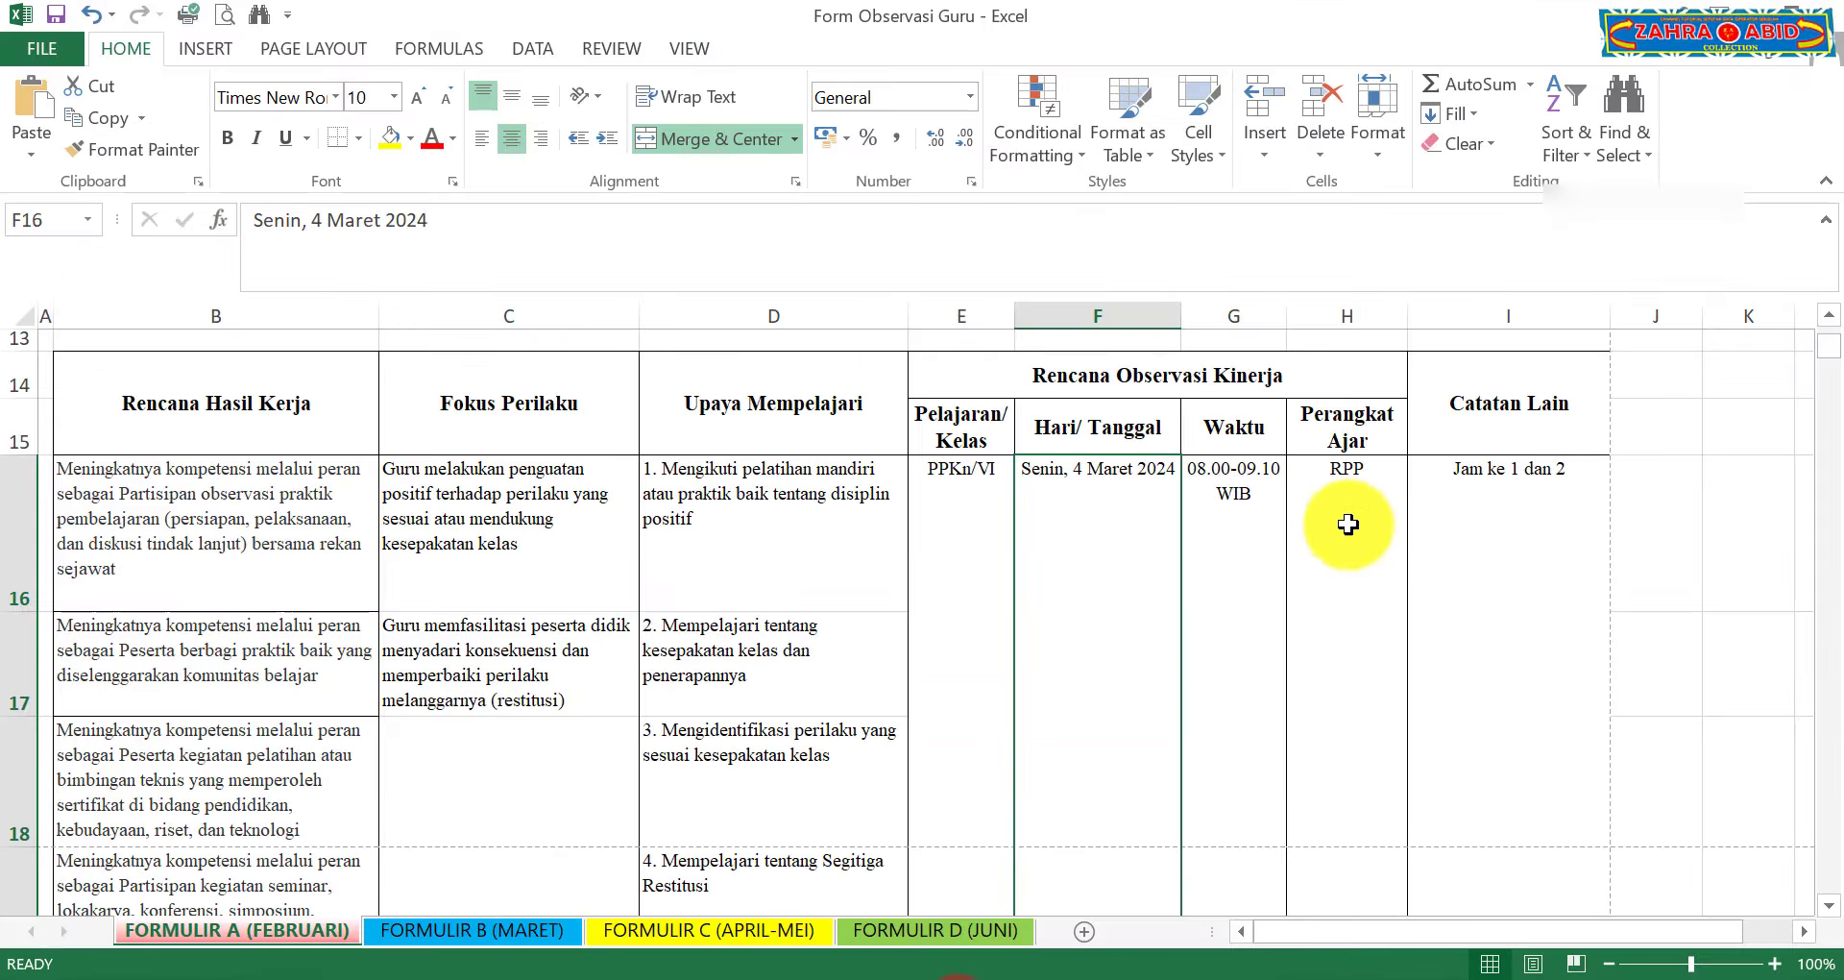
# Step: Compare the Perangkat Ajar entry in the Excel form with the document uploaded under Unggah dokumen in the browser
pyautogui.click(816, 971)
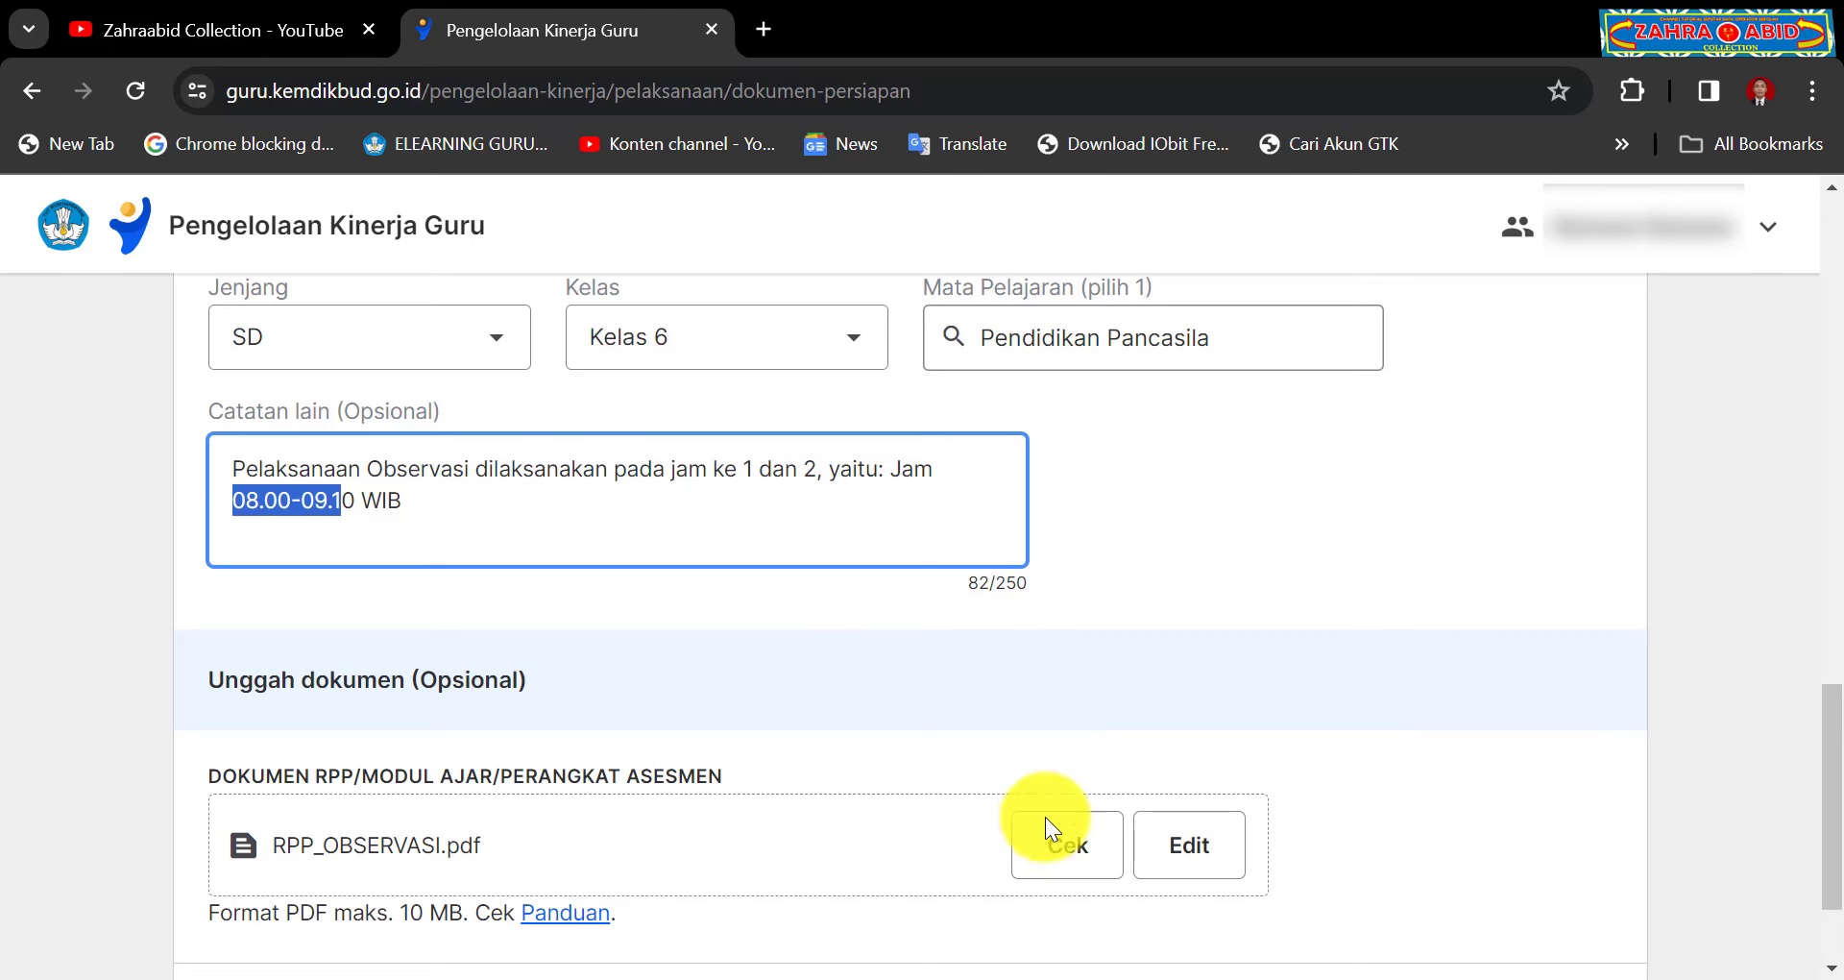
pyautogui.click(989, 972)
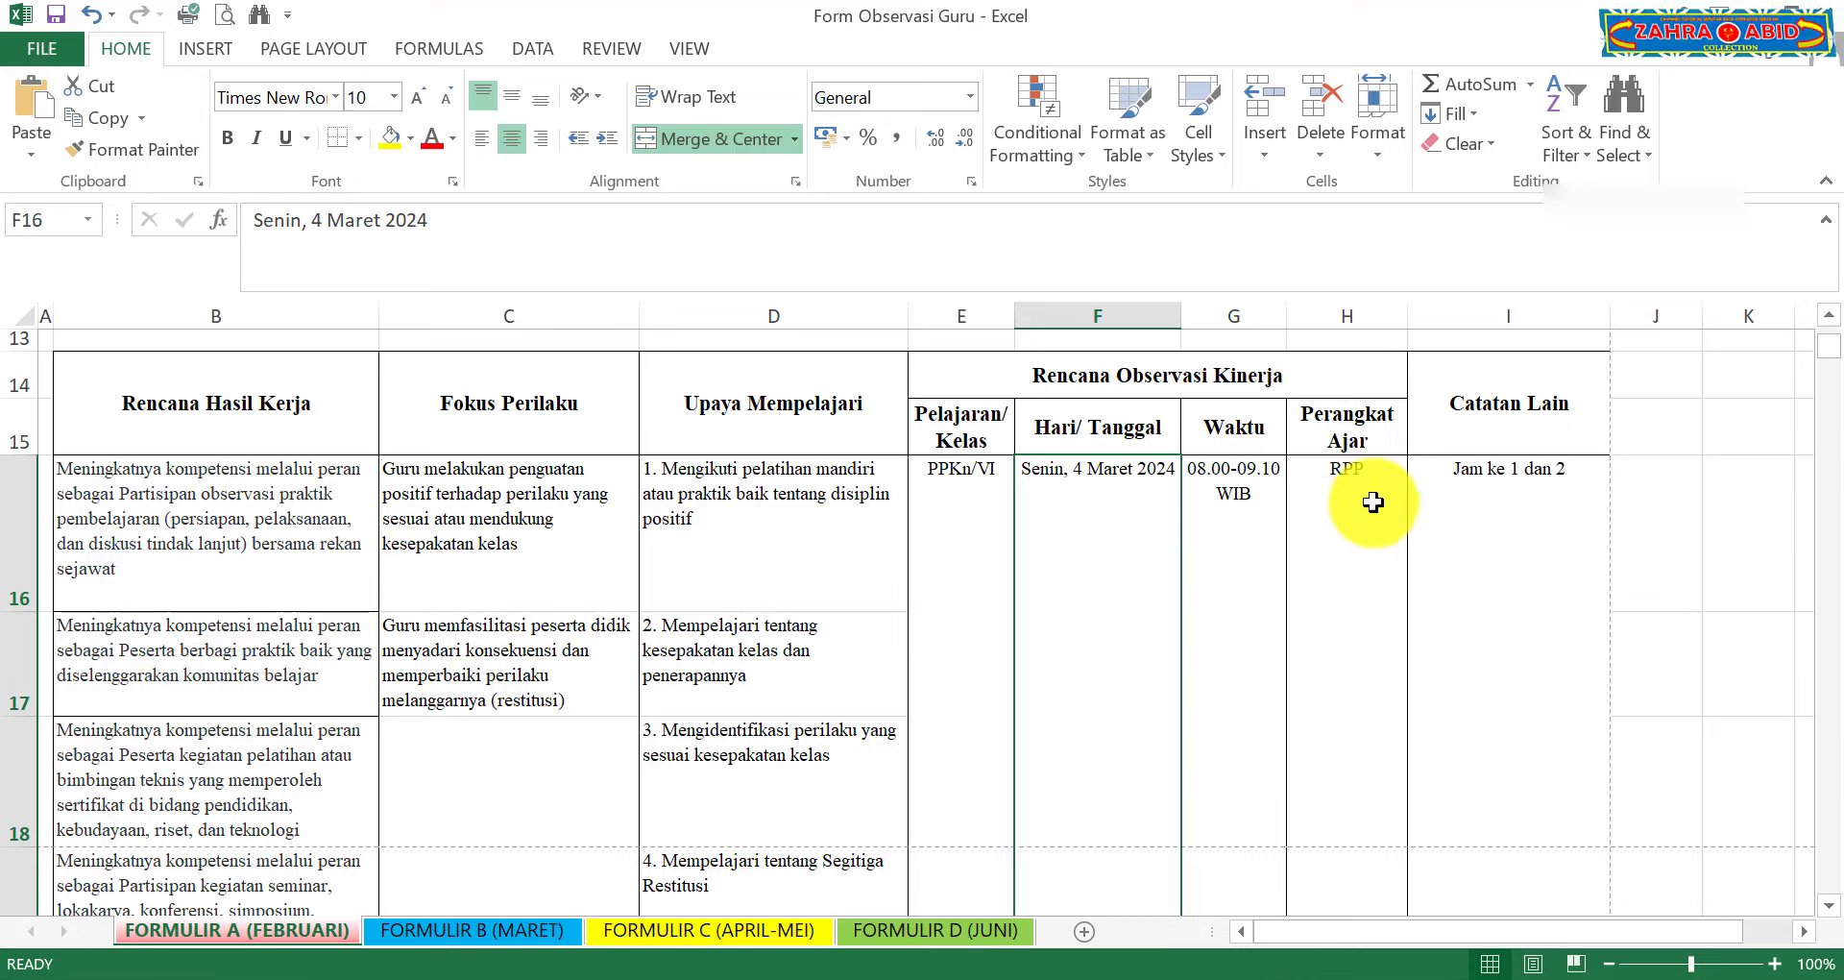
pyautogui.click(812, 975)
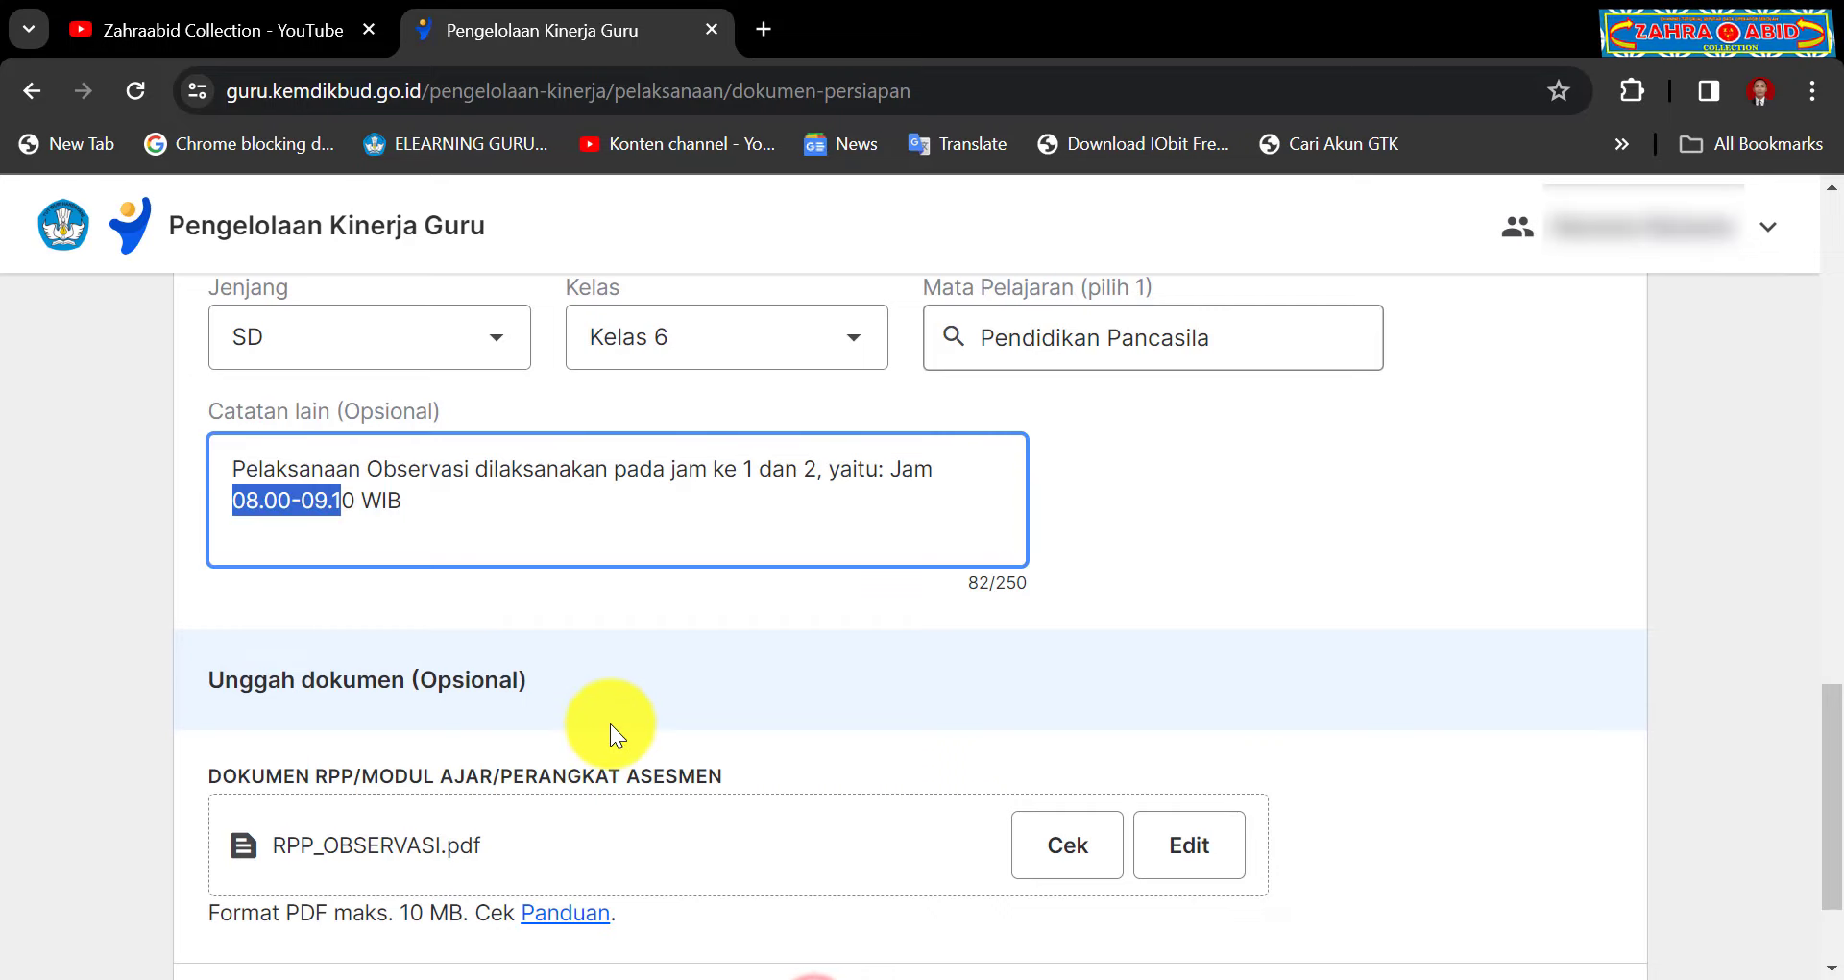
pyautogui.scroll(-2, 609, 723)
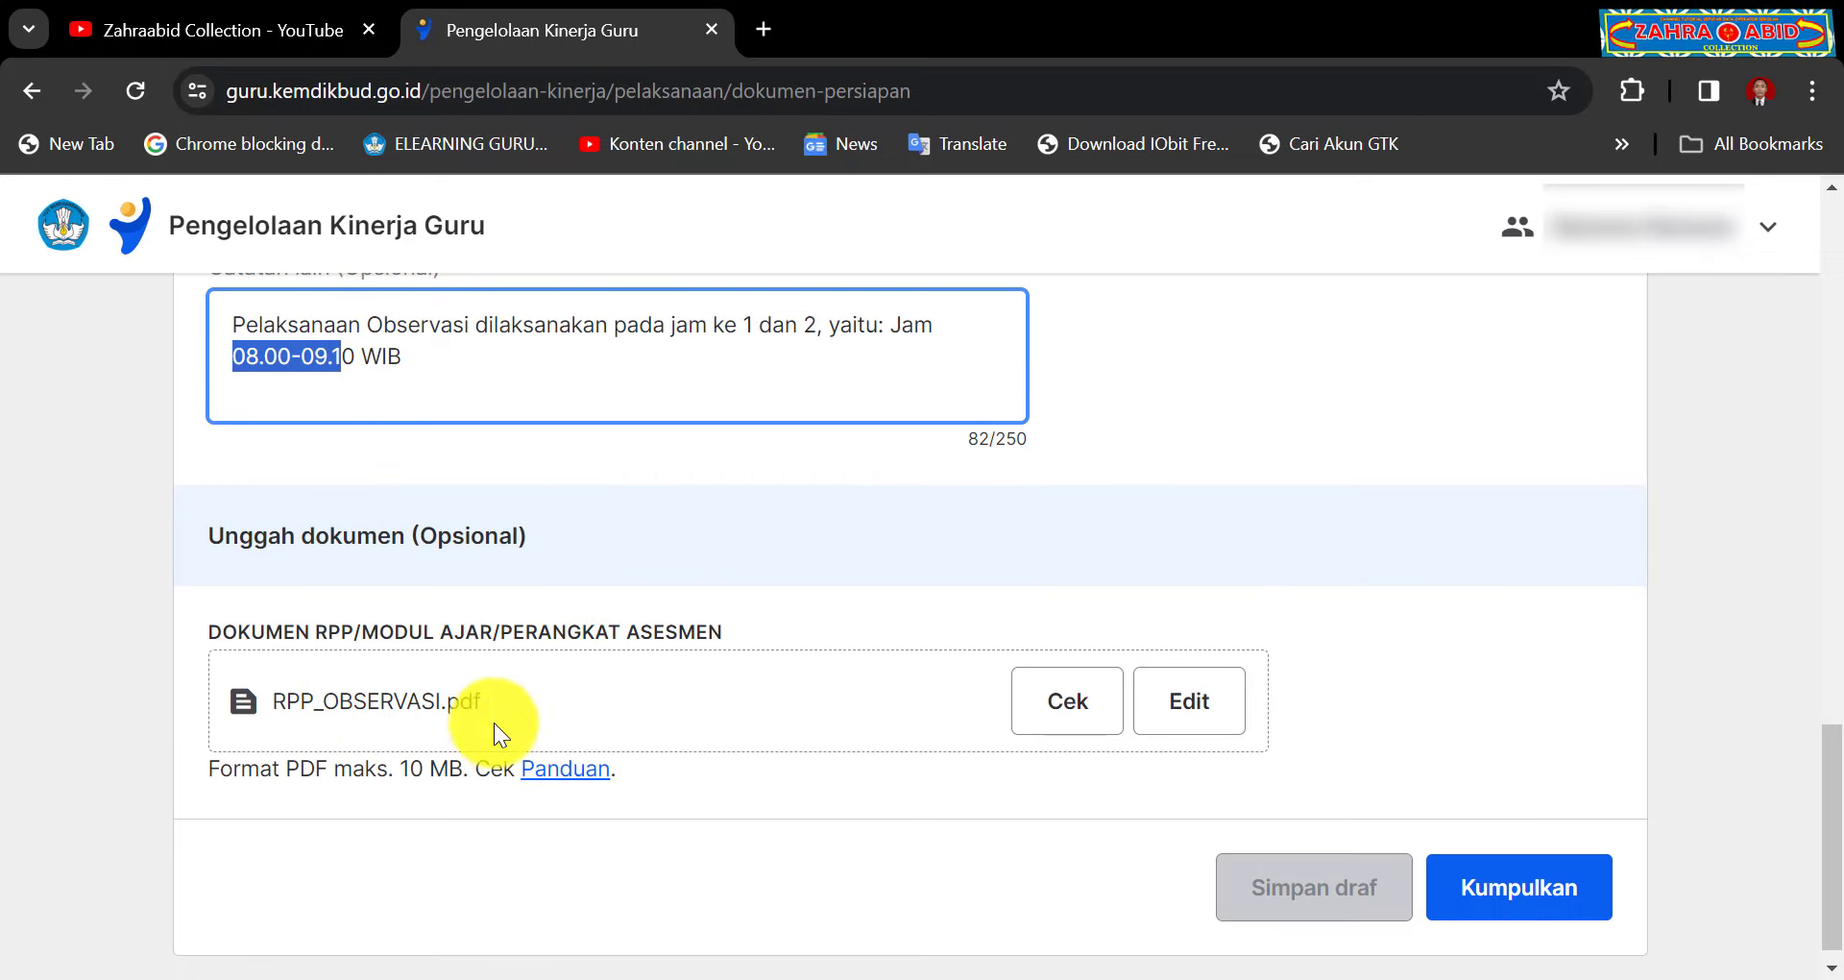
pyautogui.click(951, 975)
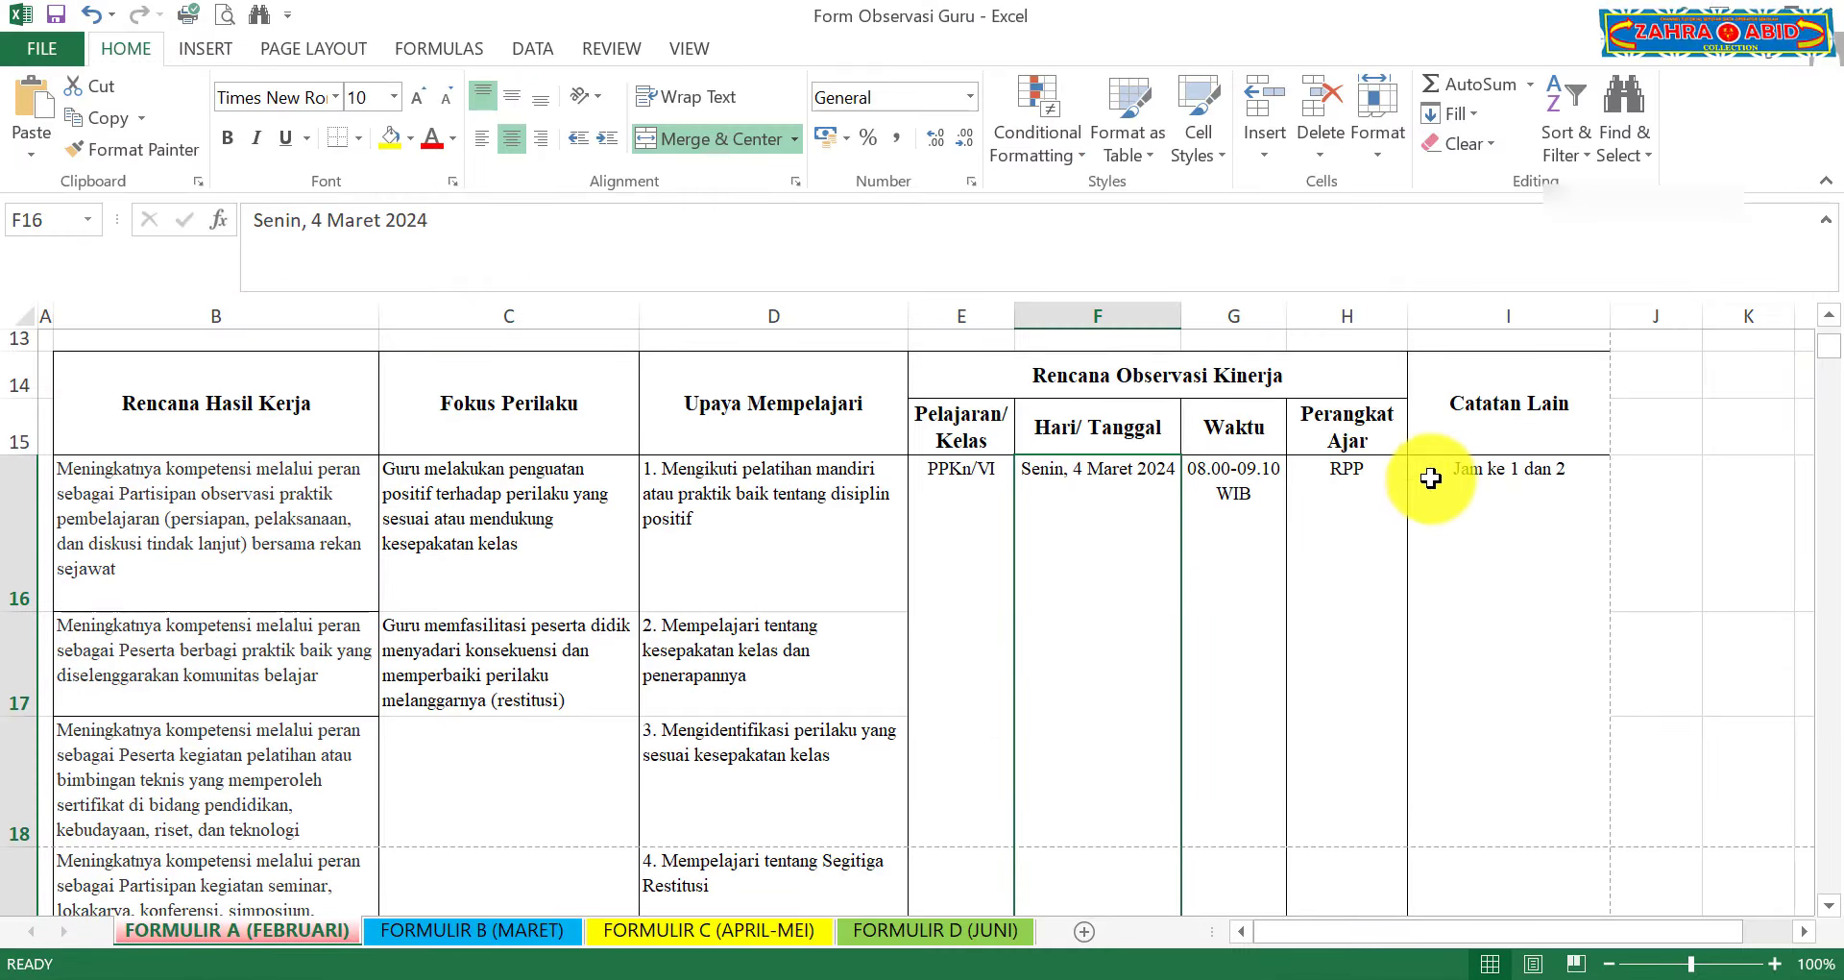
# Step: Review the FORMULIR A (FEBRUARI) sheet from the last table row back up to the document title
pyautogui.scroll(-2, 1496, 617)
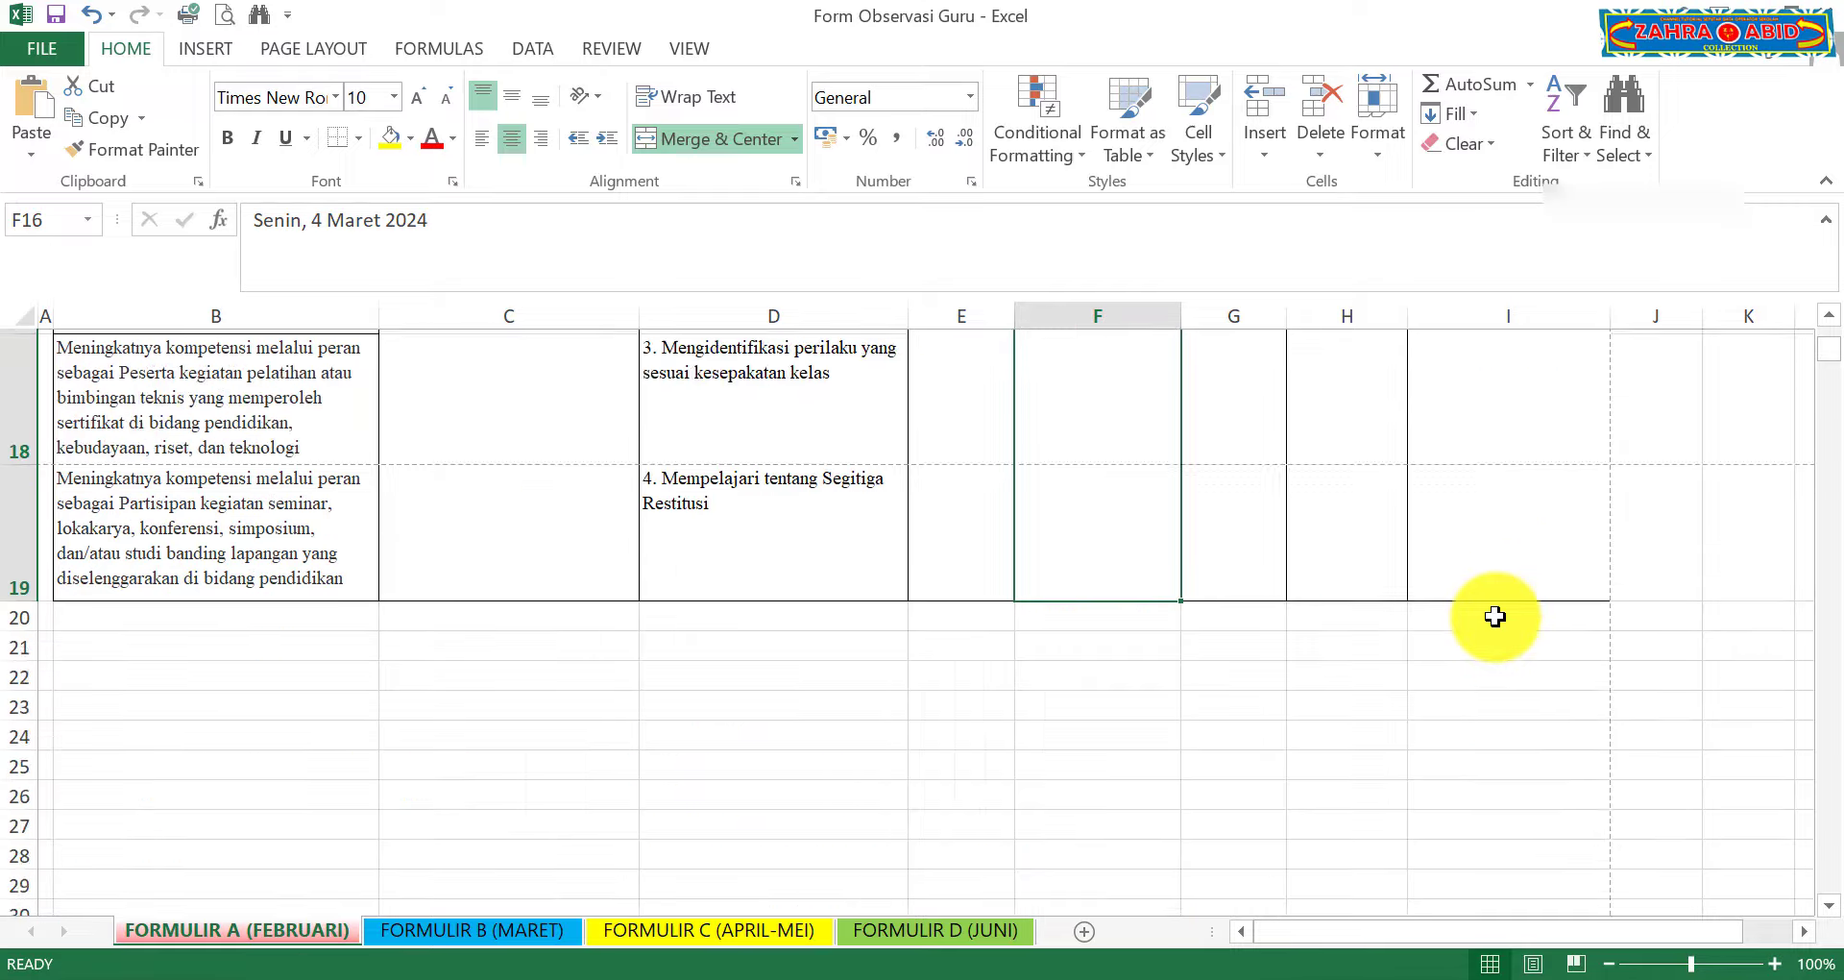
pyautogui.scroll(3, 1496, 617)
pyautogui.scroll(4, 1496, 617)
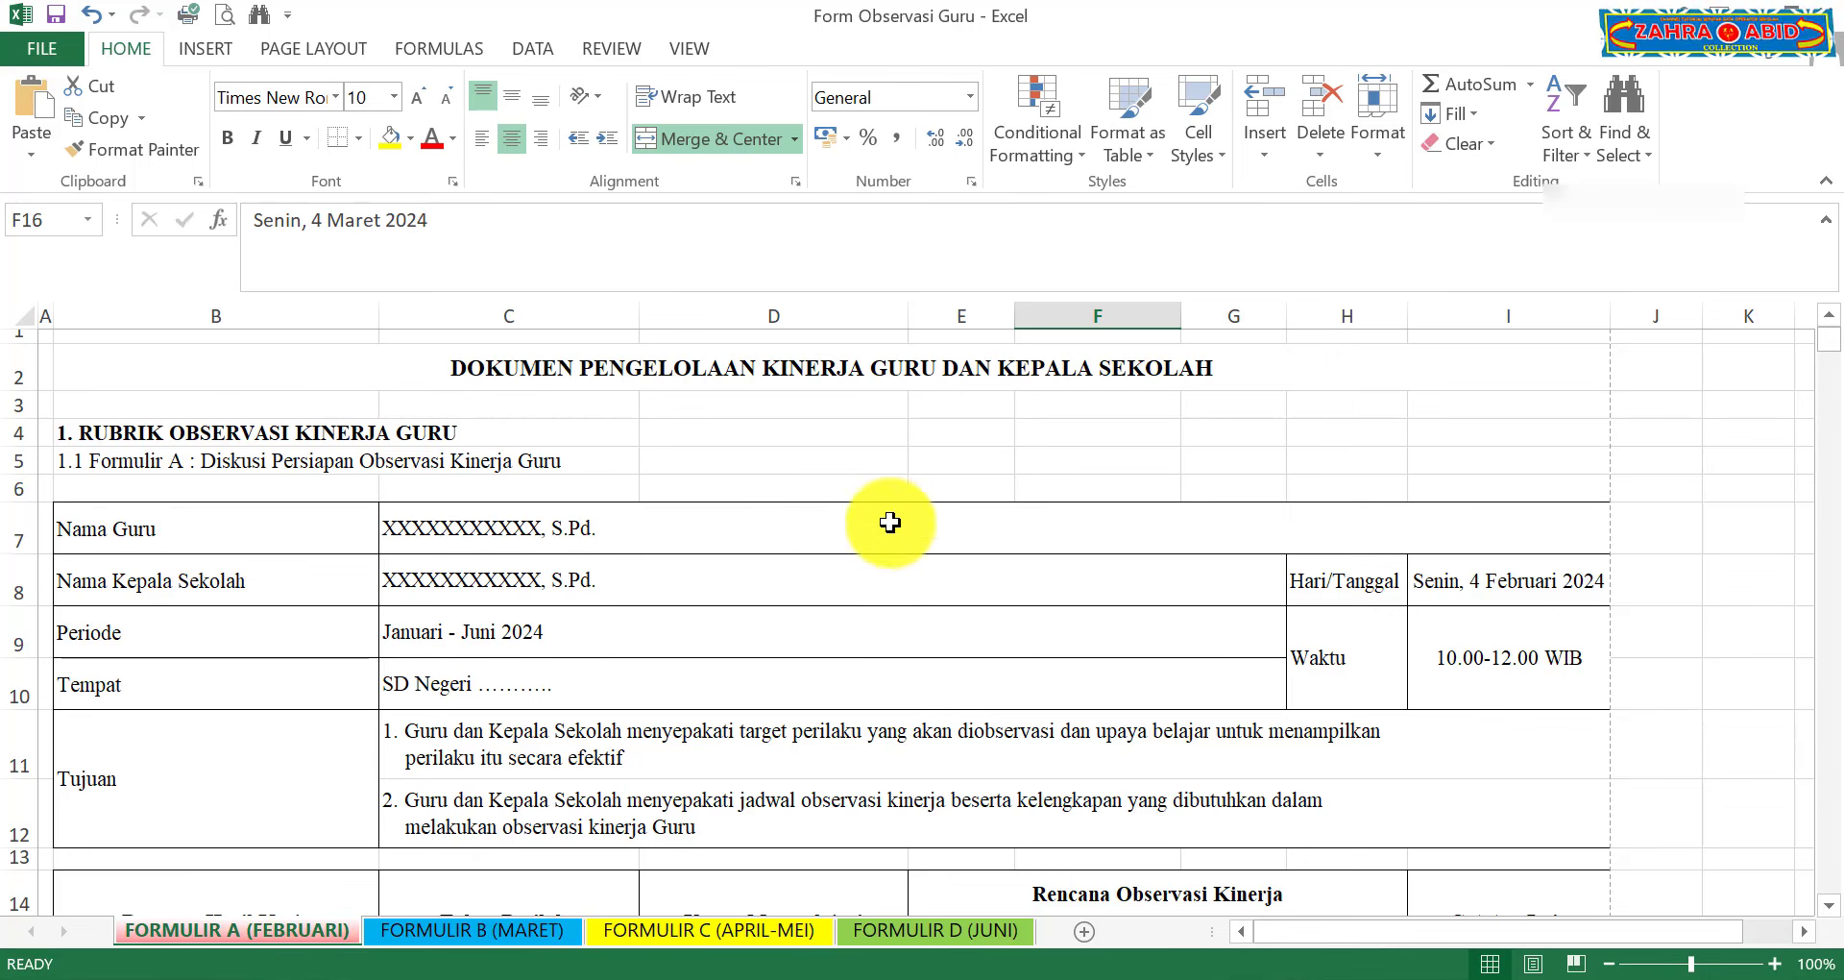
# Step: Review the whole Dokumen Persiapan page in the browser and return to the FORMULIR A (FEBRUARI) sheet in Excel
pyautogui.click(824, 977)
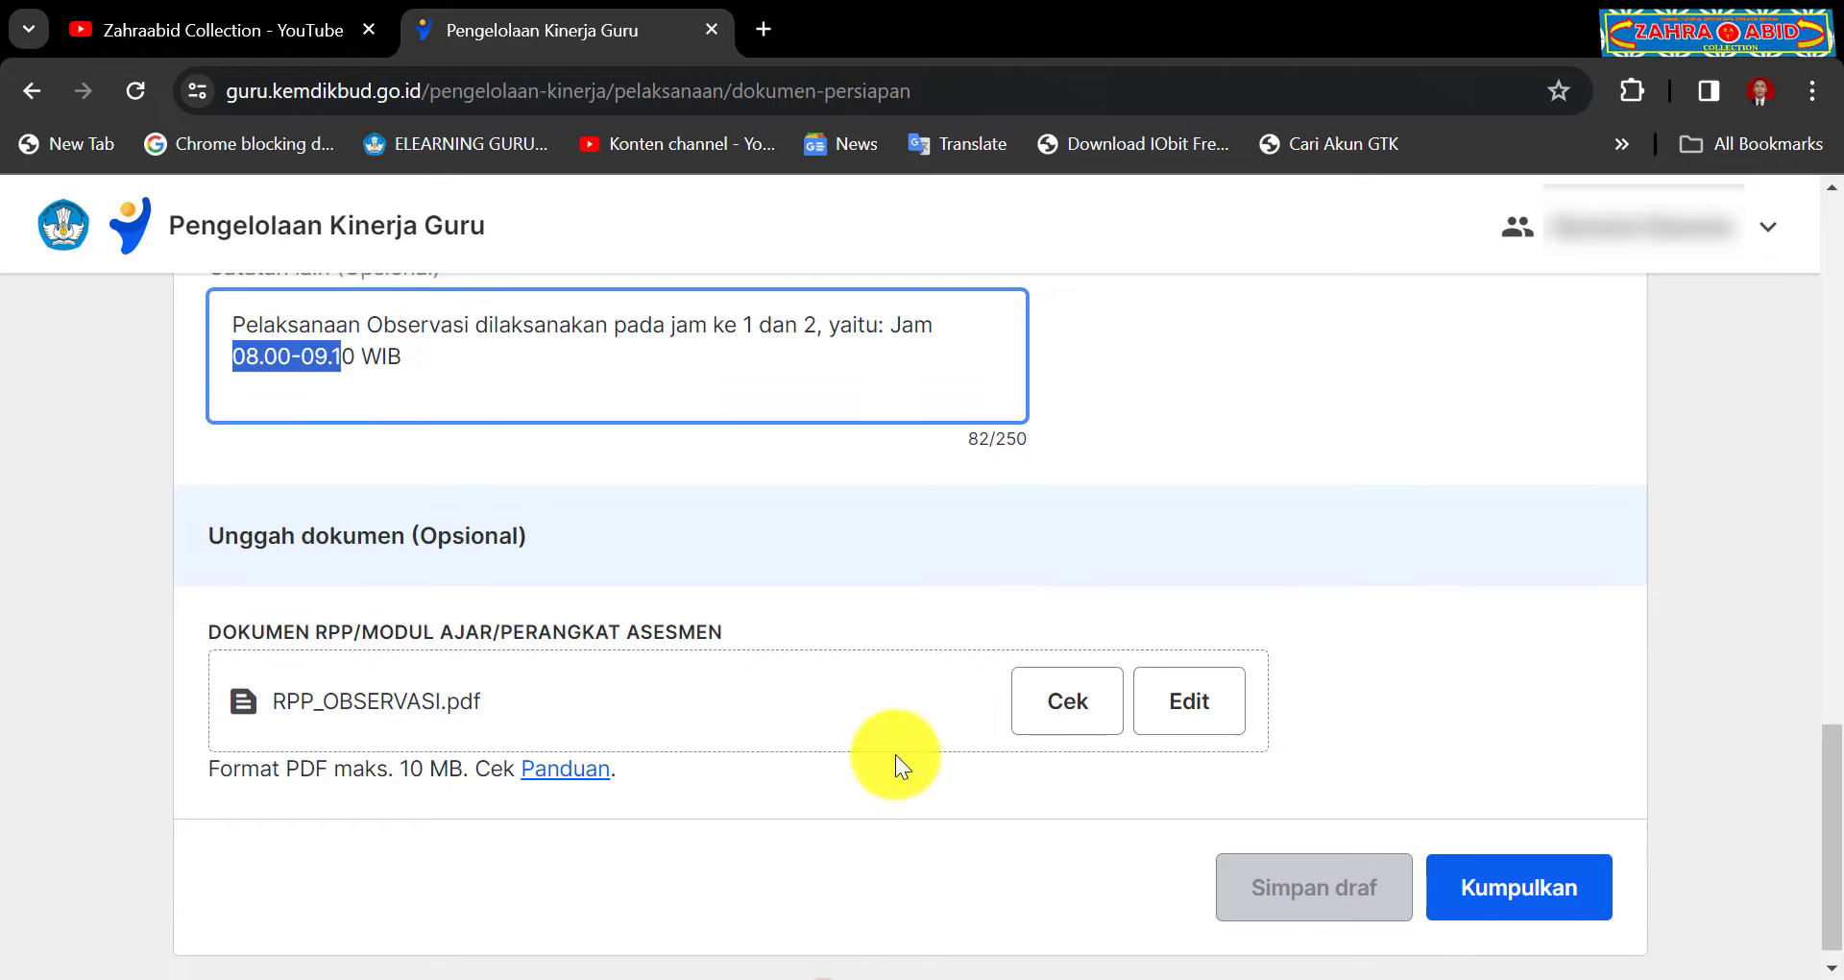
pyautogui.scroll(20, 906, 728)
pyautogui.scroll(-20, 884, 584)
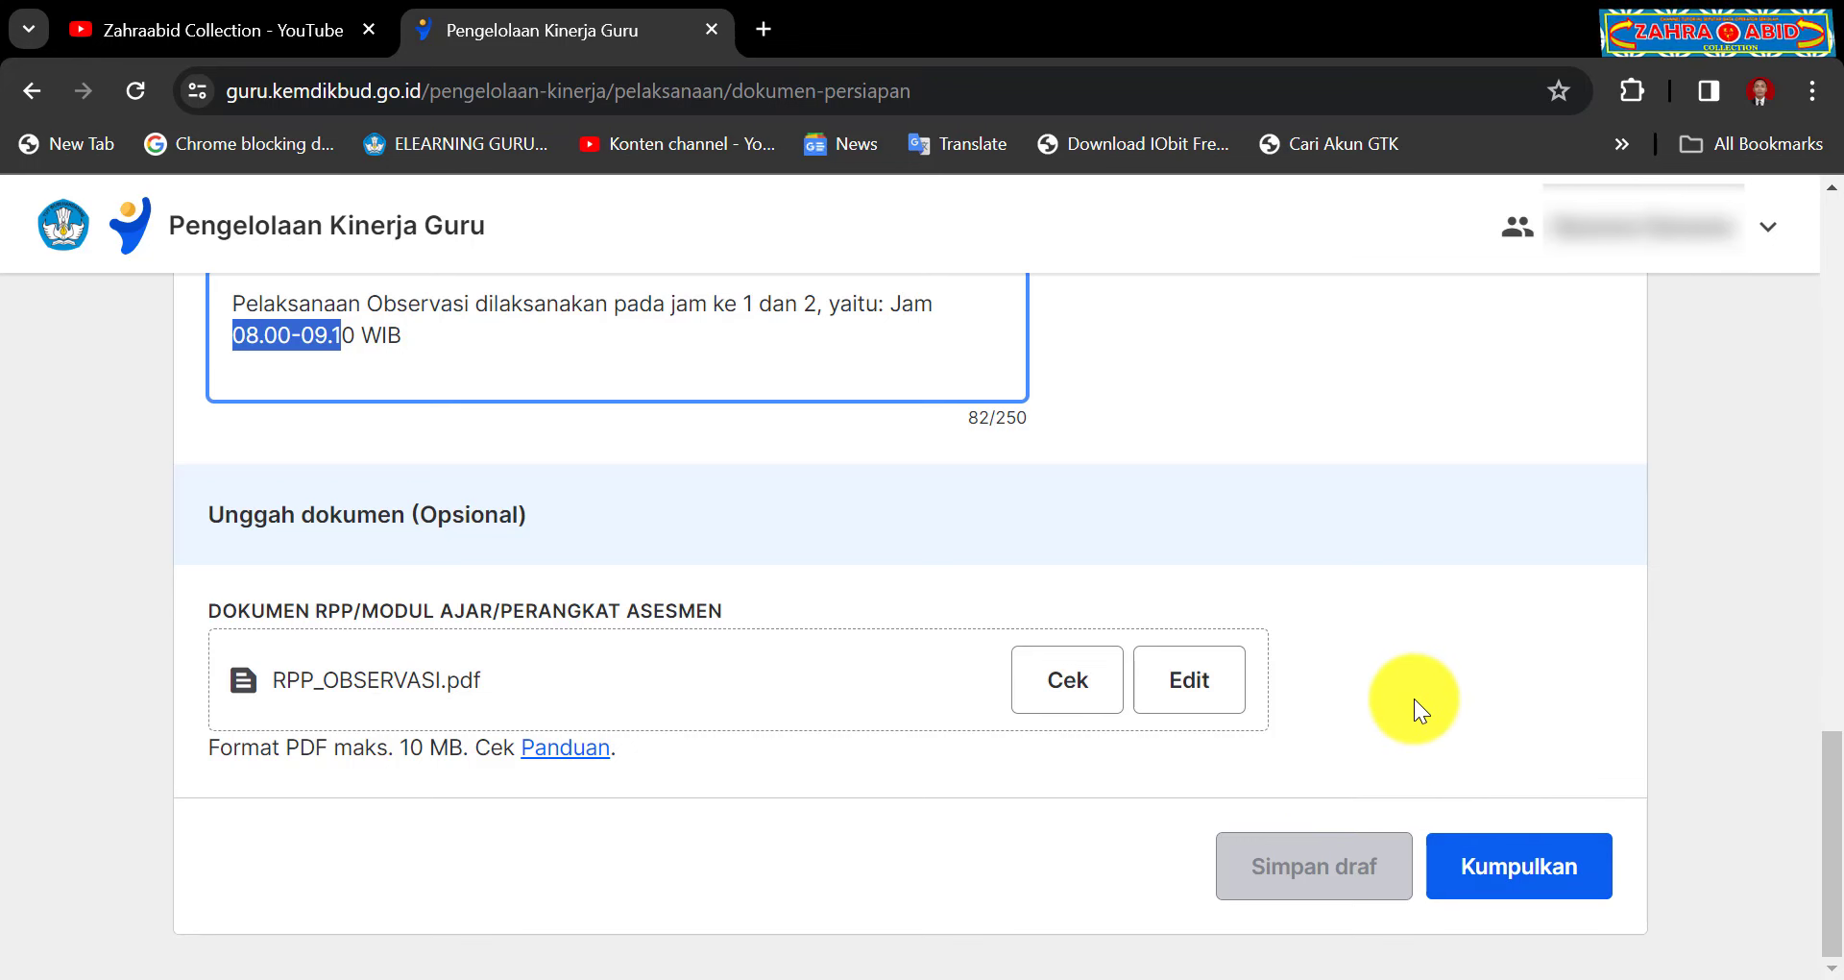
pyautogui.click(990, 960)
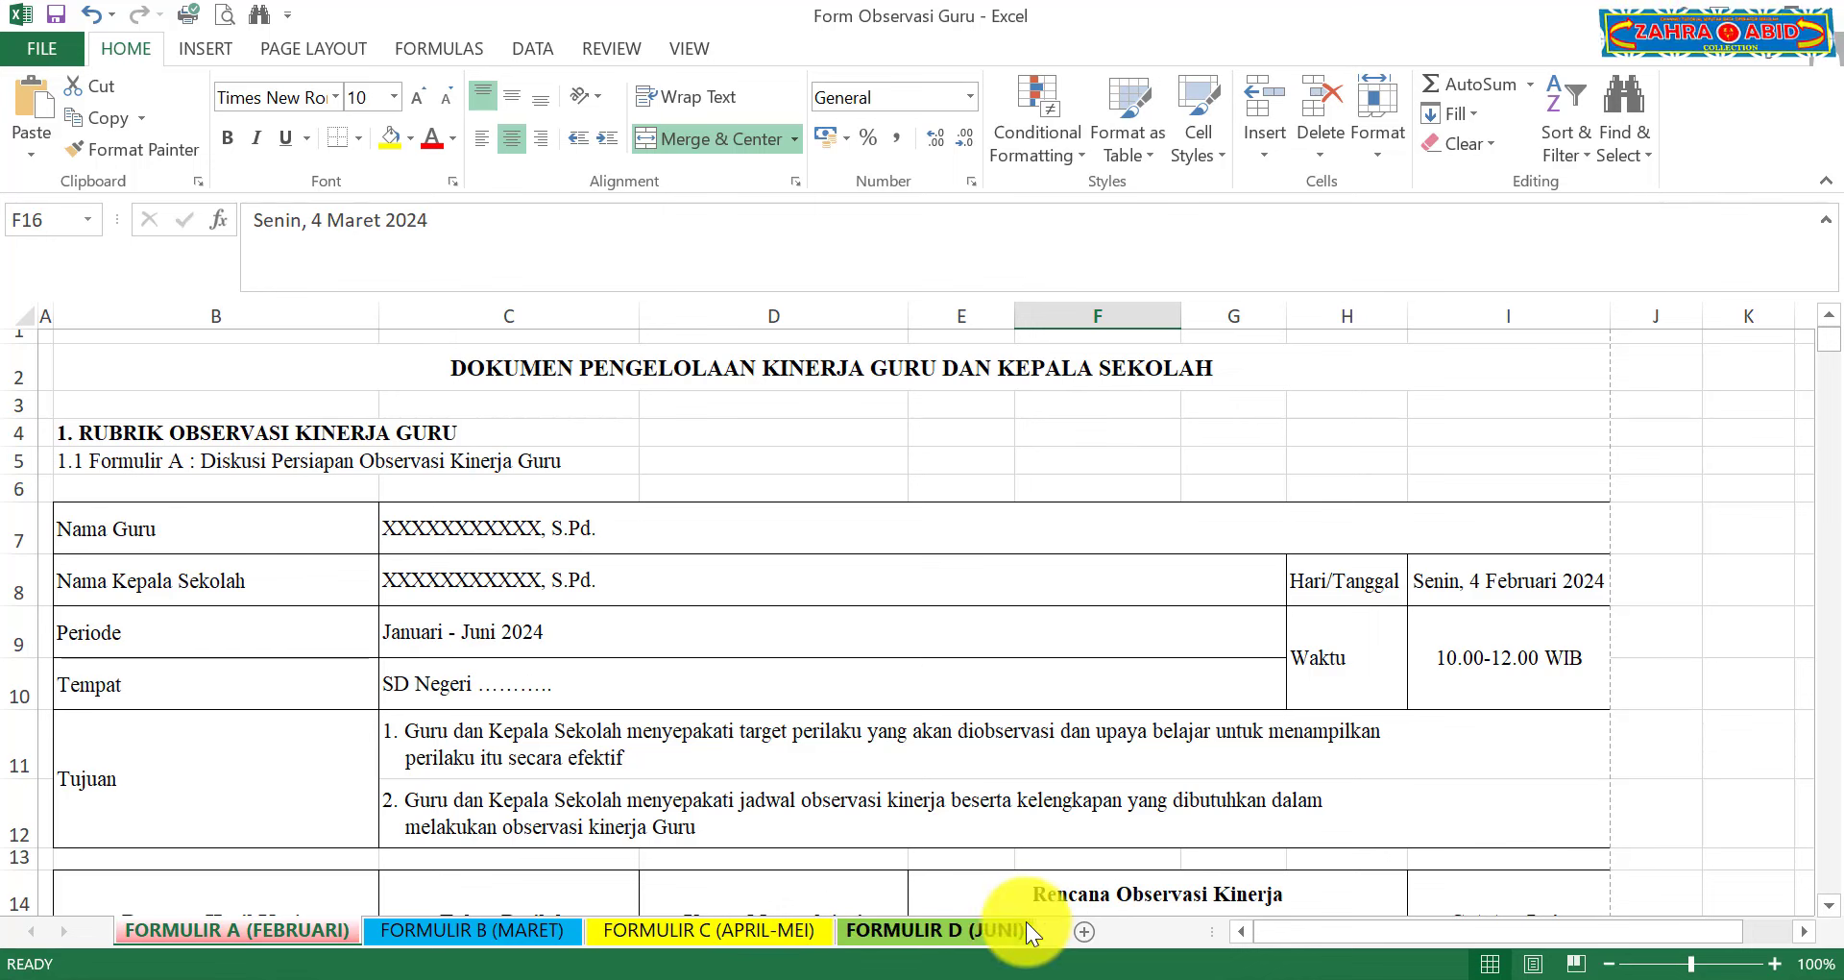
pyautogui.click(256, 930)
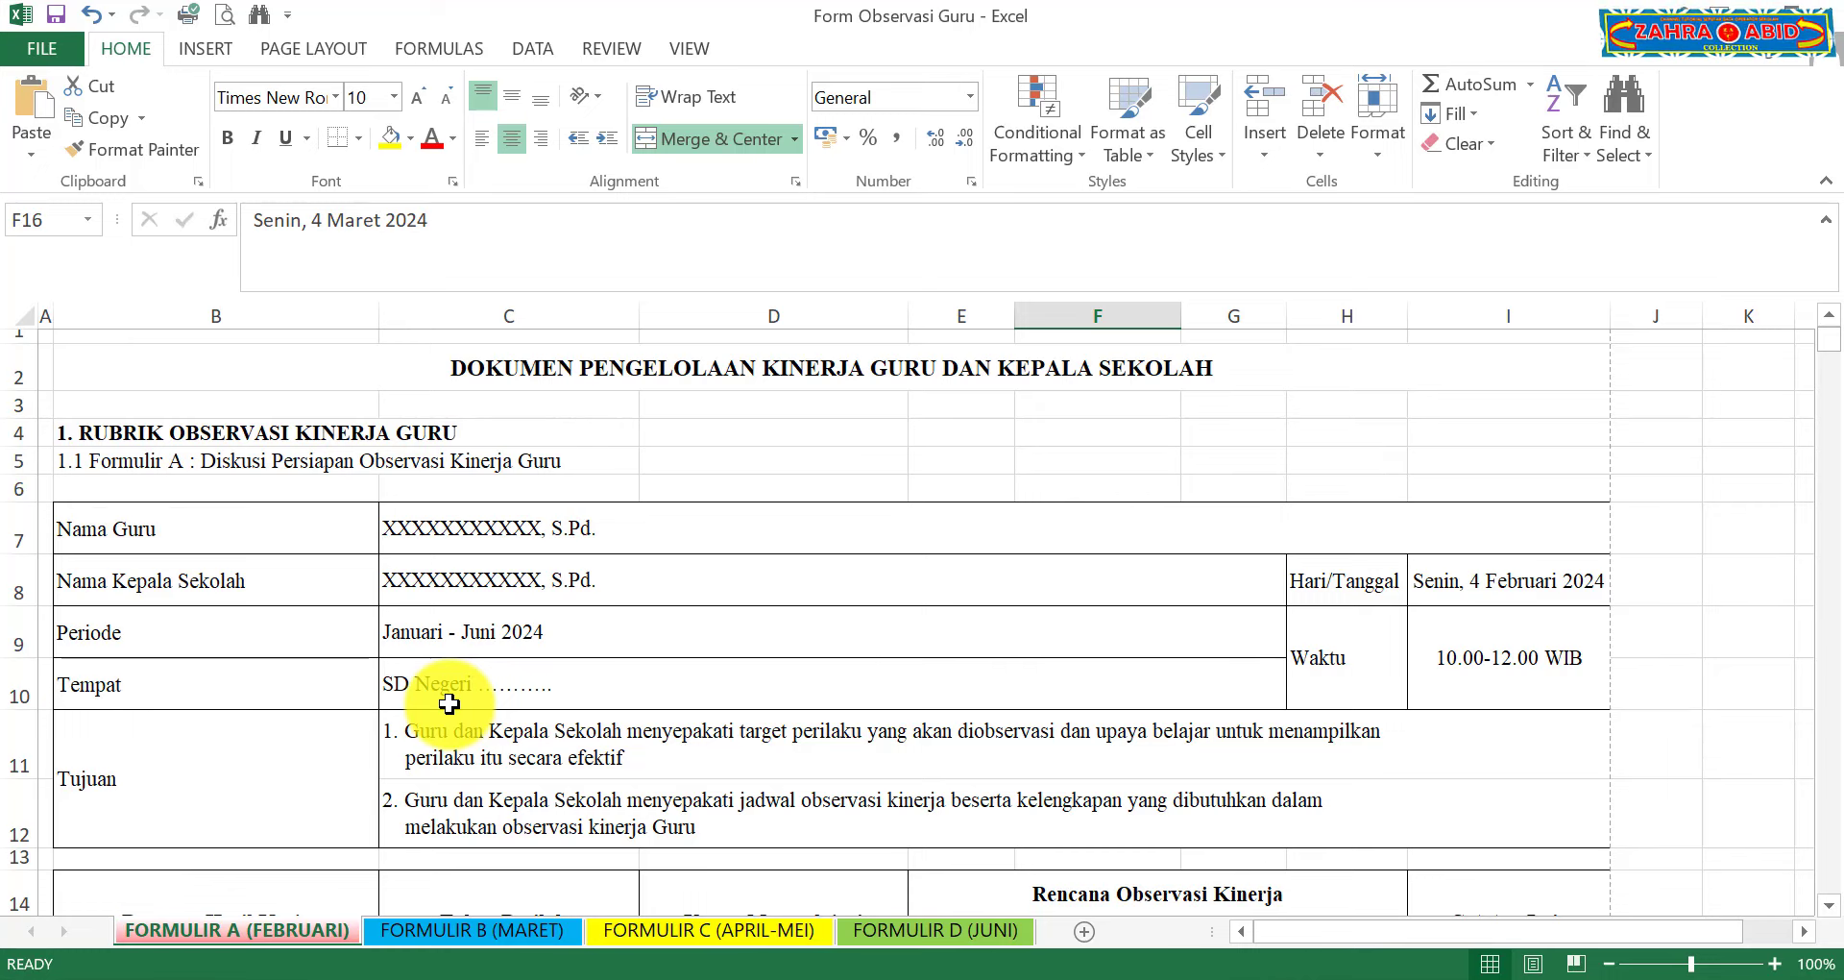
# Step: Switch to the Zahraabid Collection YouTube channel in the browser and view its channel header
pyautogui.click(317, 34)
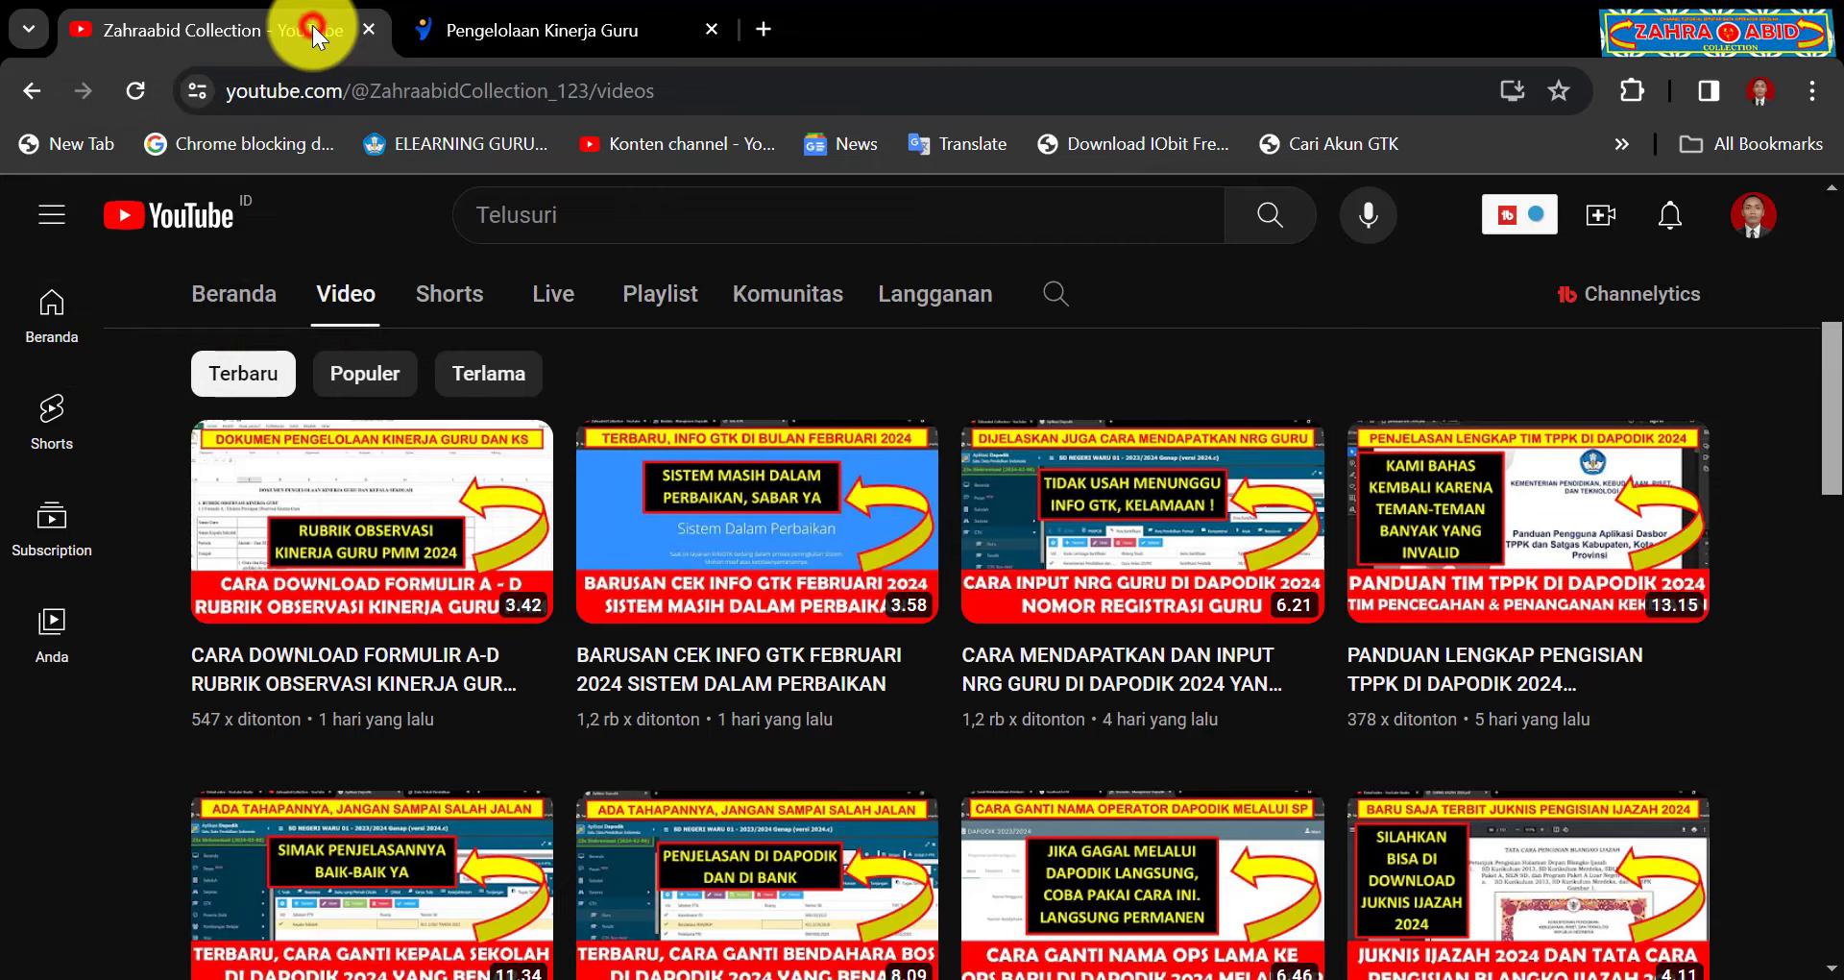
pyautogui.scroll(6, 1095, 701)
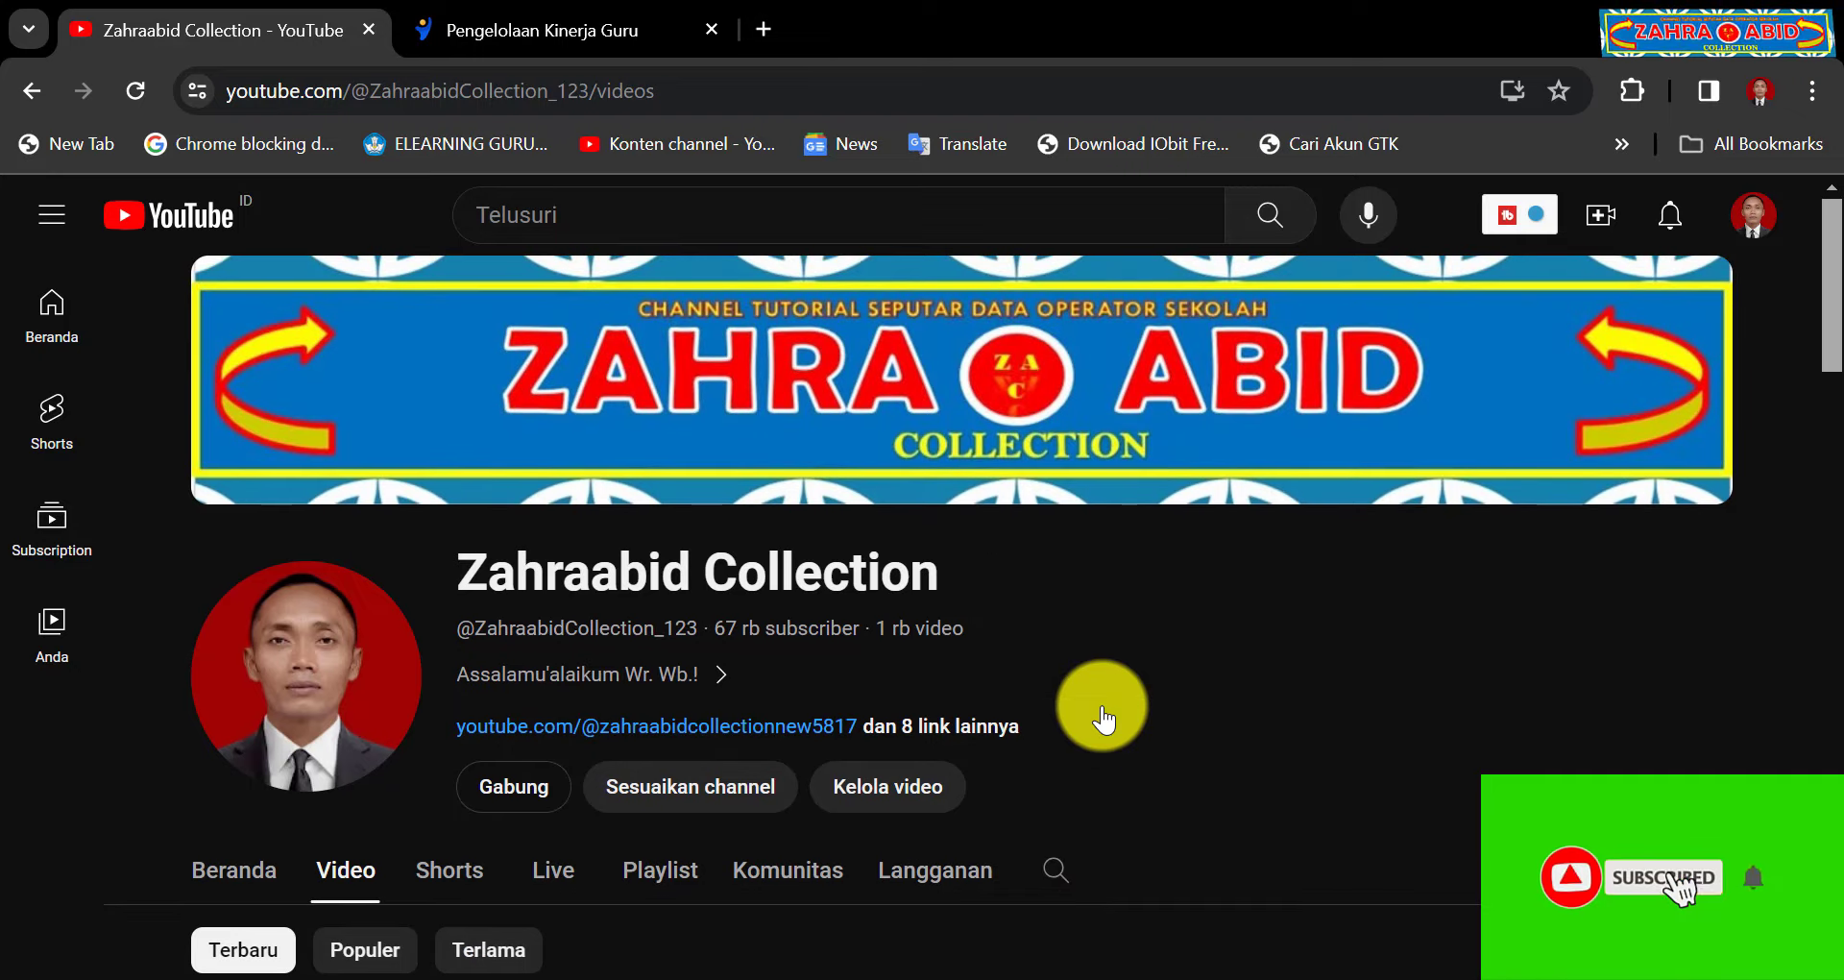